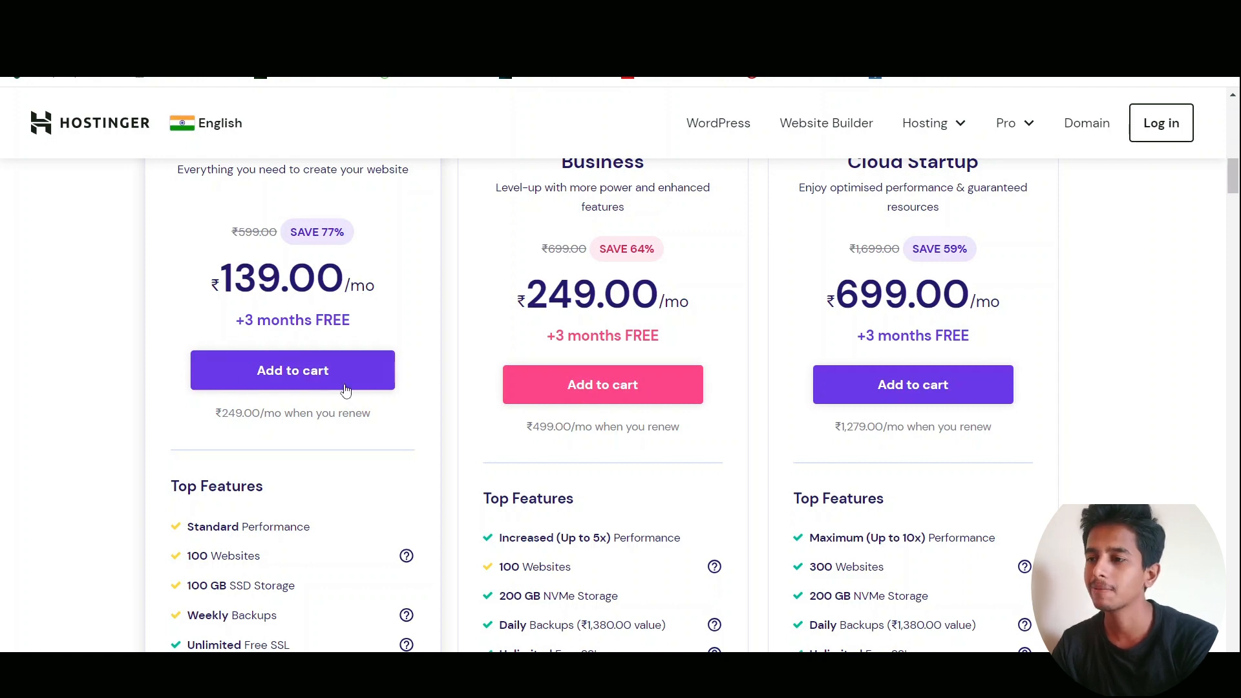
# - Compare the plan features, including 100 websites, and add Premium at ₹139.00/mo to the cart
pyautogui.scroll(1, 308, 378)
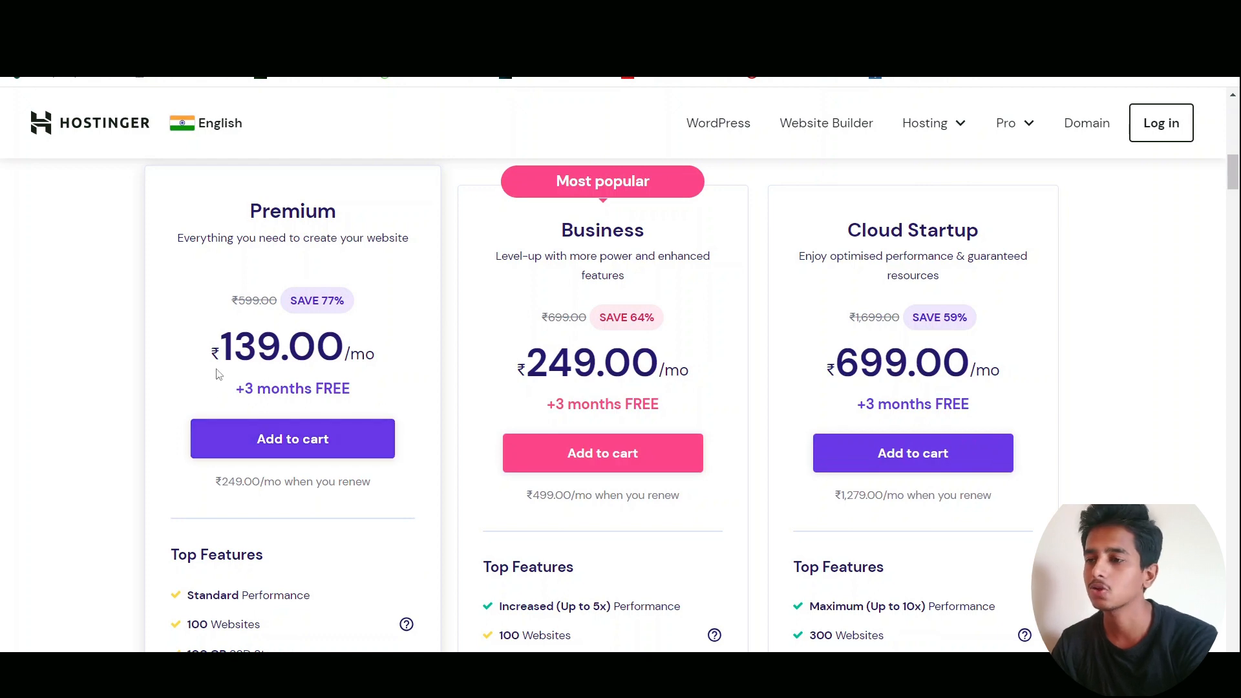
pyautogui.scroll(-2, 218, 375)
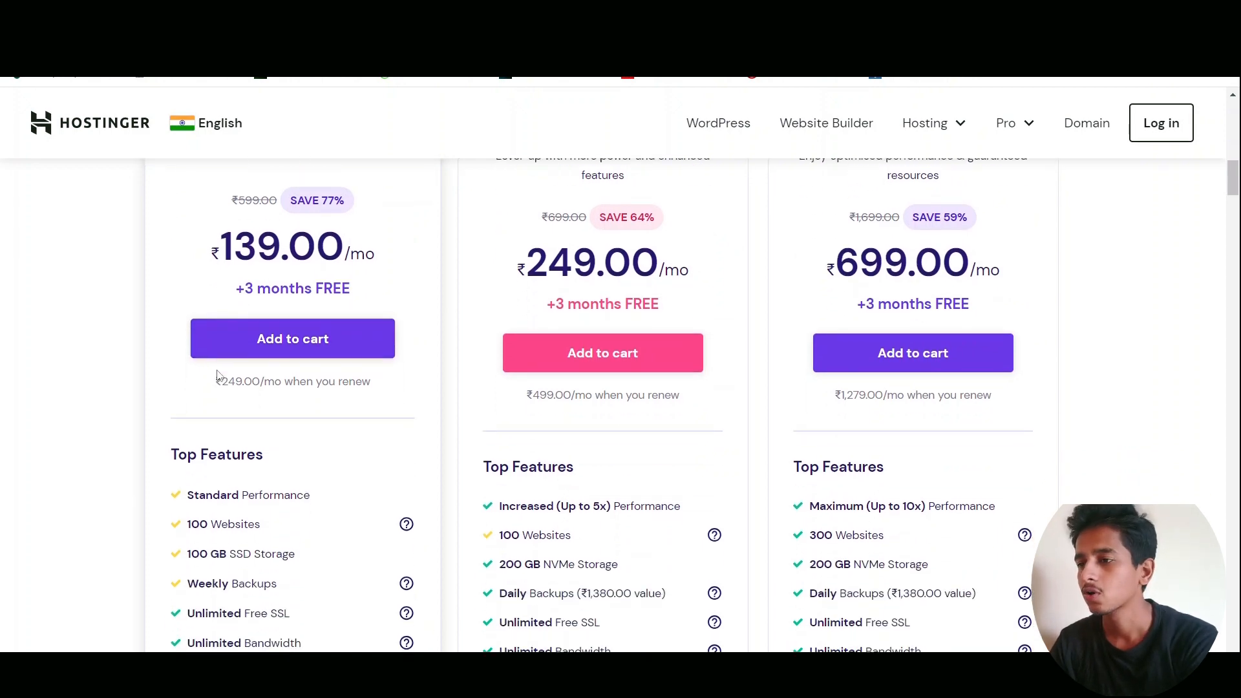
pyautogui.scroll(-2, 161, 479)
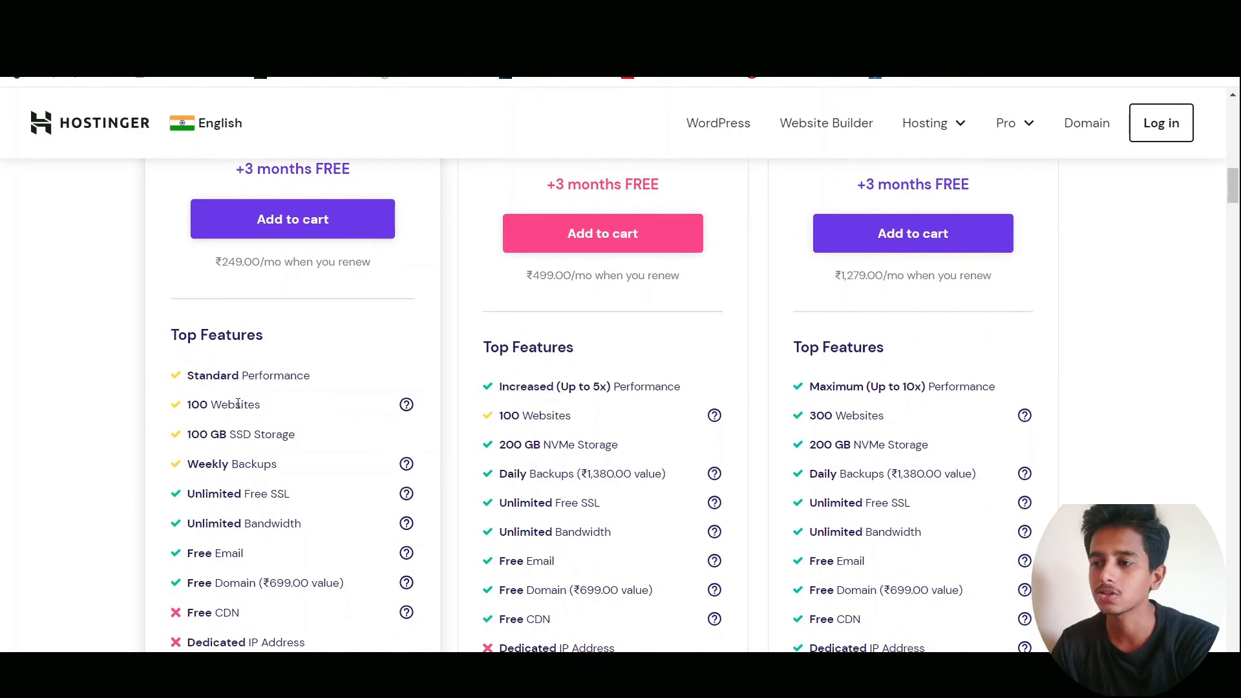
pyautogui.moveTo(272, 405); pyautogui.dragTo(163, 412)
pyautogui.click(164, 413)
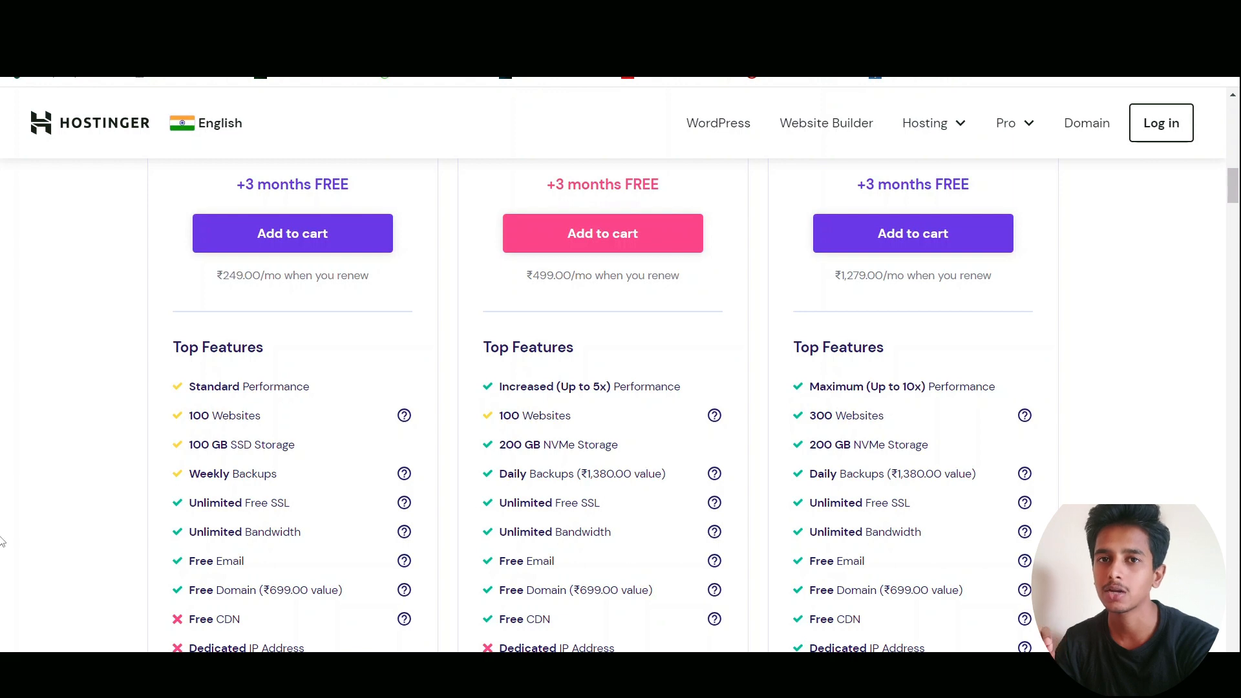
pyautogui.scroll(-3, 157, 595)
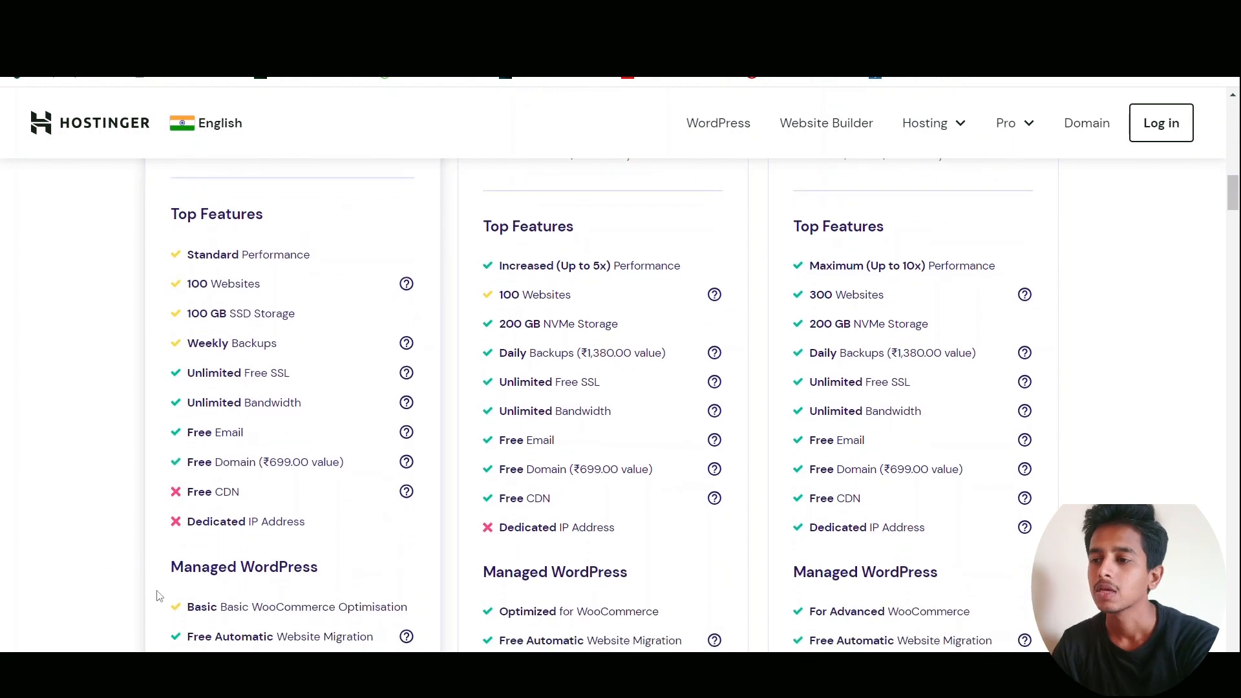
pyautogui.scroll(-2, 309, 589)
pyautogui.scroll(2, 616, 455)
pyautogui.scroll(4, 616, 454)
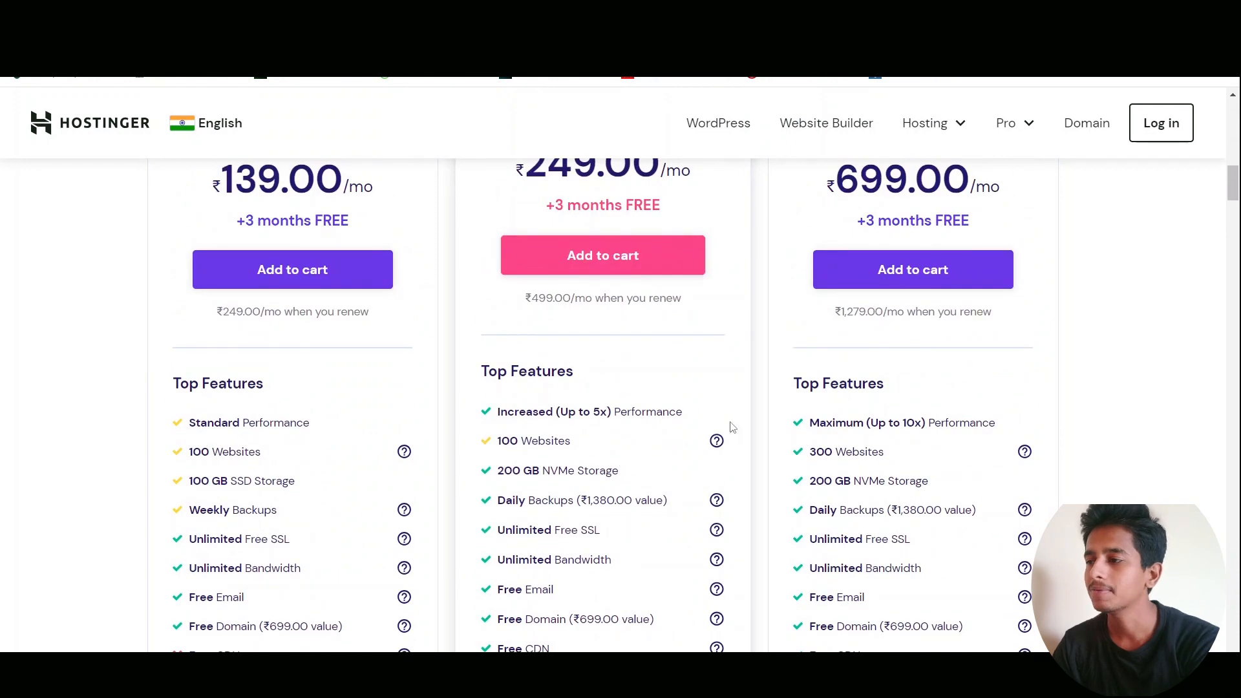
pyautogui.scroll(2, 728, 424)
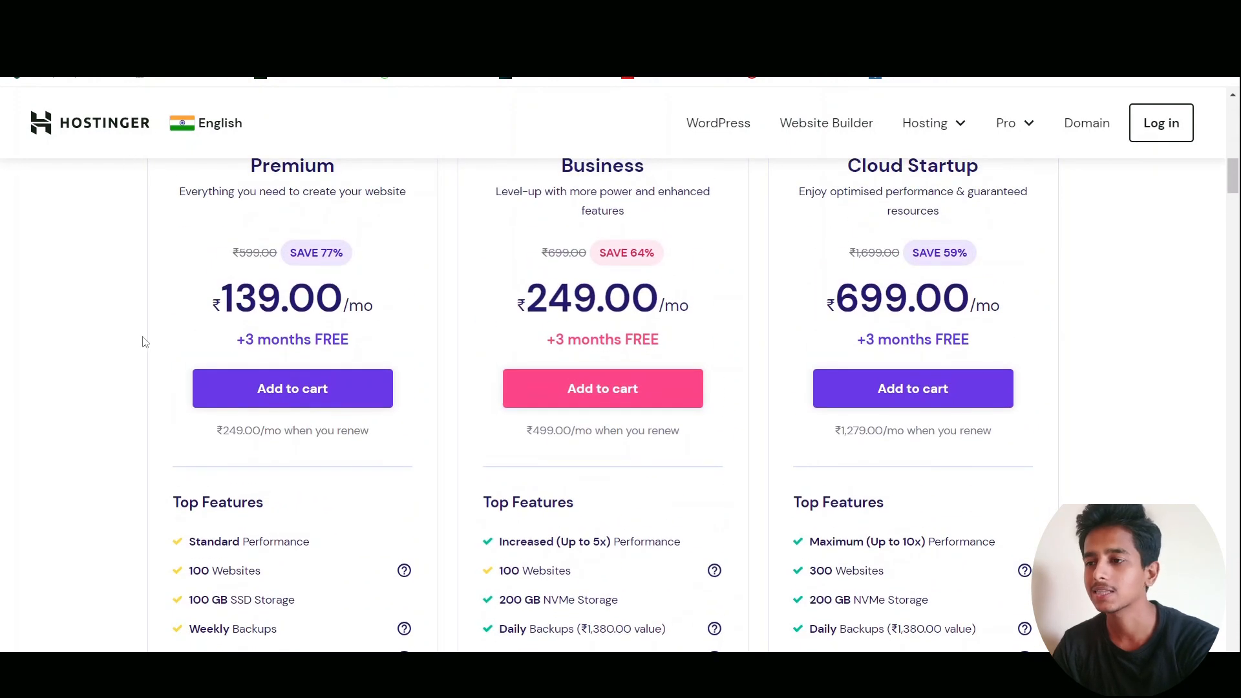
pyautogui.scroll(1, 141, 341)
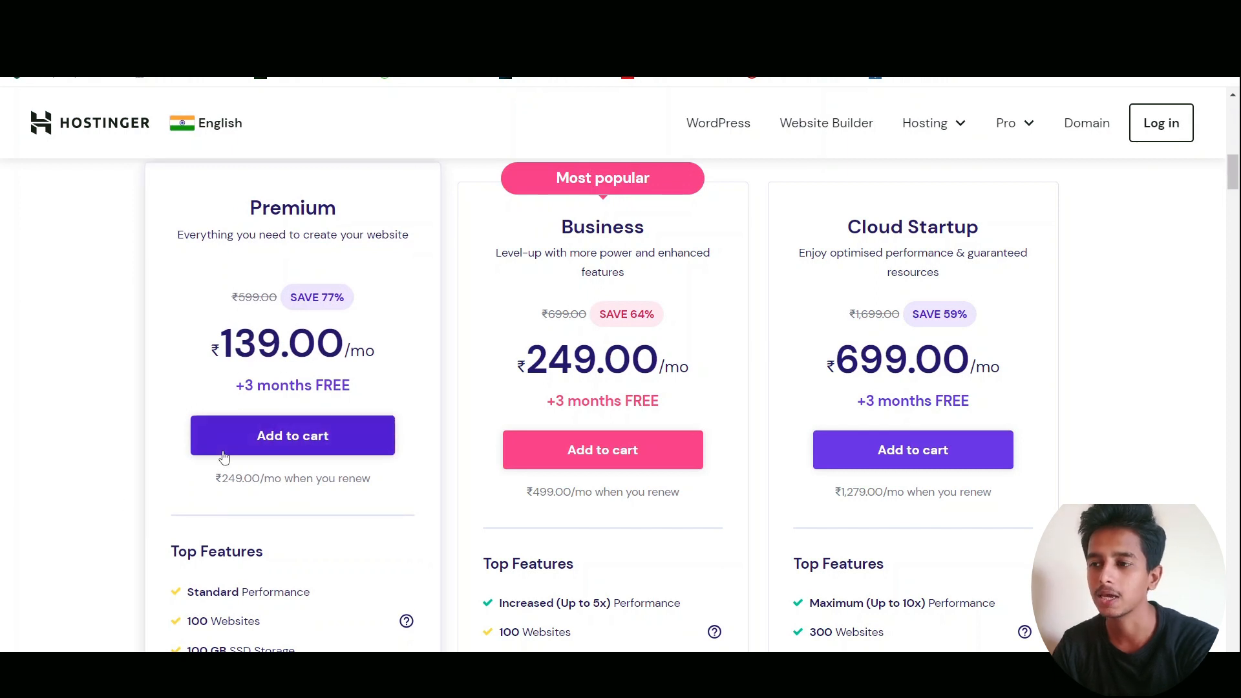
pyautogui.click(324, 437)
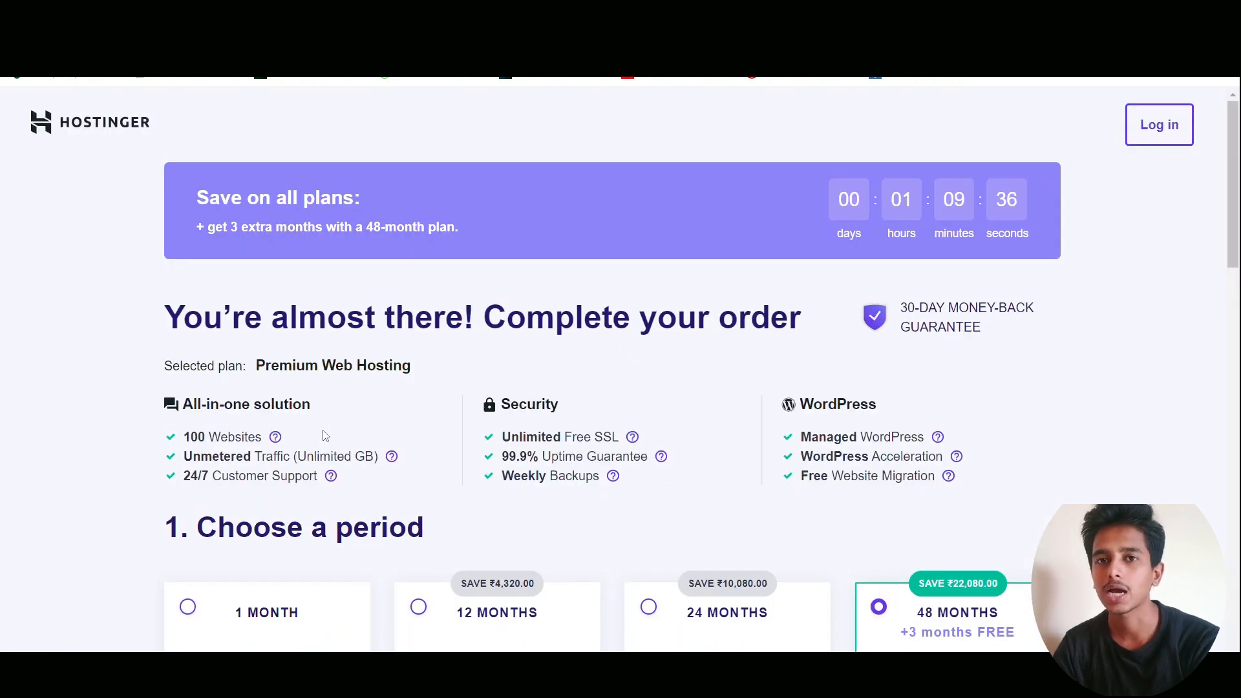
# - Change the order's billing period from 48 months to 12 months at ₹239.00/month
pyautogui.scroll(-4, 325, 435)
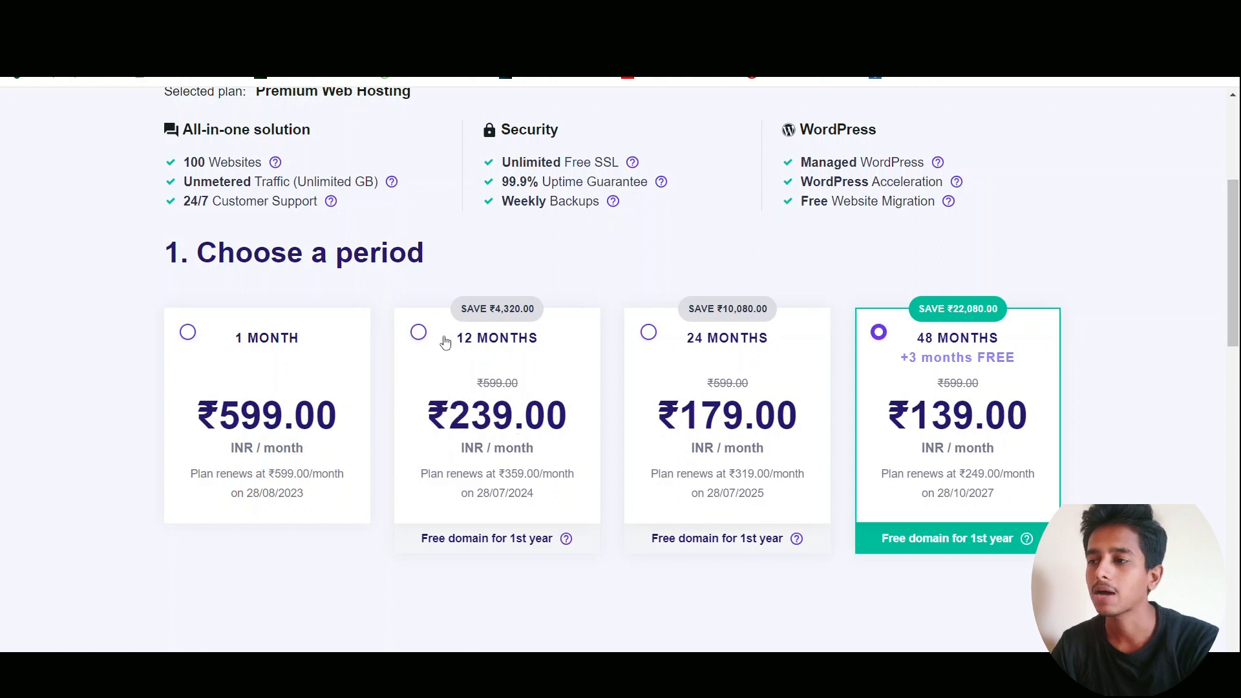
pyautogui.click(436, 341)
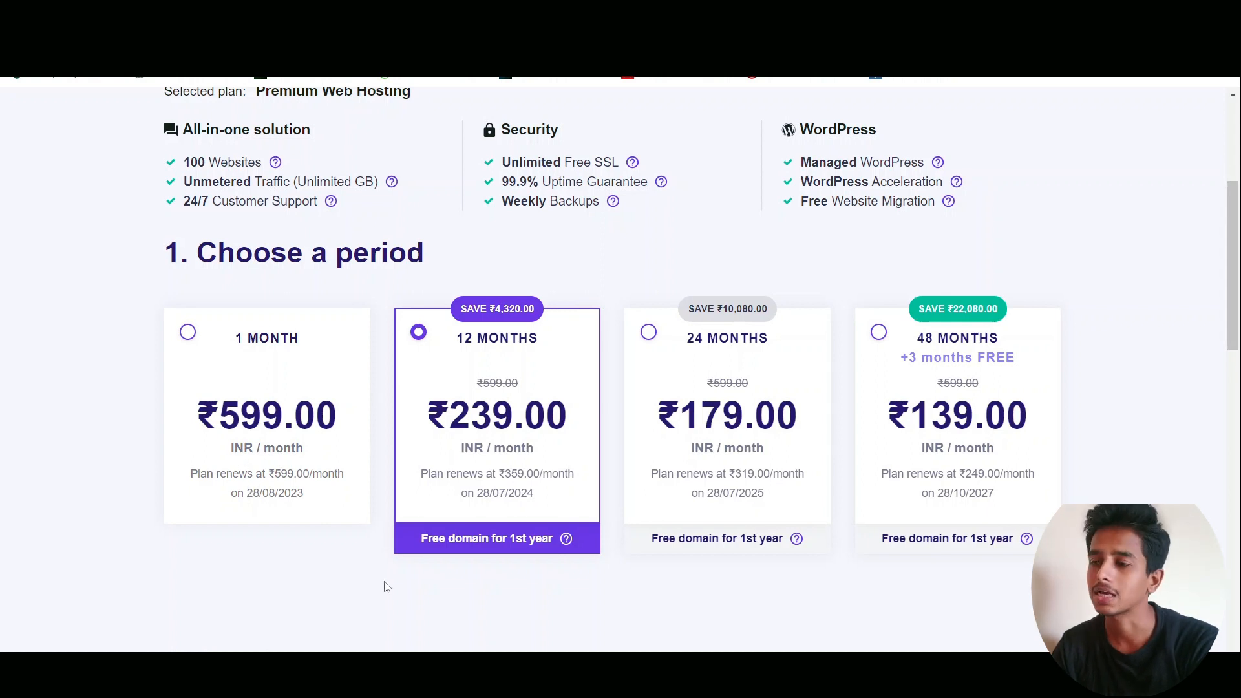
pyautogui.scroll(-1, 387, 585)
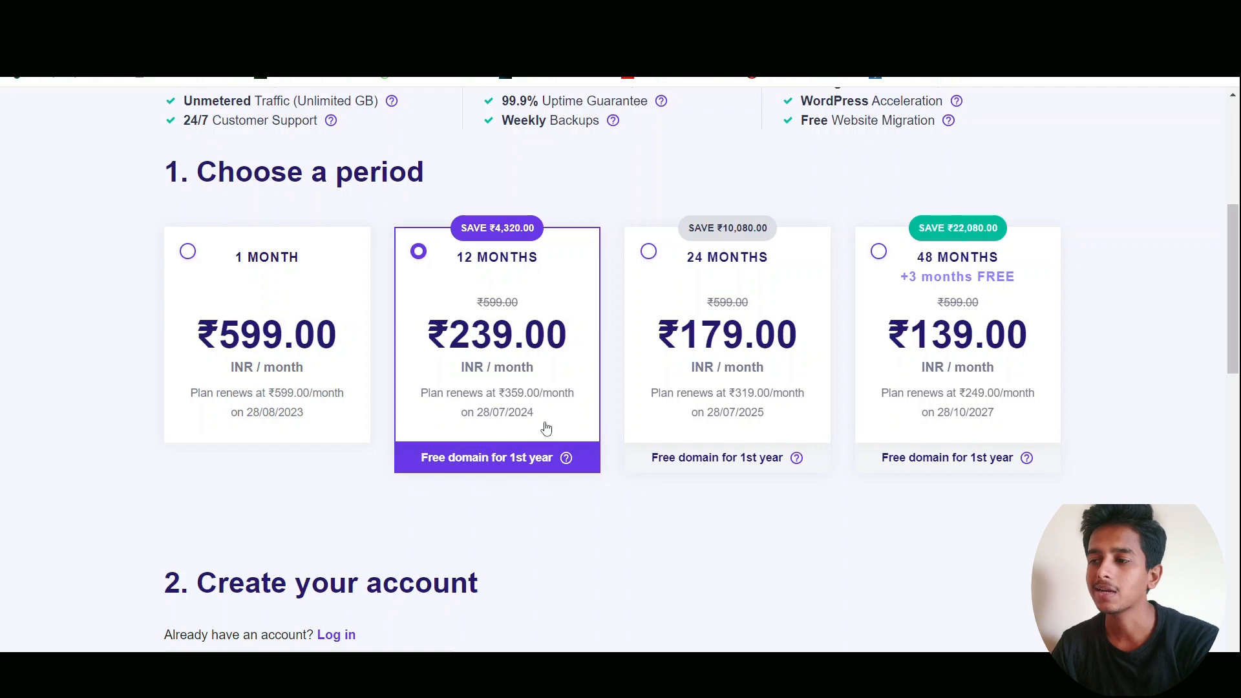
pyautogui.scroll(-1, 545, 427)
pyautogui.scroll(-2, 497, 315)
pyautogui.scroll(-3, 497, 315)
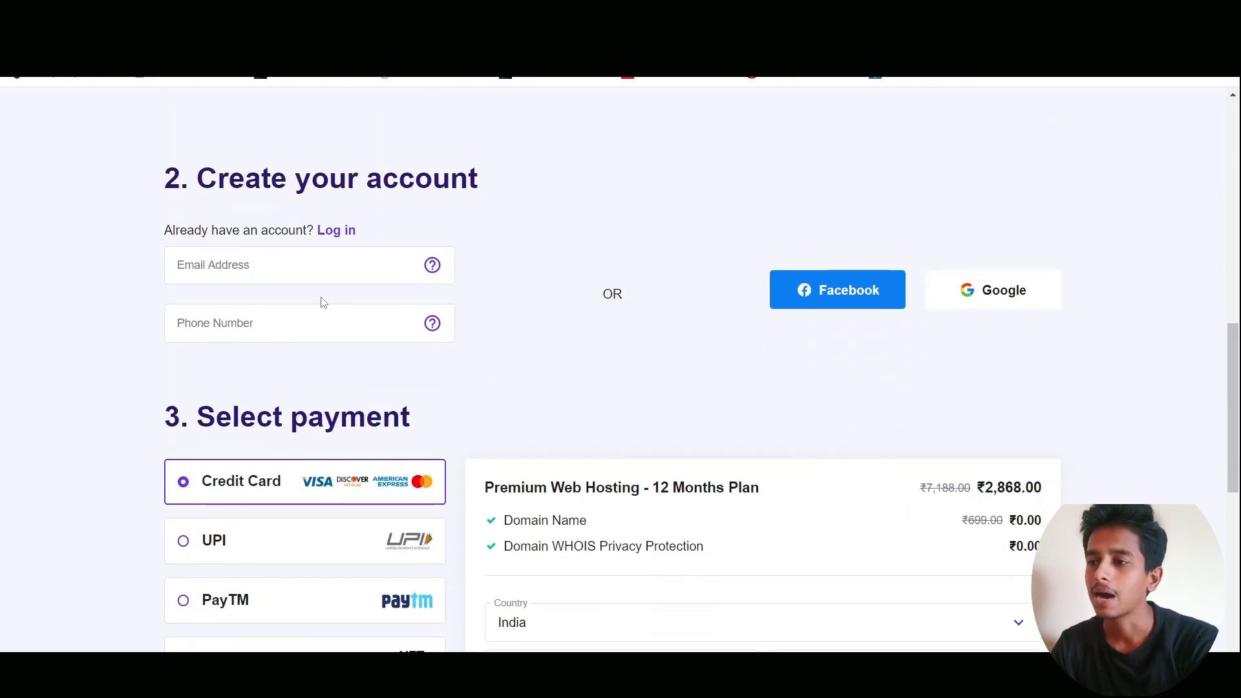
pyautogui.scroll(-1, 302, 299)
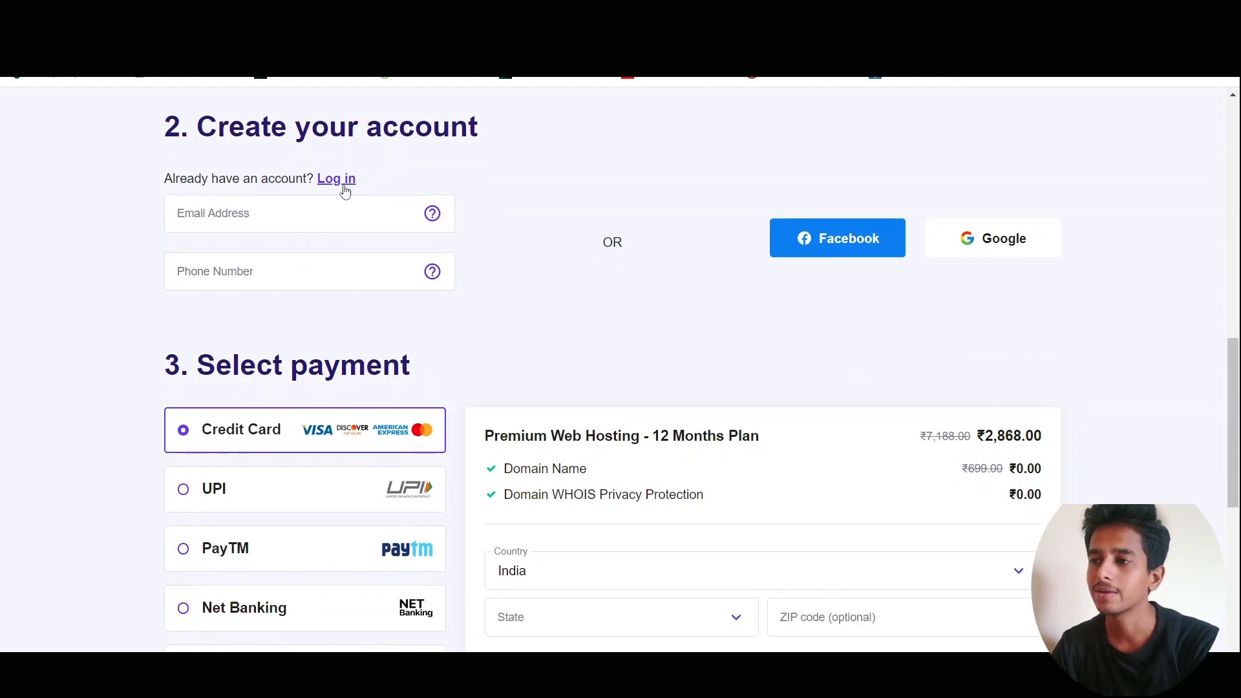
pyautogui.scroll(-1, 576, 413)
pyautogui.scroll(-1, 577, 414)
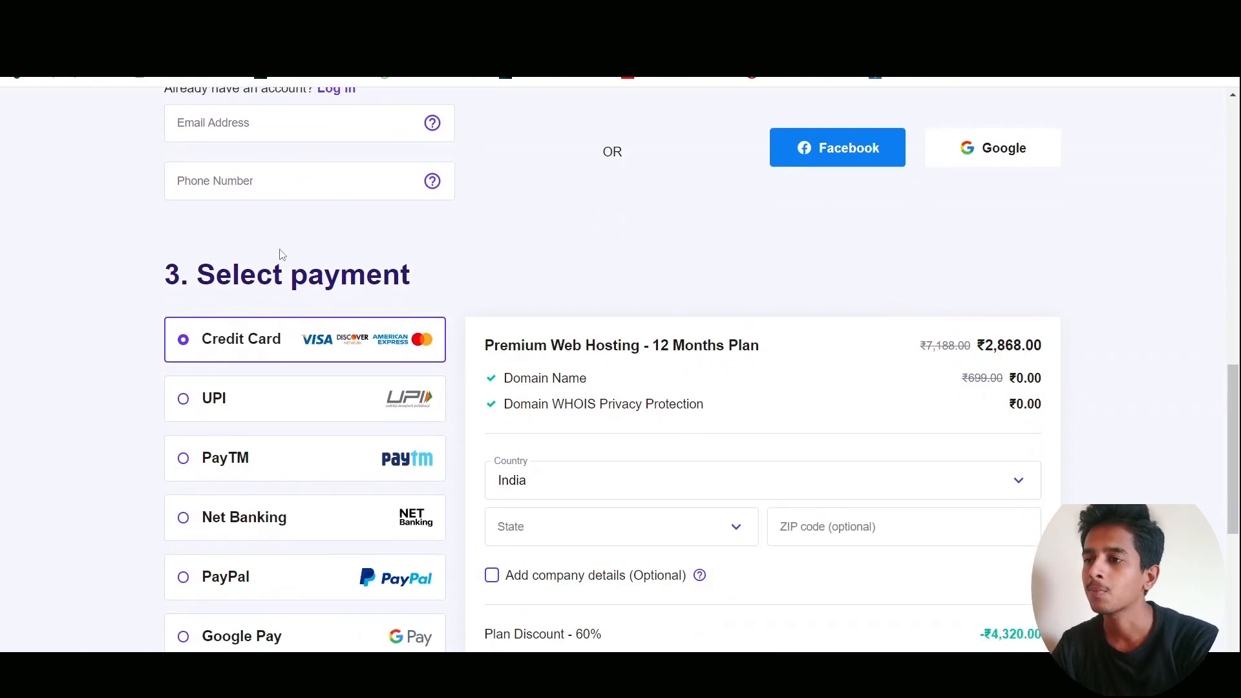
pyautogui.scroll(-3, 271, 220)
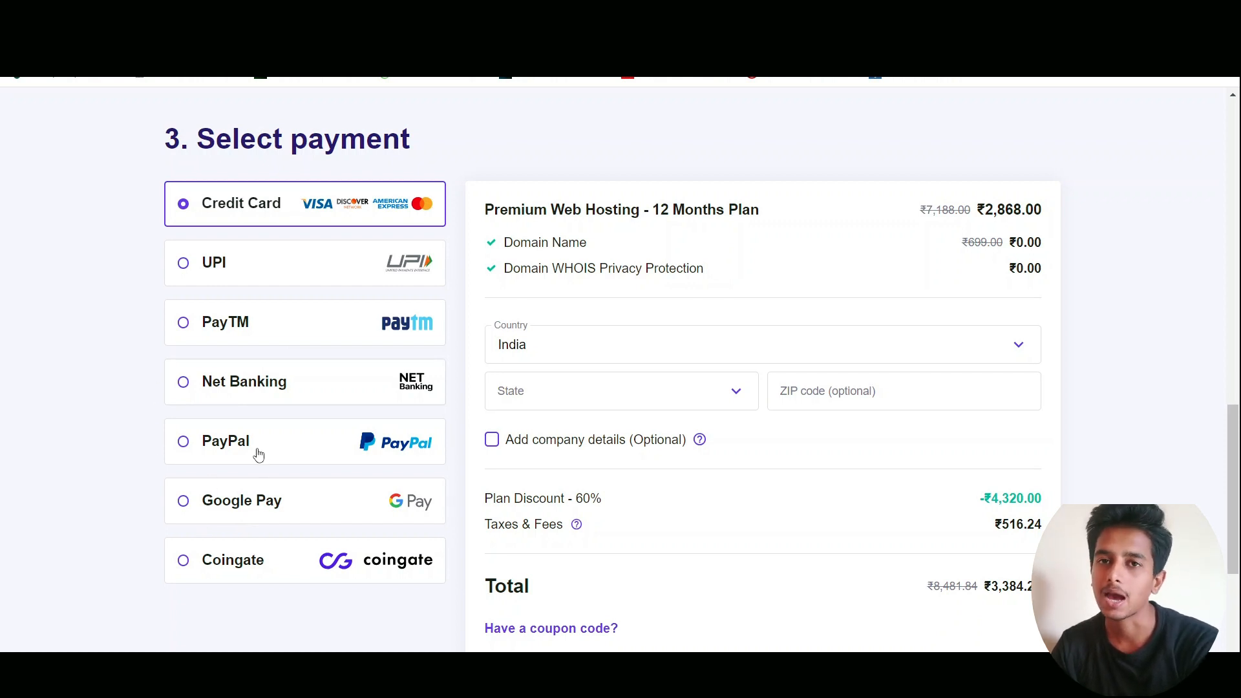
pyautogui.scroll(-1, 862, 588)
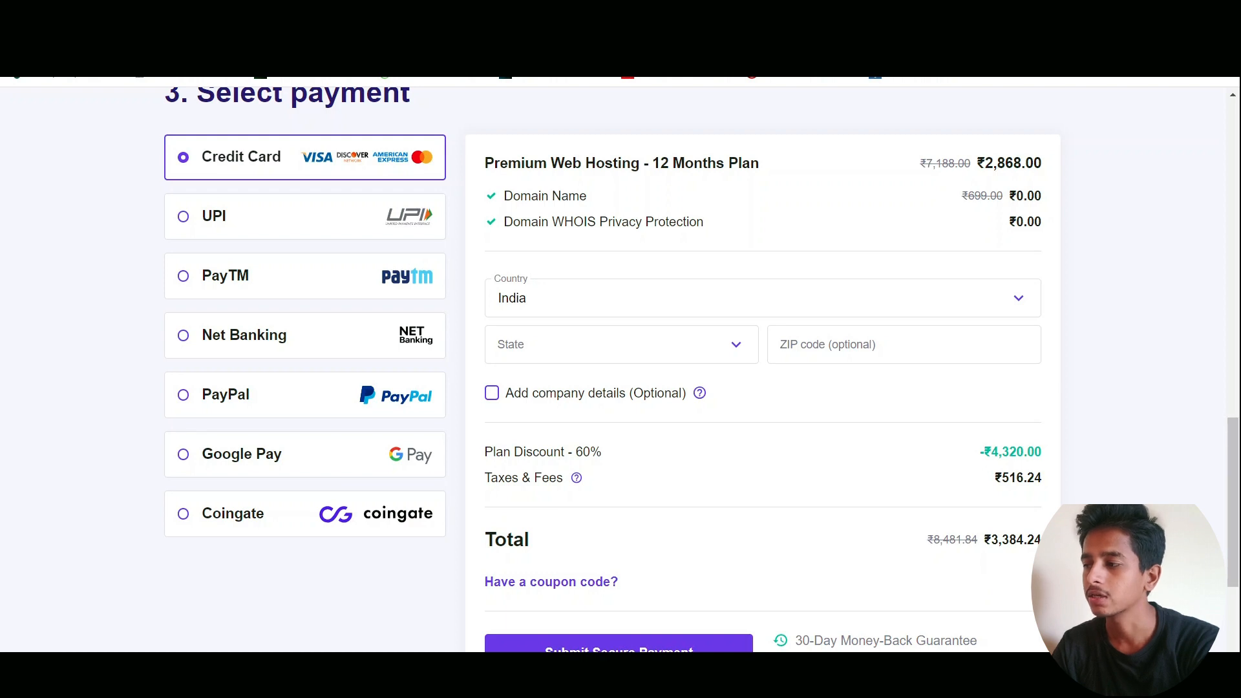
pyautogui.moveTo(1042, 542); pyautogui.dragTo(988, 539)
pyautogui.click(988, 539)
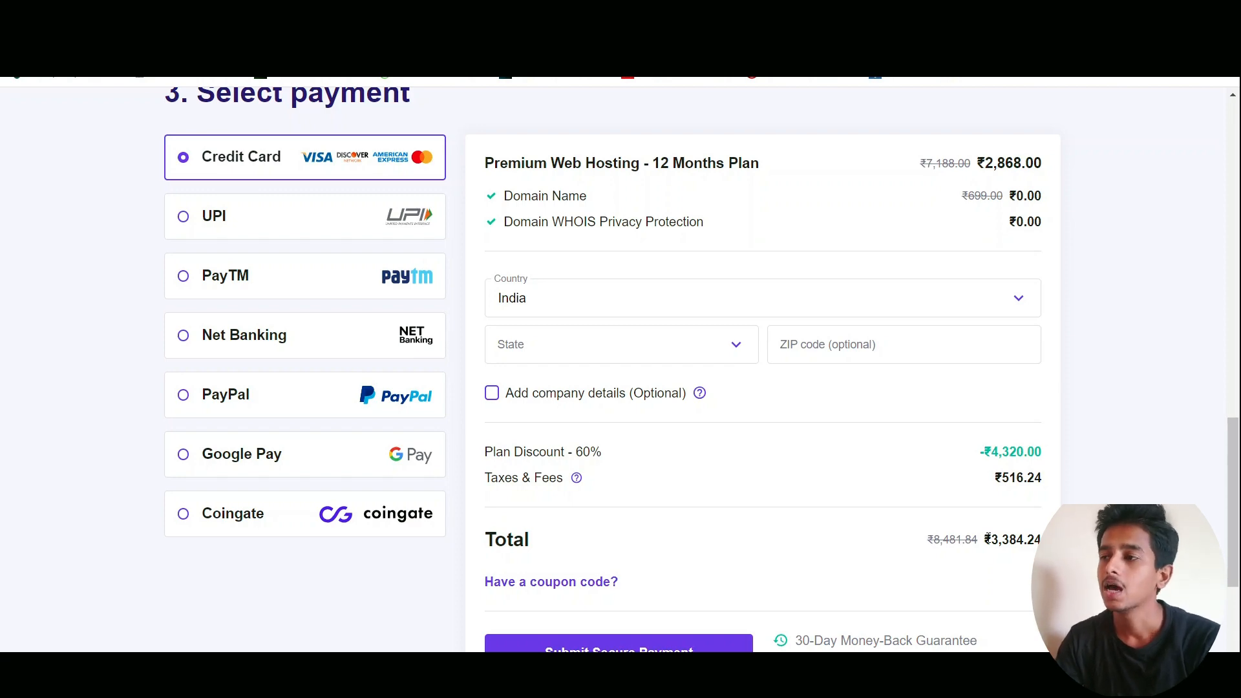
pyautogui.scroll(15, 988, 539)
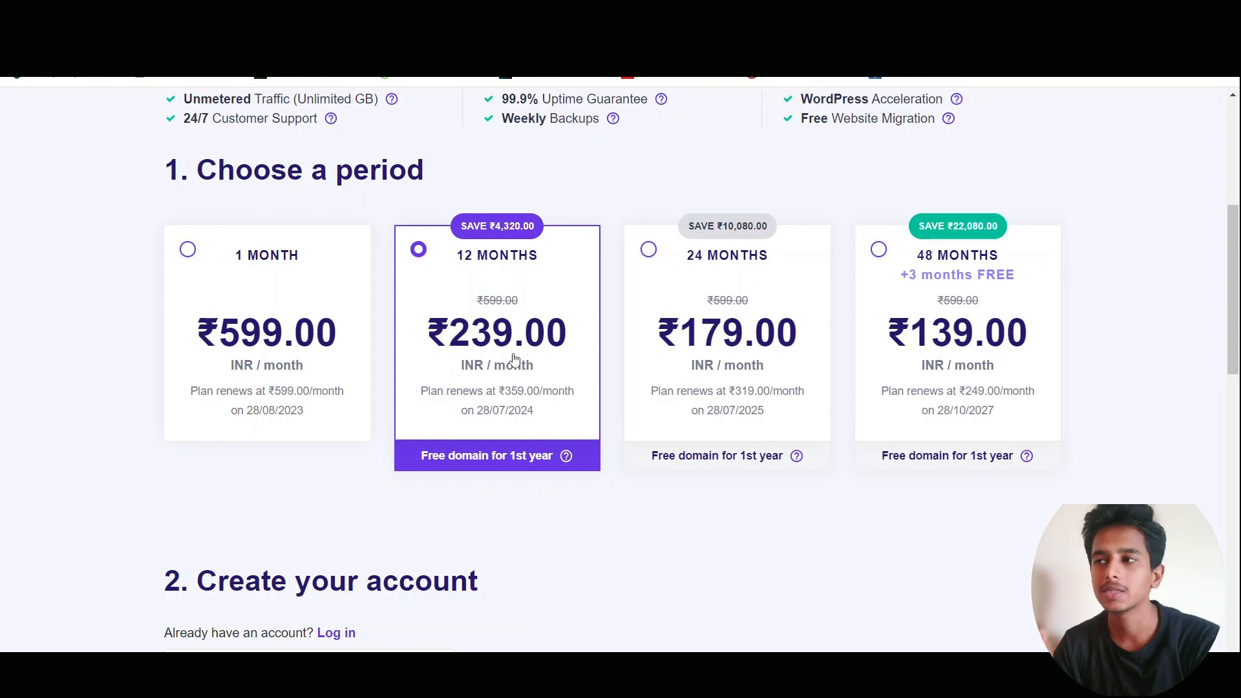
pyautogui.scroll(3, 514, 359)
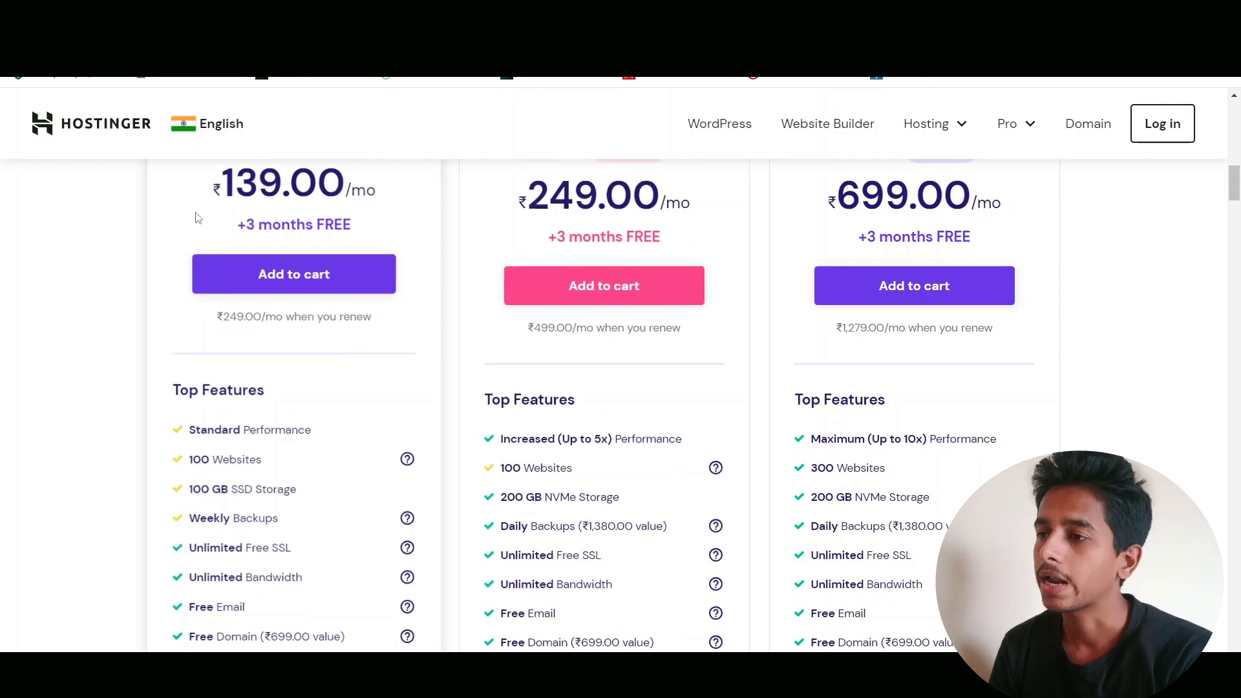
pyautogui.scroll(-2, 214, 336)
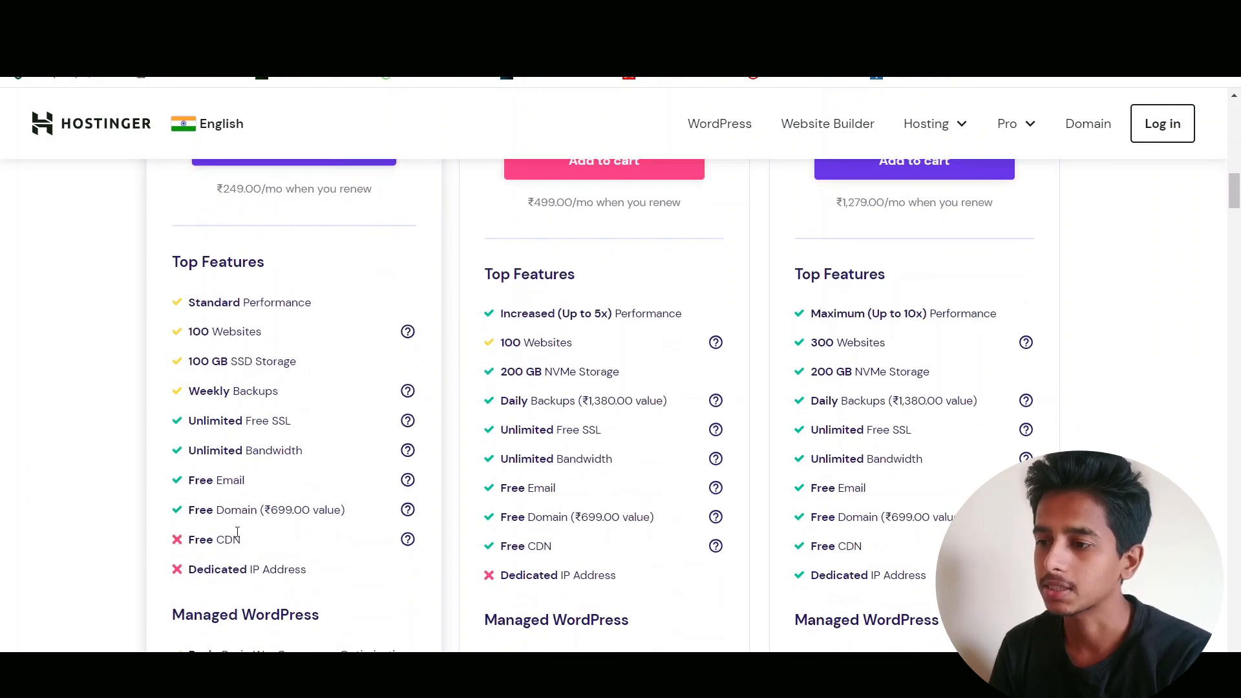
pyautogui.moveTo(188, 510); pyautogui.dragTo(346, 512)
pyautogui.scroll(2, 497, 496)
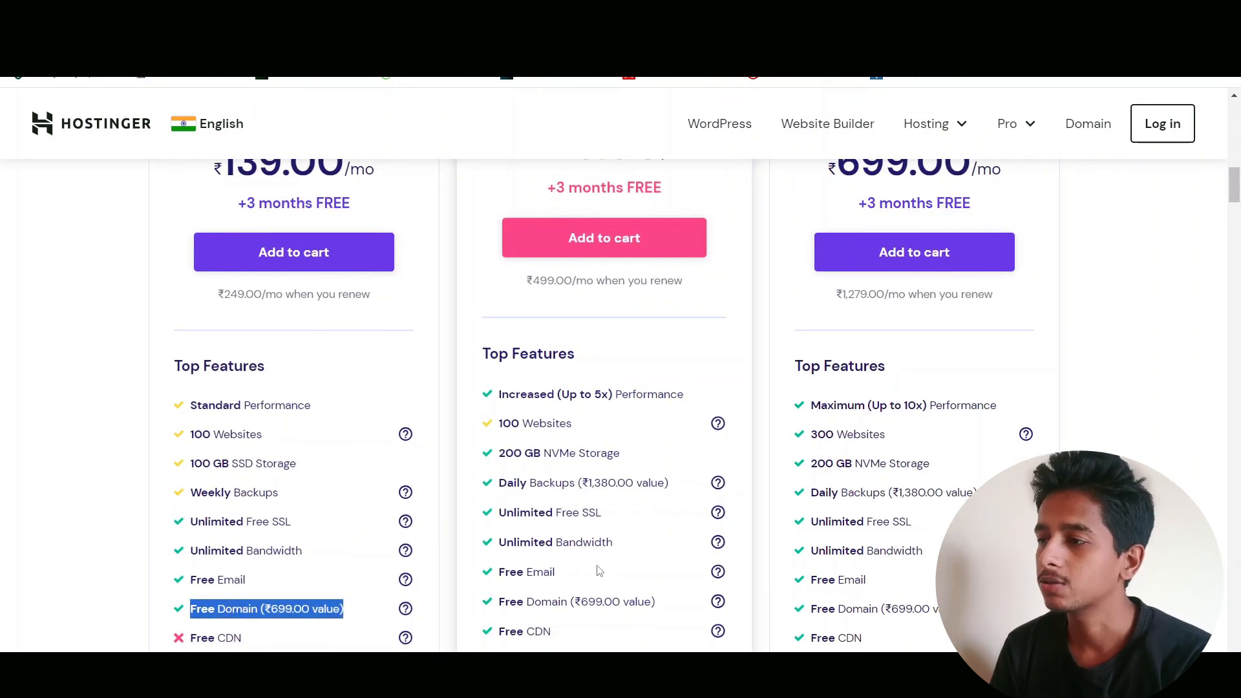
pyautogui.doubleClick(511, 602)
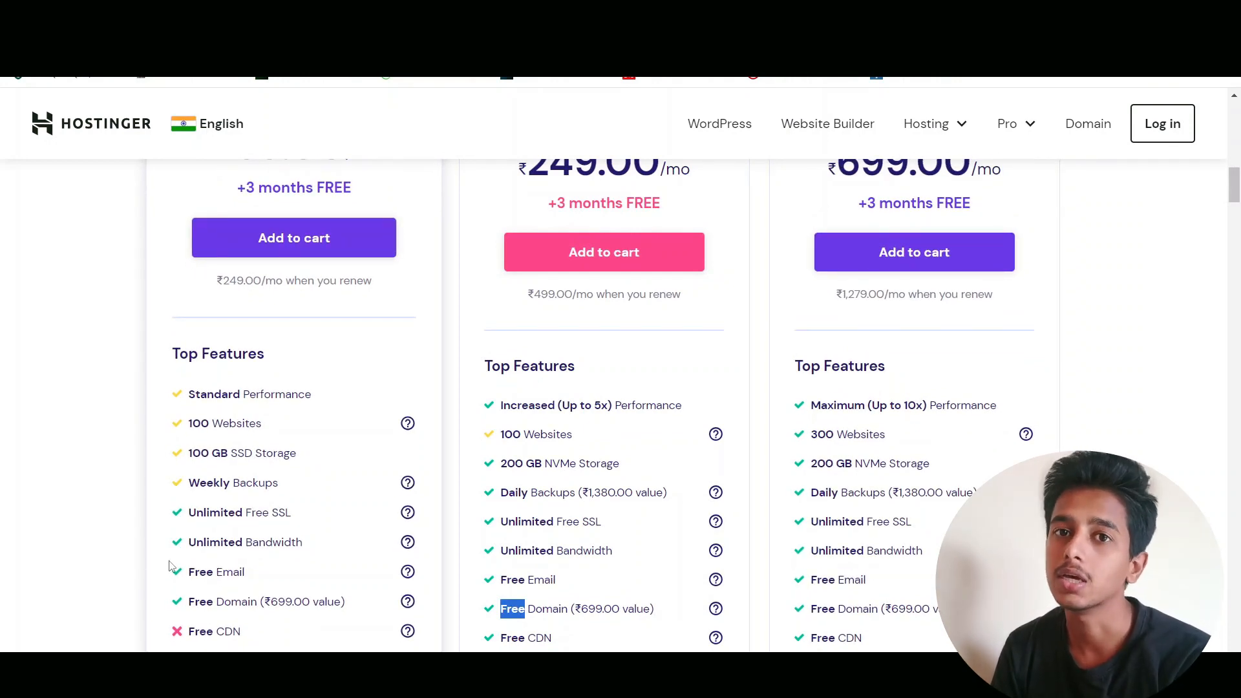
pyautogui.scroll(1, 170, 566)
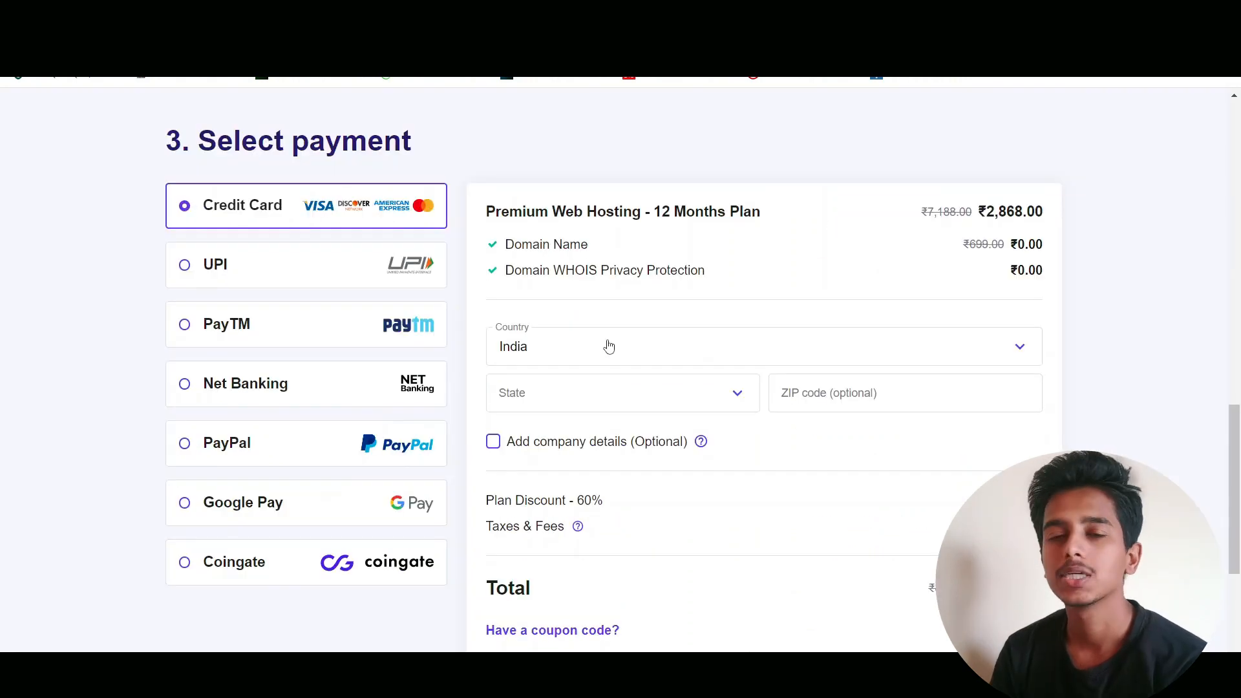
# - Abandon the checkout without choosing a state and go back to the Hostinger homepage
pyautogui.scroll(-3, 609, 347)
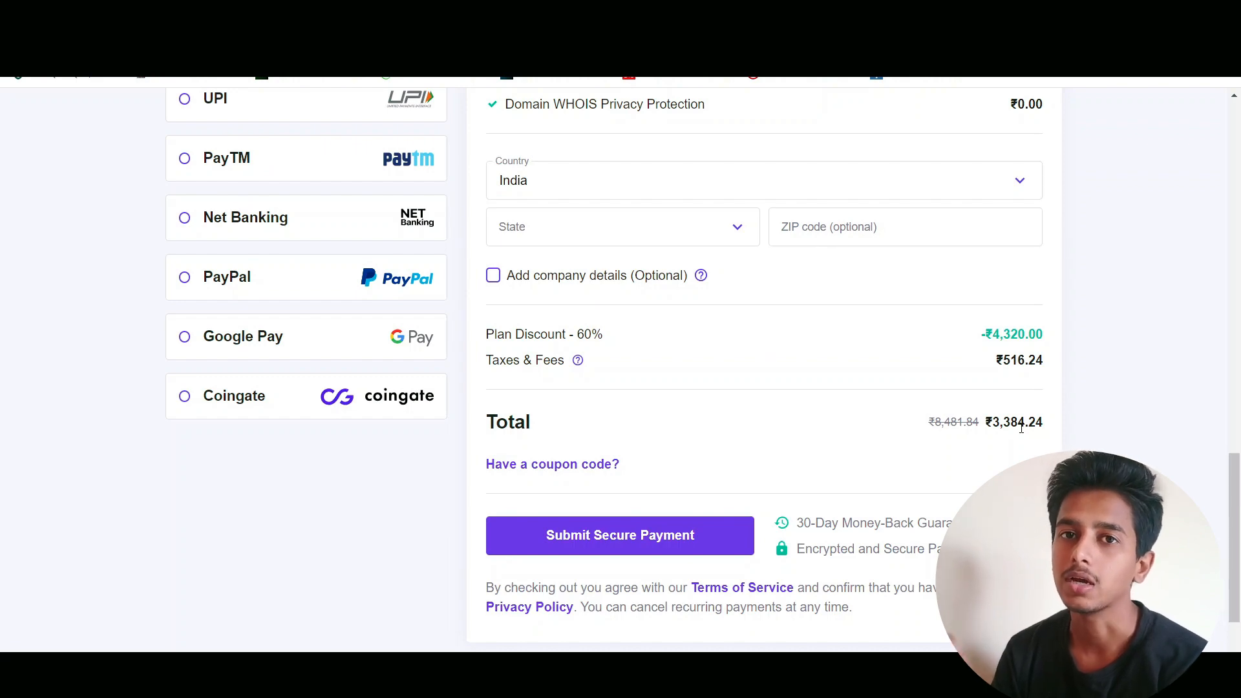
pyautogui.scroll(8, 643, 457)
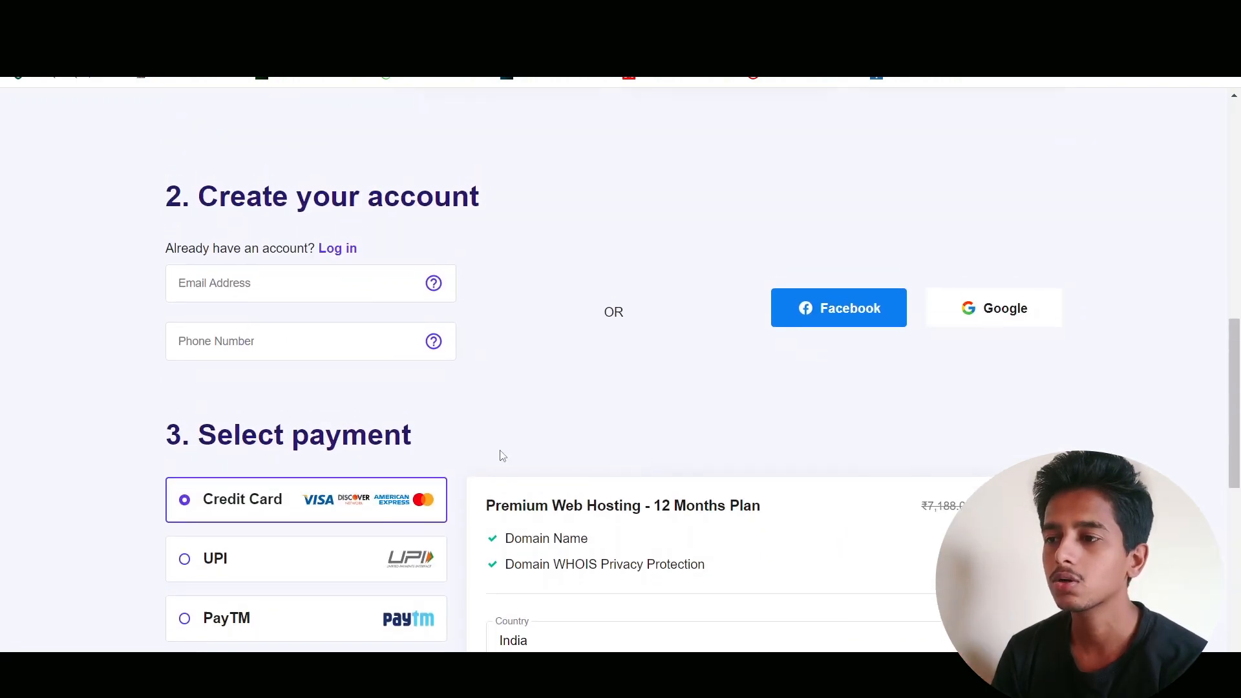
pyautogui.scroll(-3, 501, 455)
pyautogui.scroll(-2, 501, 454)
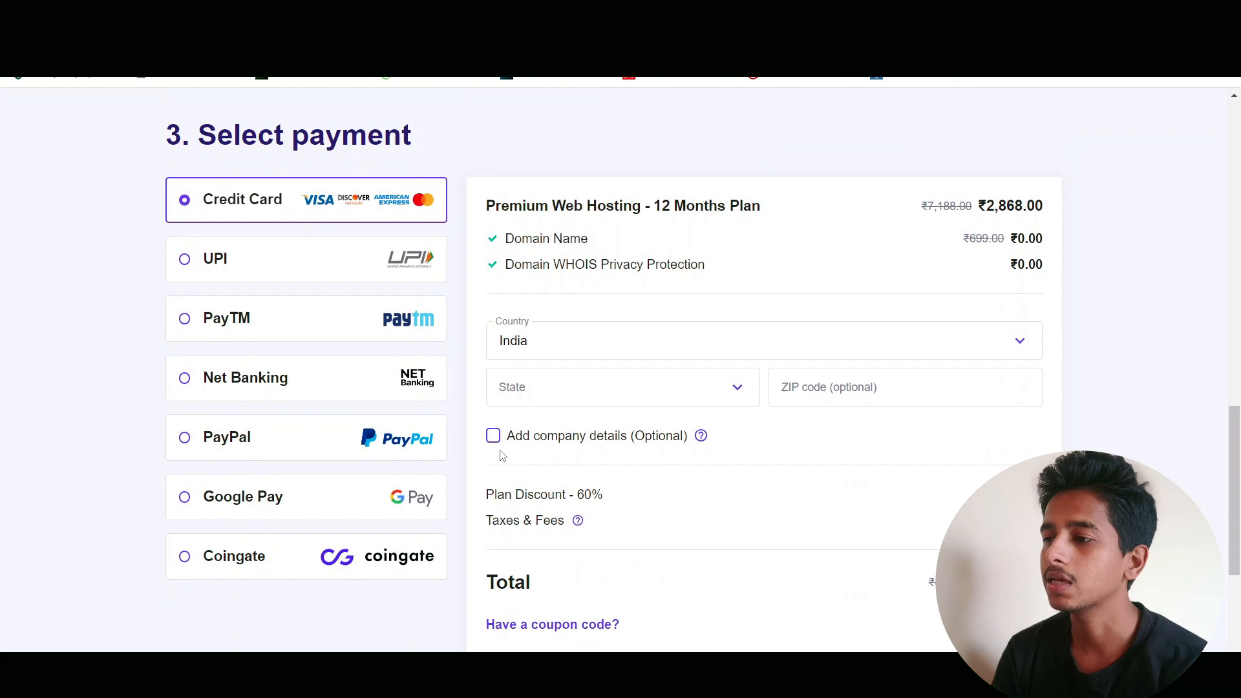
pyautogui.click(541, 391)
pyautogui.click(842, 384)
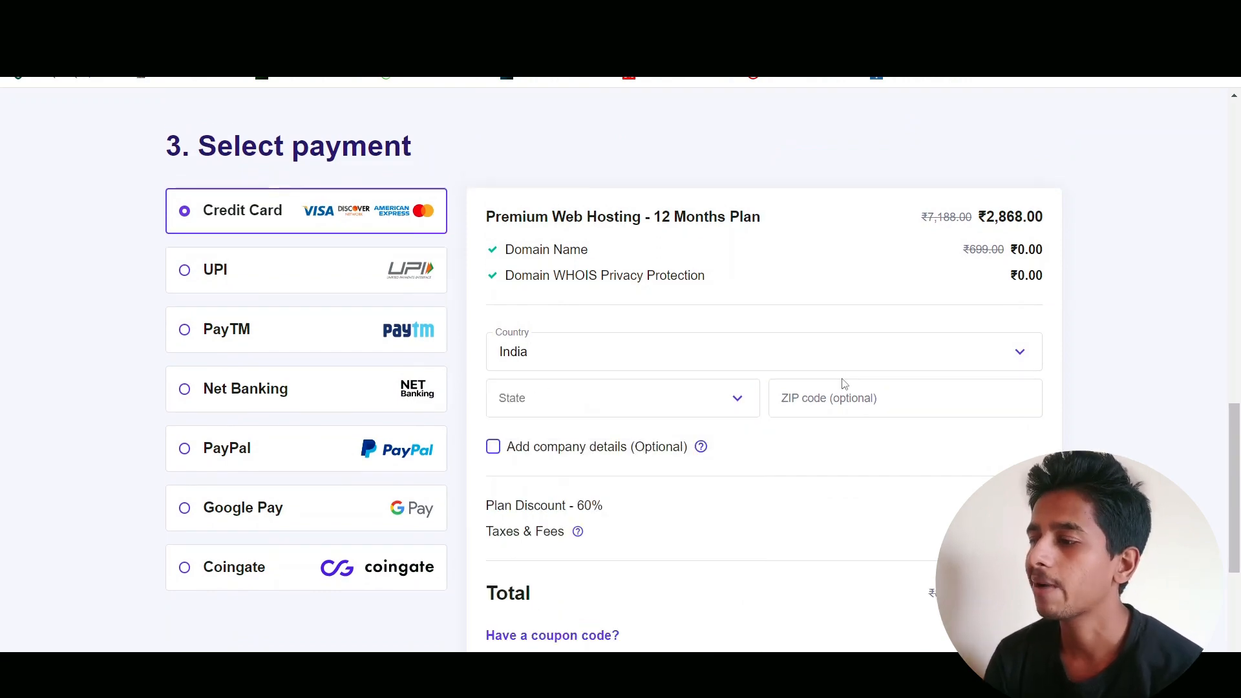
pyautogui.scroll(-2, 817, 407)
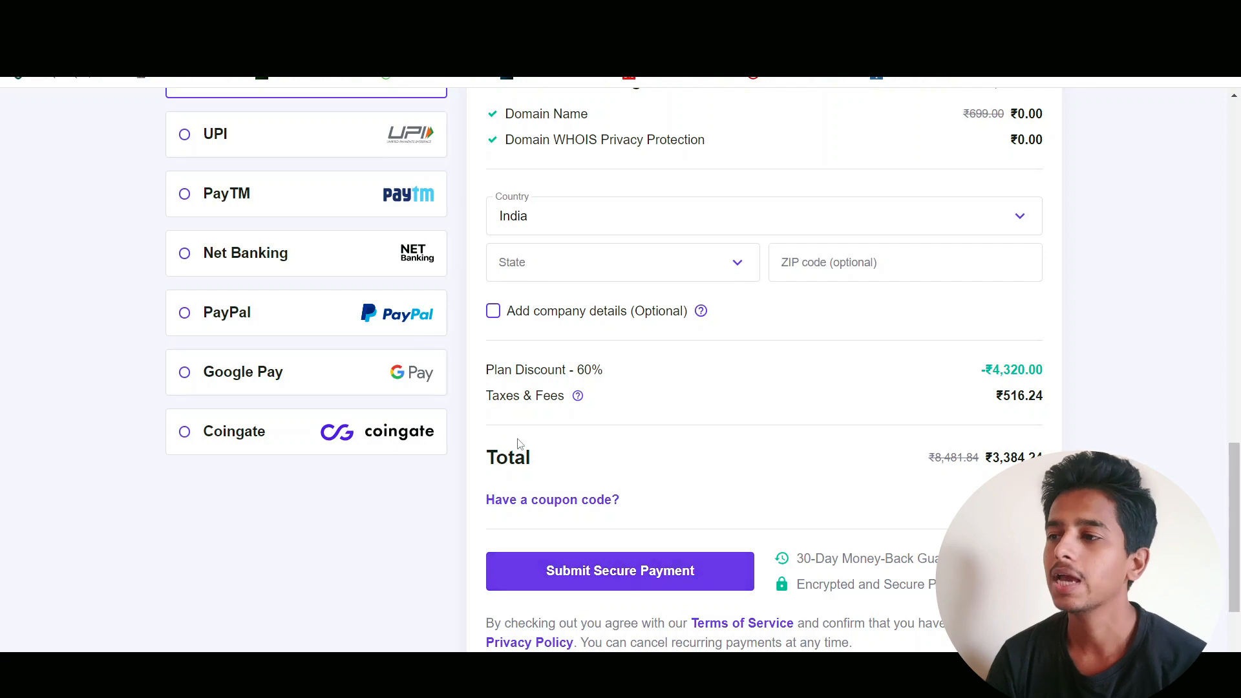
pyautogui.scroll(15, 515, 443)
pyautogui.click(101, 134)
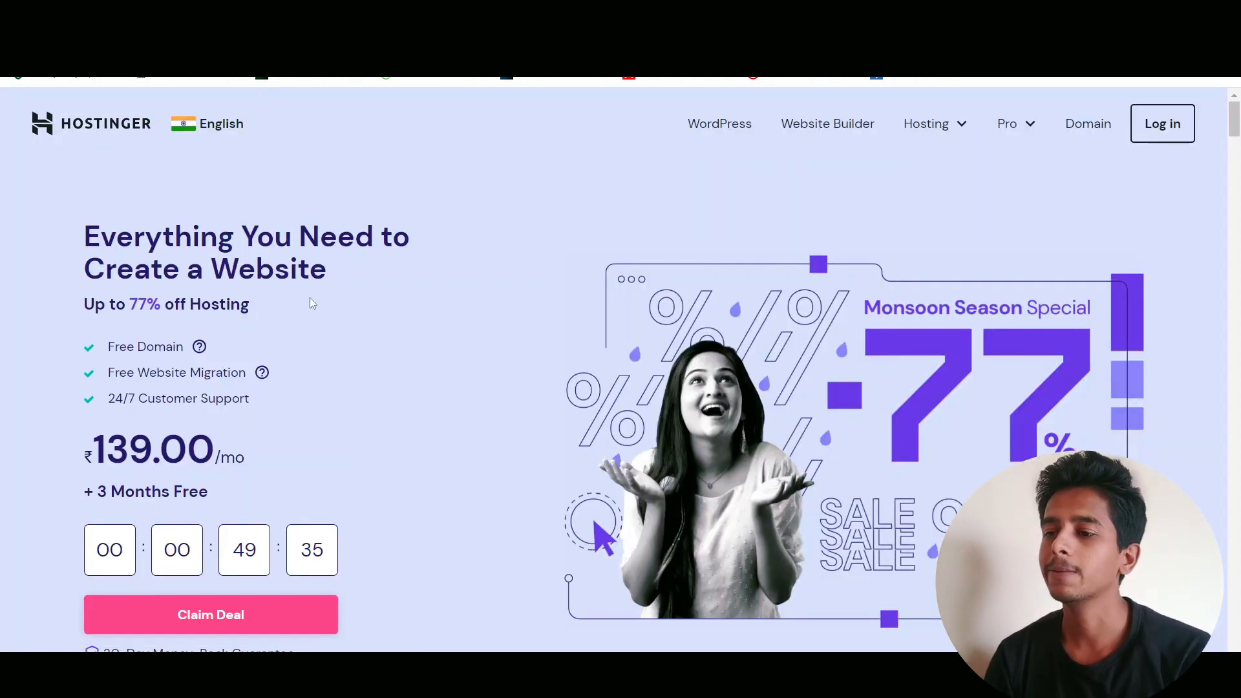
pyautogui.click(1179, 123)
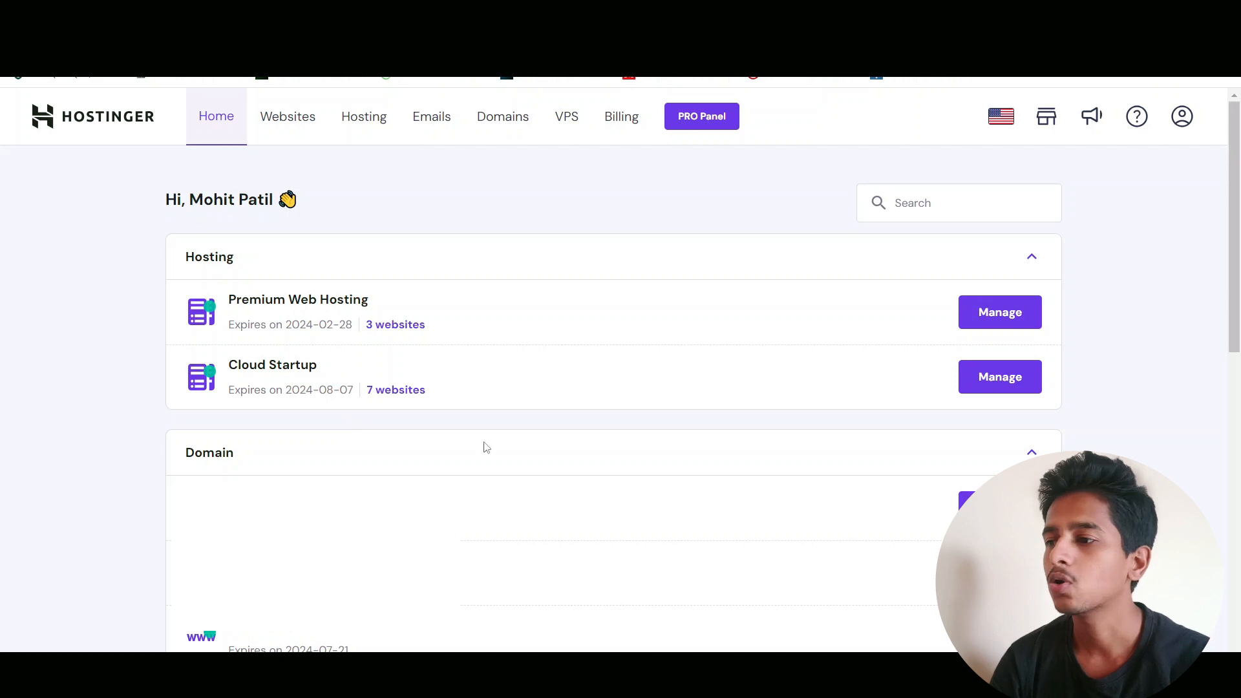
# - Go to Domains, then Get a New Domain, and focus the empty domain search box
pyautogui.click(501, 106)
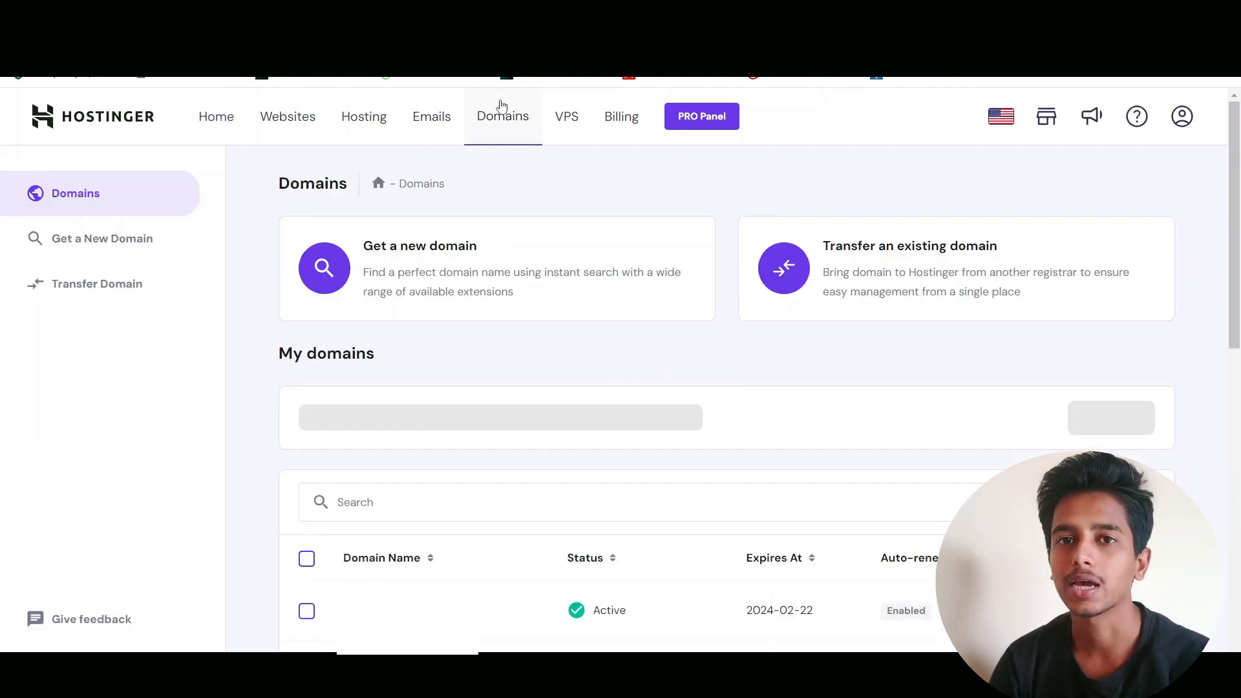
pyautogui.scroll(-1, 401, 435)
pyautogui.scroll(1, 398, 445)
pyautogui.click(65, 254)
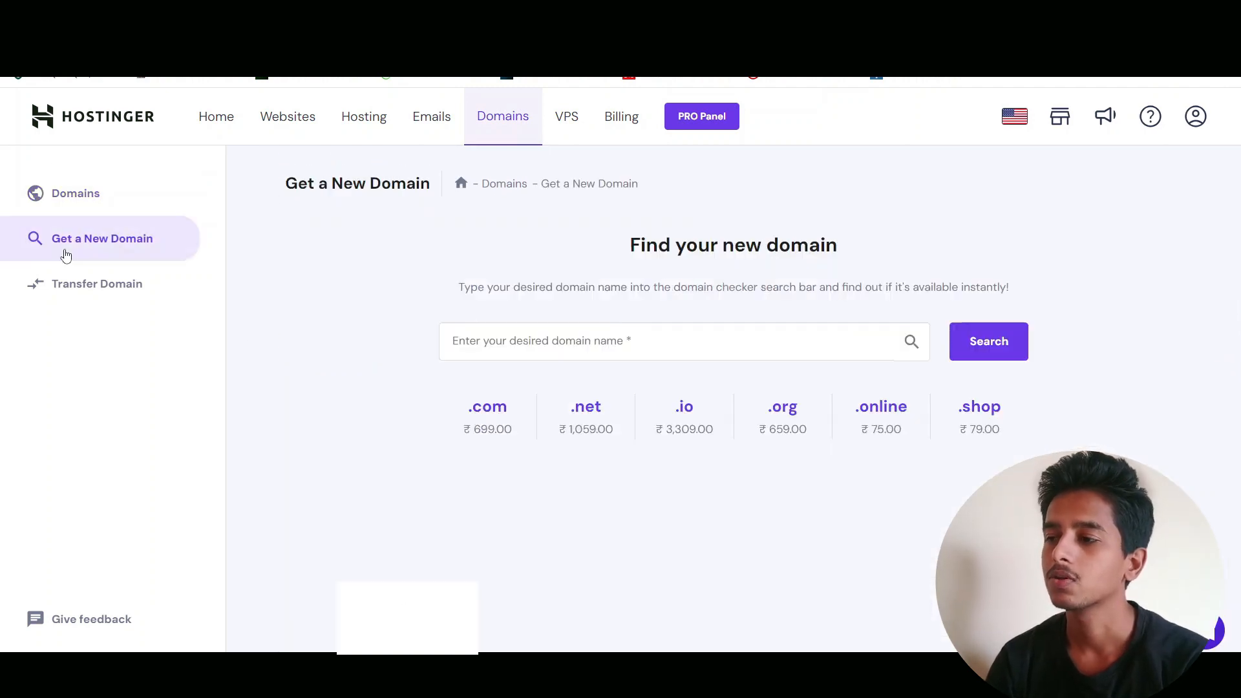
pyautogui.scroll(-2, 512, 601)
pyautogui.click(550, 501)
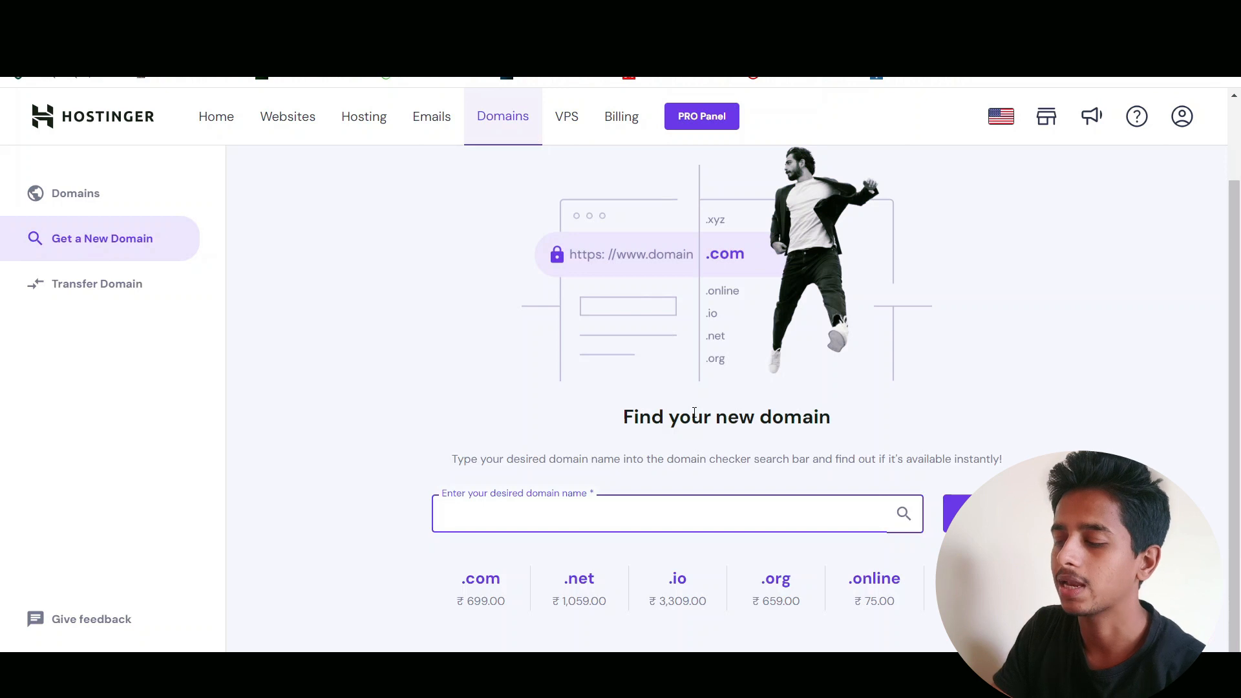
# - Search for techincaljankari.com and confirm it is available at ₹699.00 per year
pyautogui.write('techincaljankari.com')
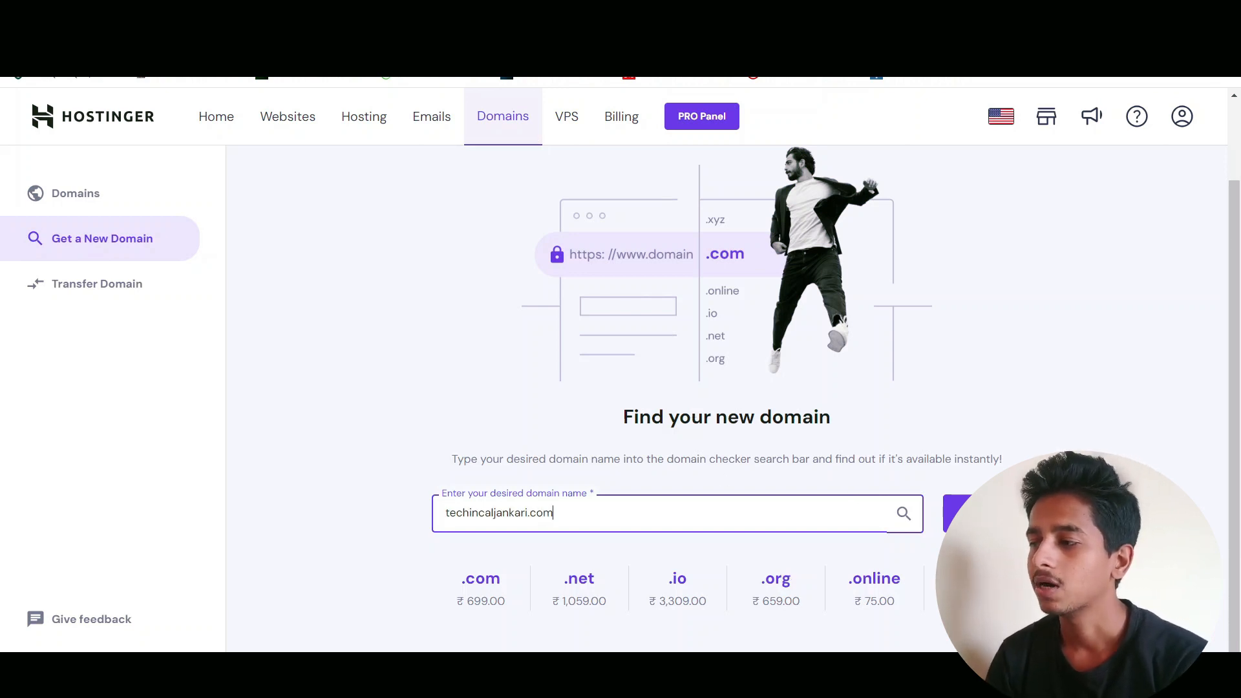
pyautogui.press('Return')
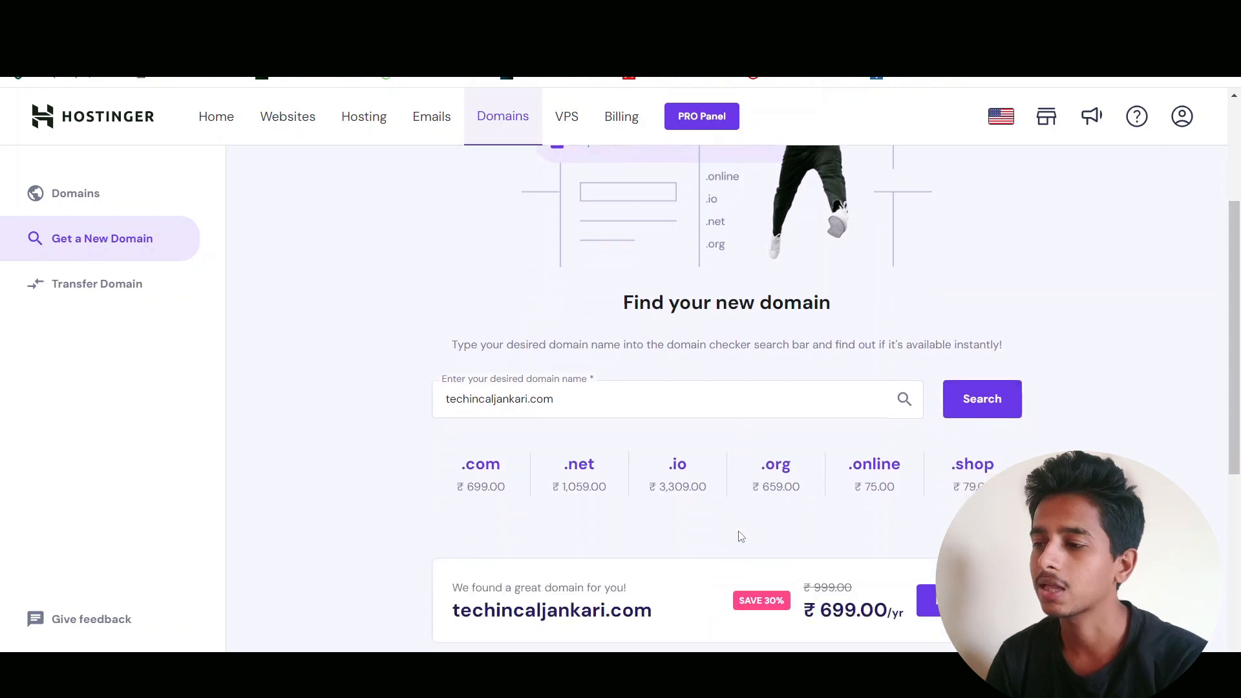
pyautogui.scroll(-1, 570, 566)
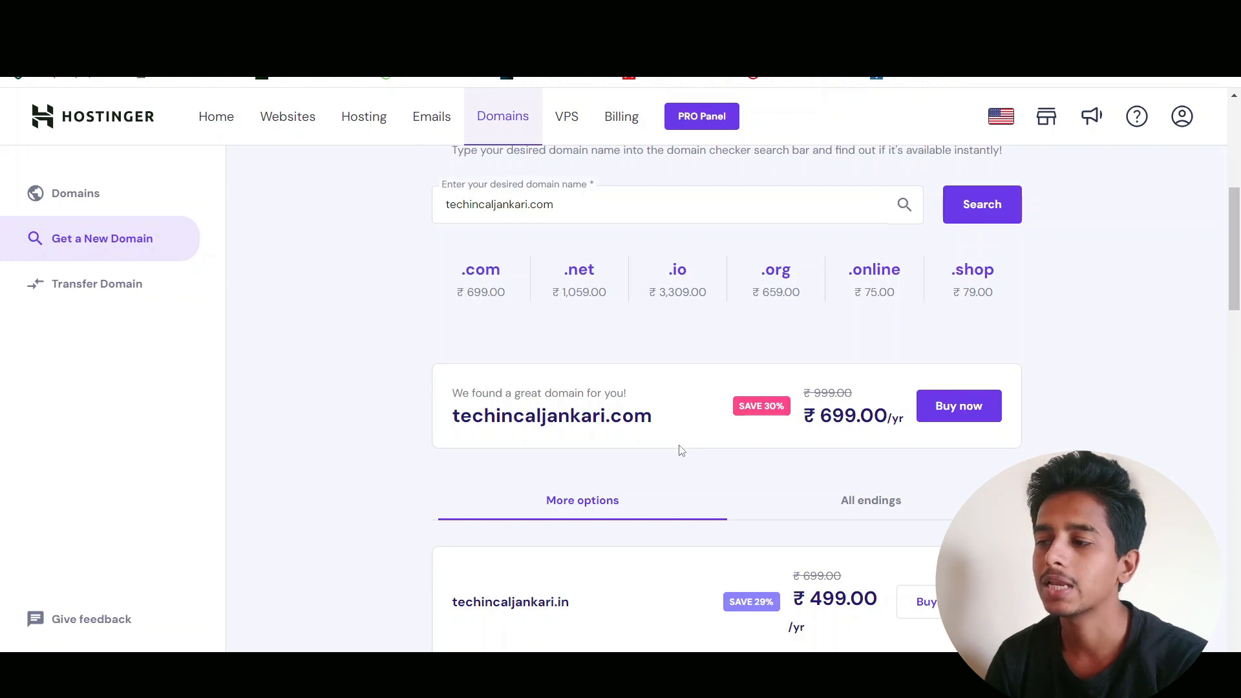
pyautogui.scroll(-1, 679, 451)
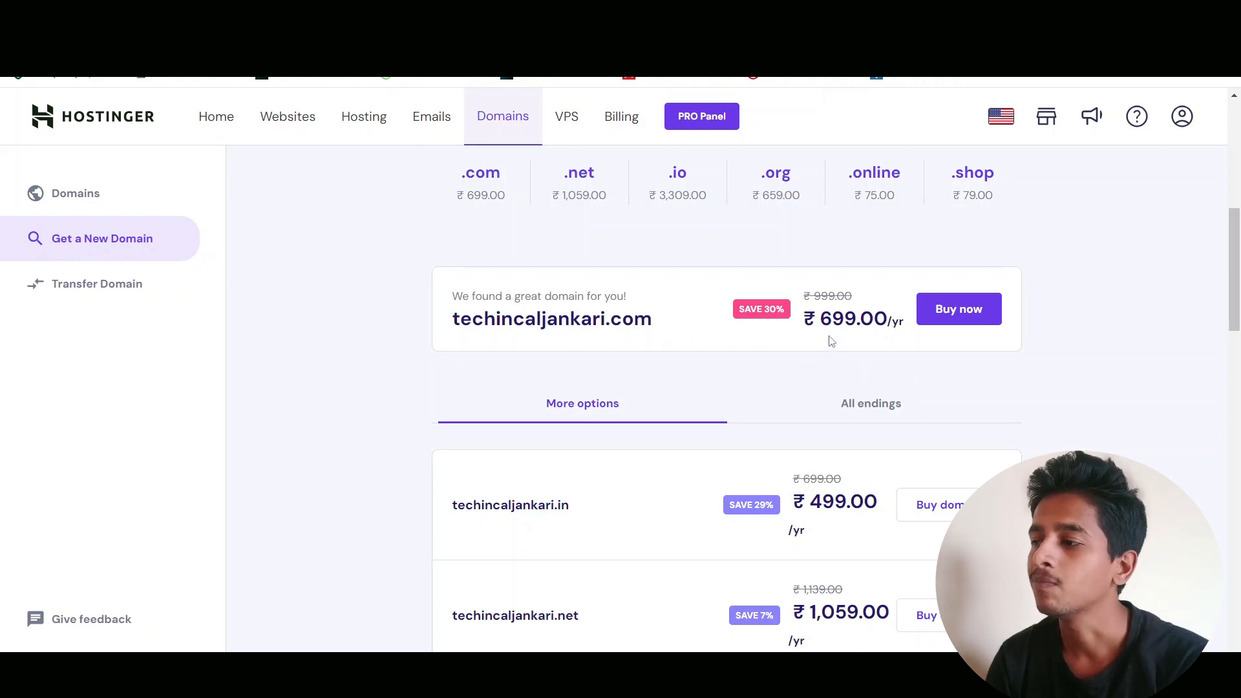
pyautogui.moveTo(822, 329); pyautogui.dragTo(870, 333)
pyautogui.click(871, 332)
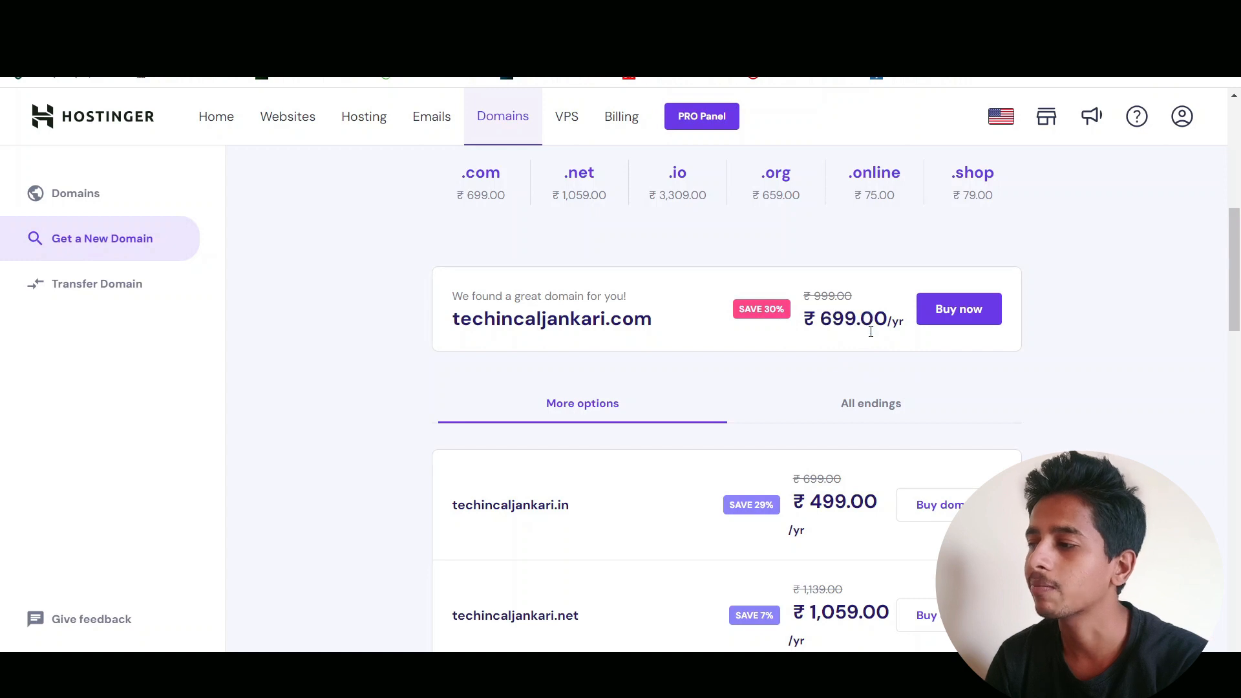
pyautogui.scroll(1, 753, 368)
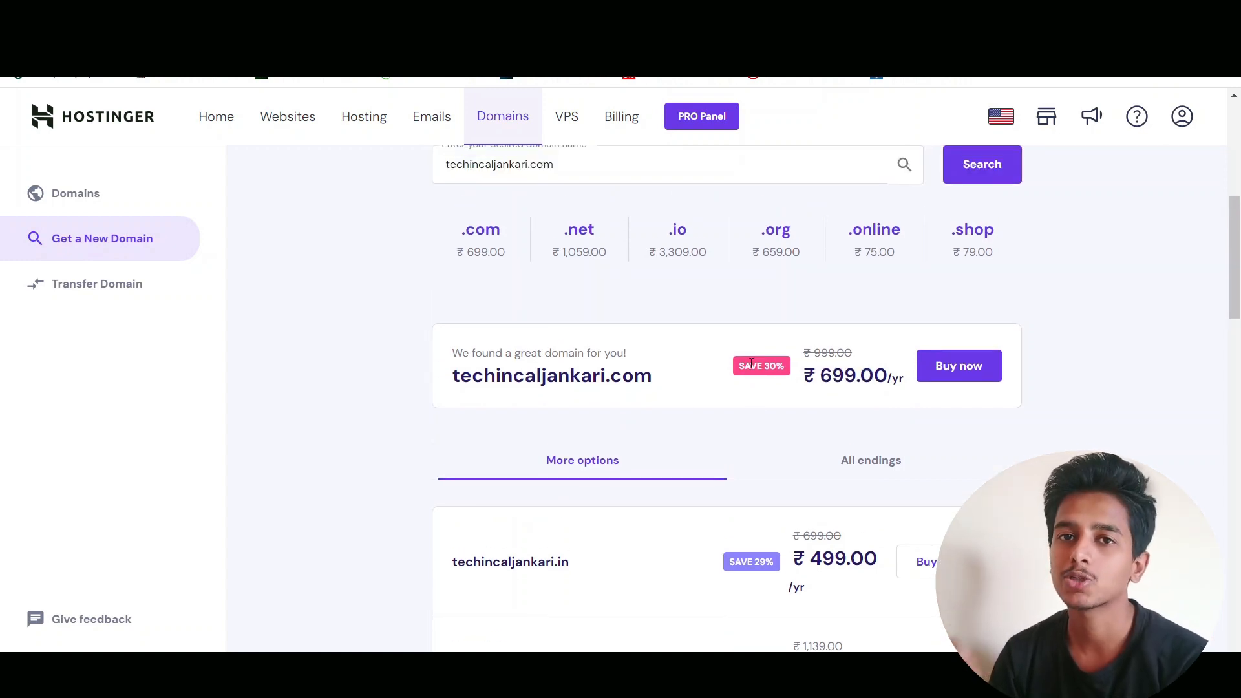
pyautogui.scroll(1, 719, 417)
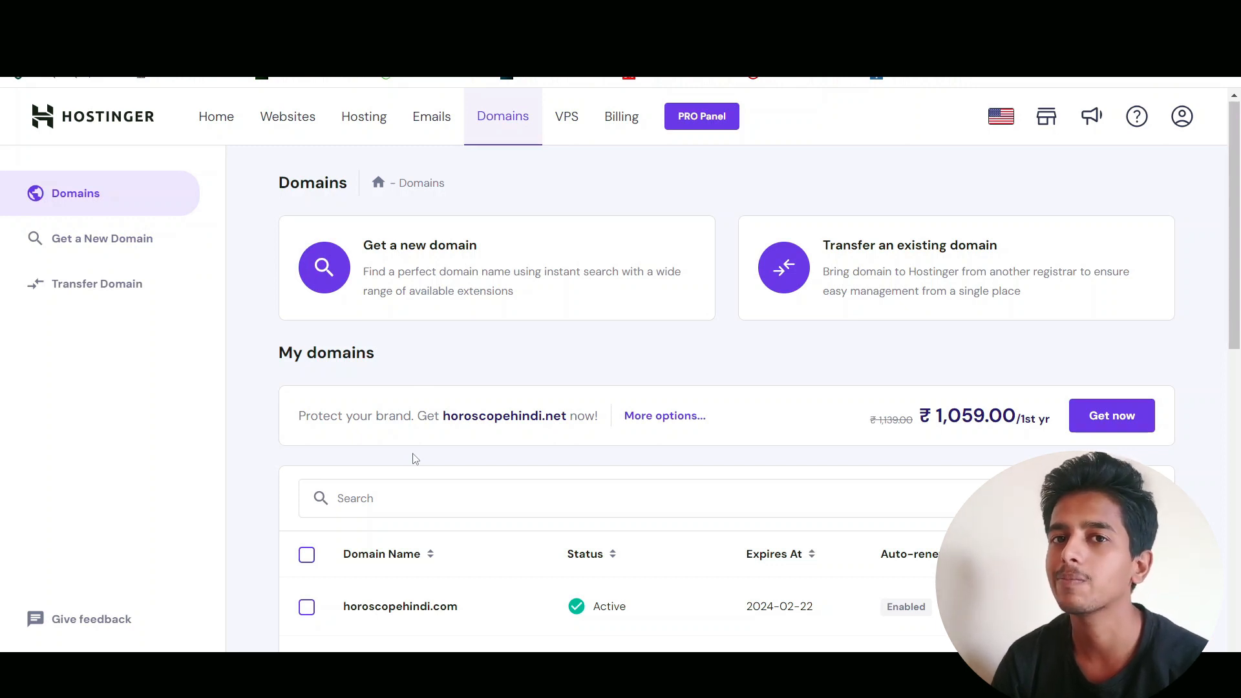
# - Scroll to My domains and select the horoscopehindi.com domain name
pyautogui.scroll(-3, 415, 458)
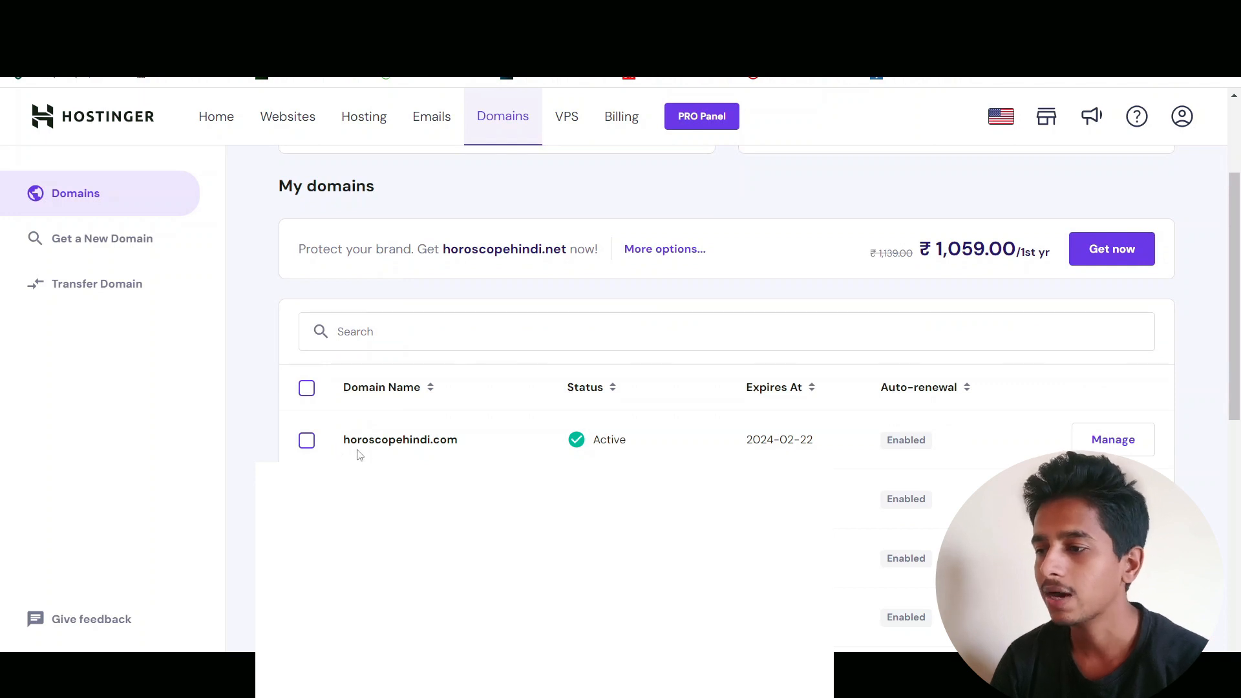
pyautogui.moveTo(357, 452); pyautogui.dragTo(464, 457)
pyautogui.click(464, 457)
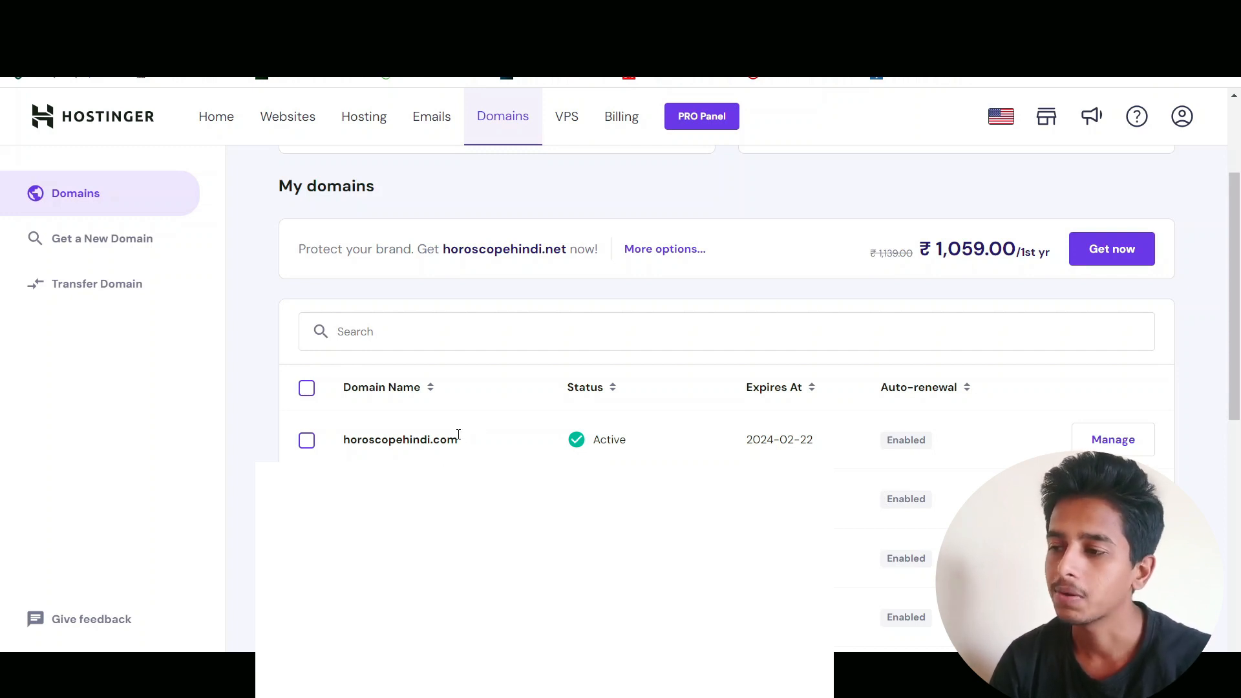
pyautogui.moveTo(459, 437); pyautogui.dragTo(341, 428)
pyautogui.click(340, 429)
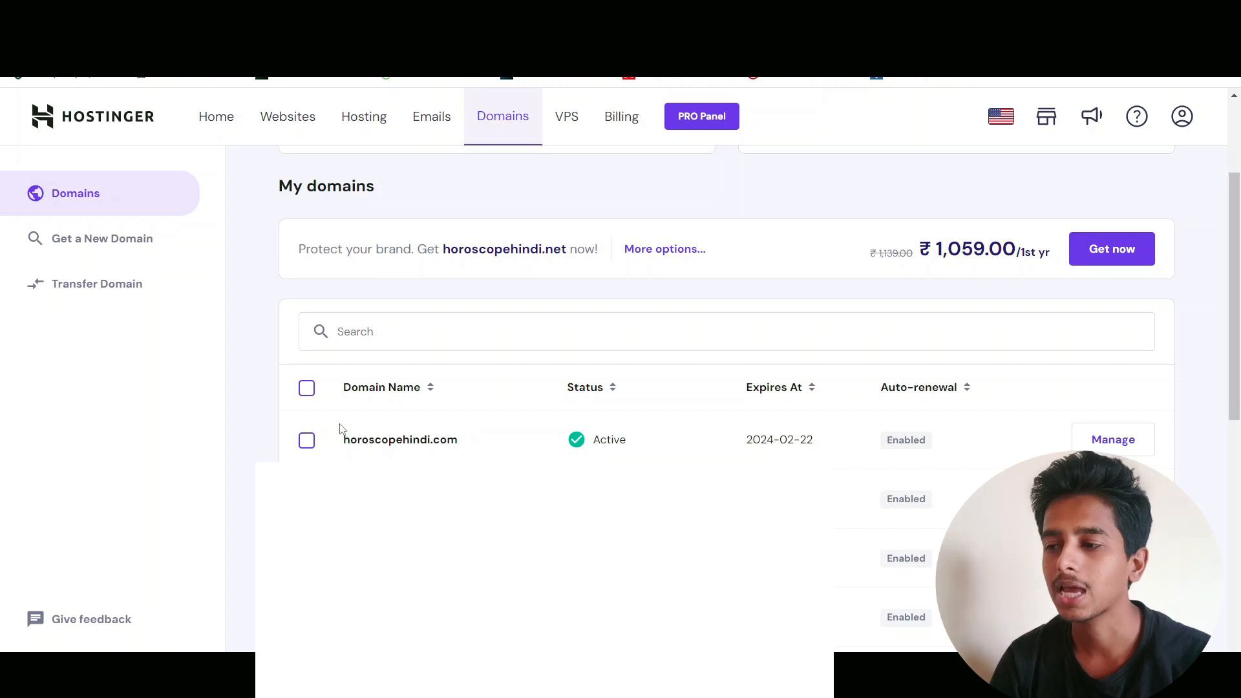
pyautogui.doubleClick(388, 440)
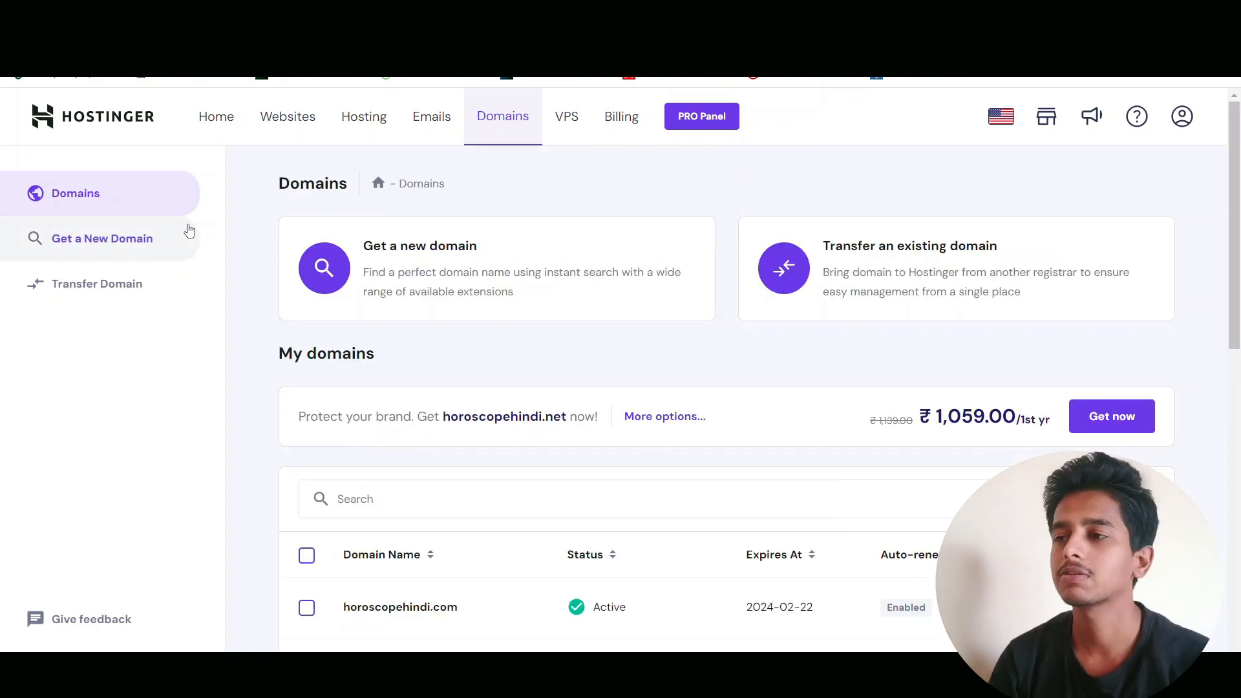
# - From Home, manage Premium Web Hosting and choose + Add Website from its website list
pyautogui.click(211, 134)
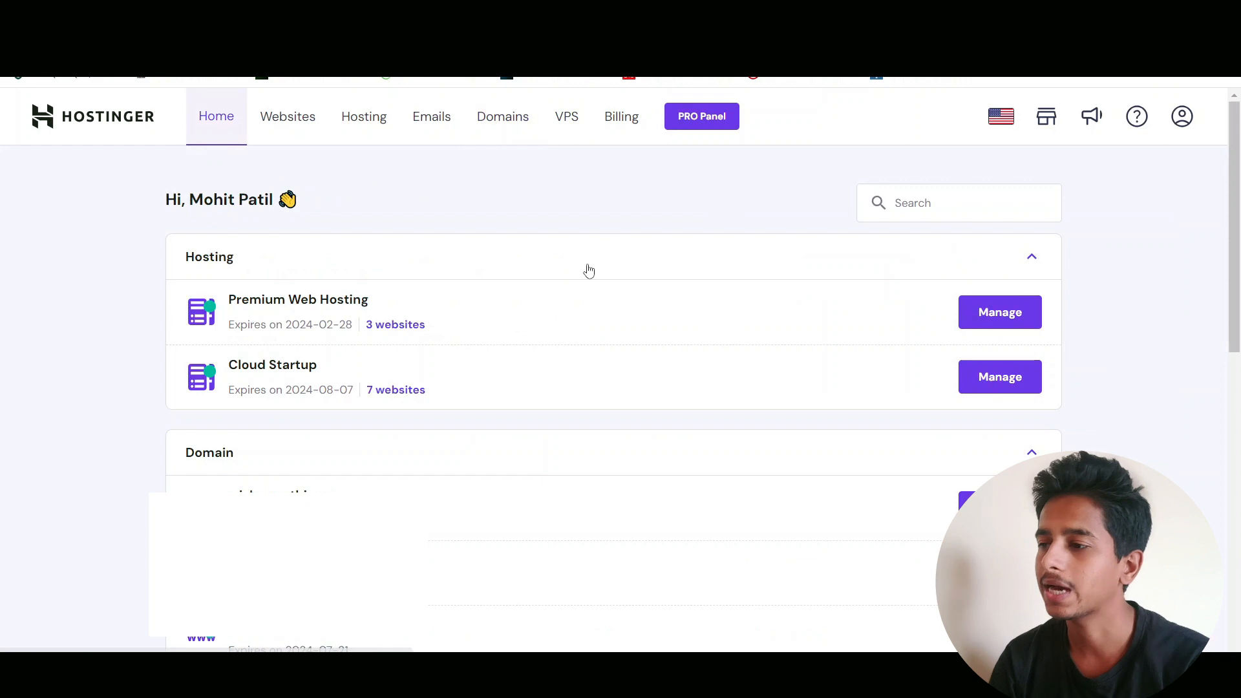
pyautogui.click(1009, 305)
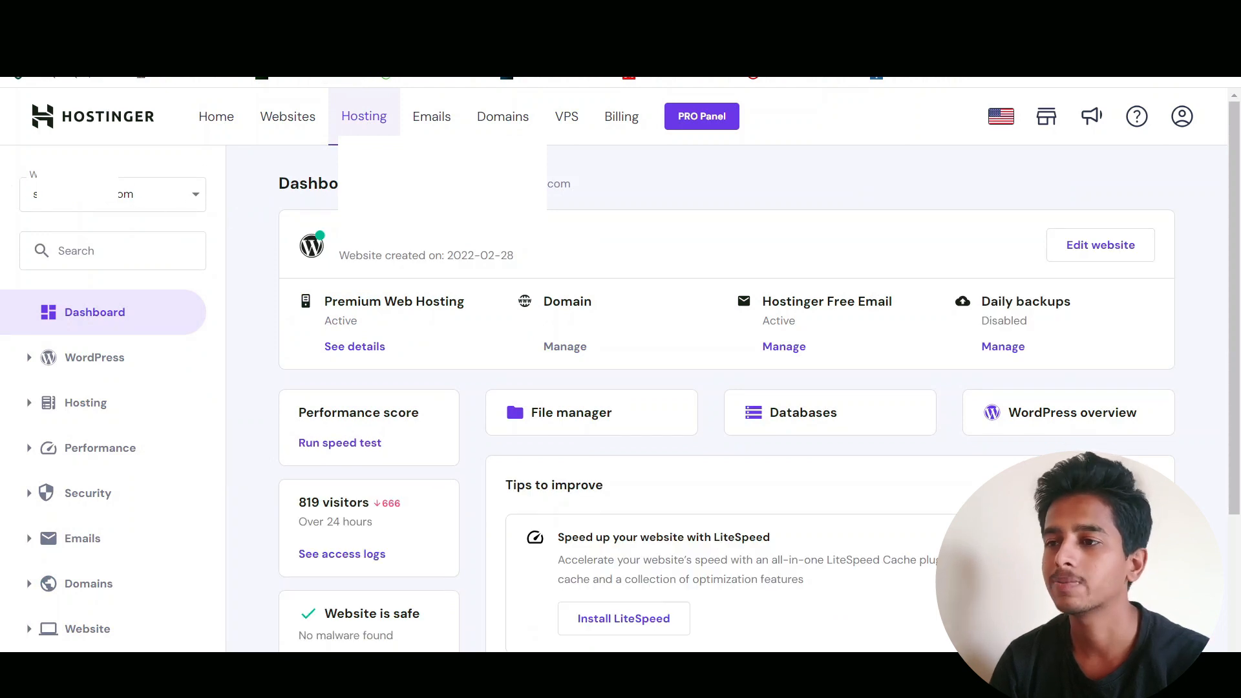
pyautogui.click(196, 193)
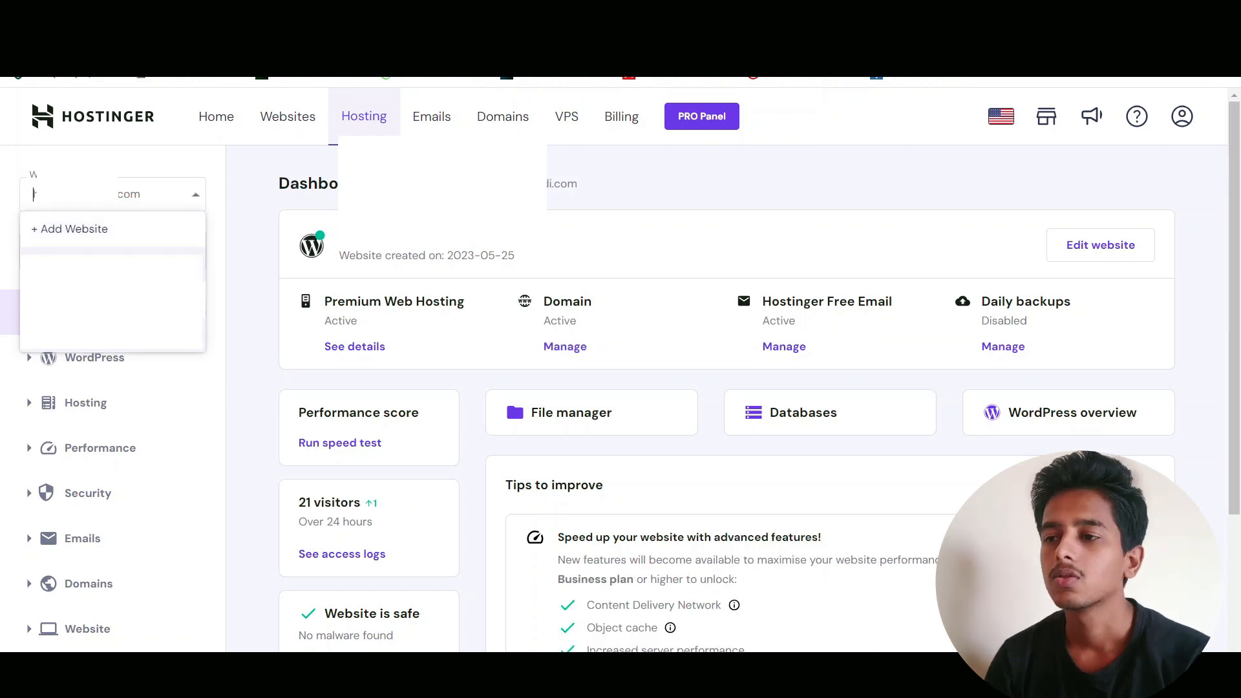
pyautogui.click(140, 238)
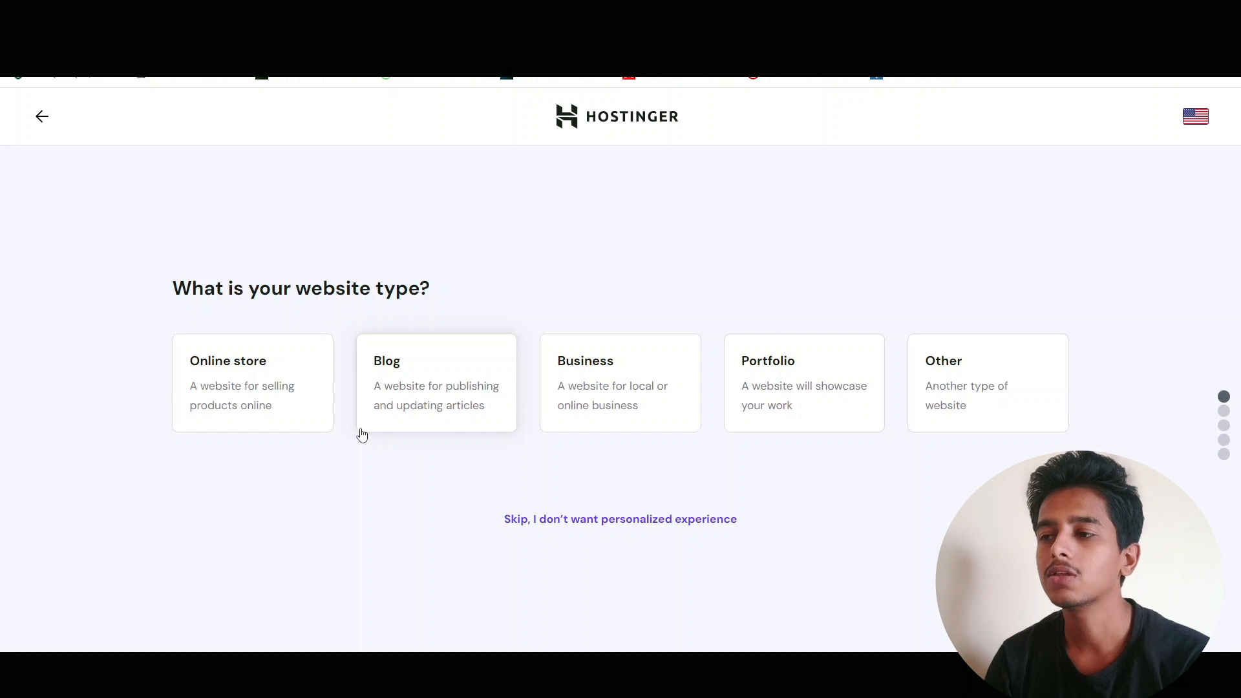
# - Pick Blog as the website type and choose to create a new website
pyautogui.click(409, 420)
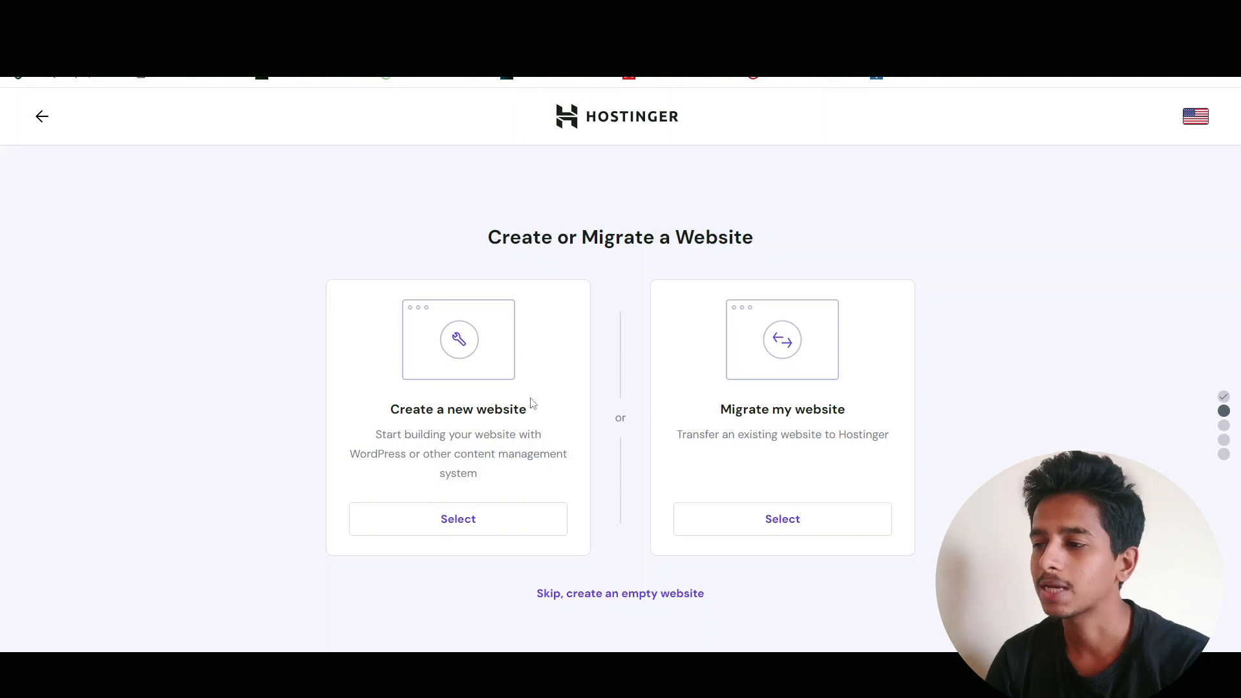
pyautogui.click(400, 524)
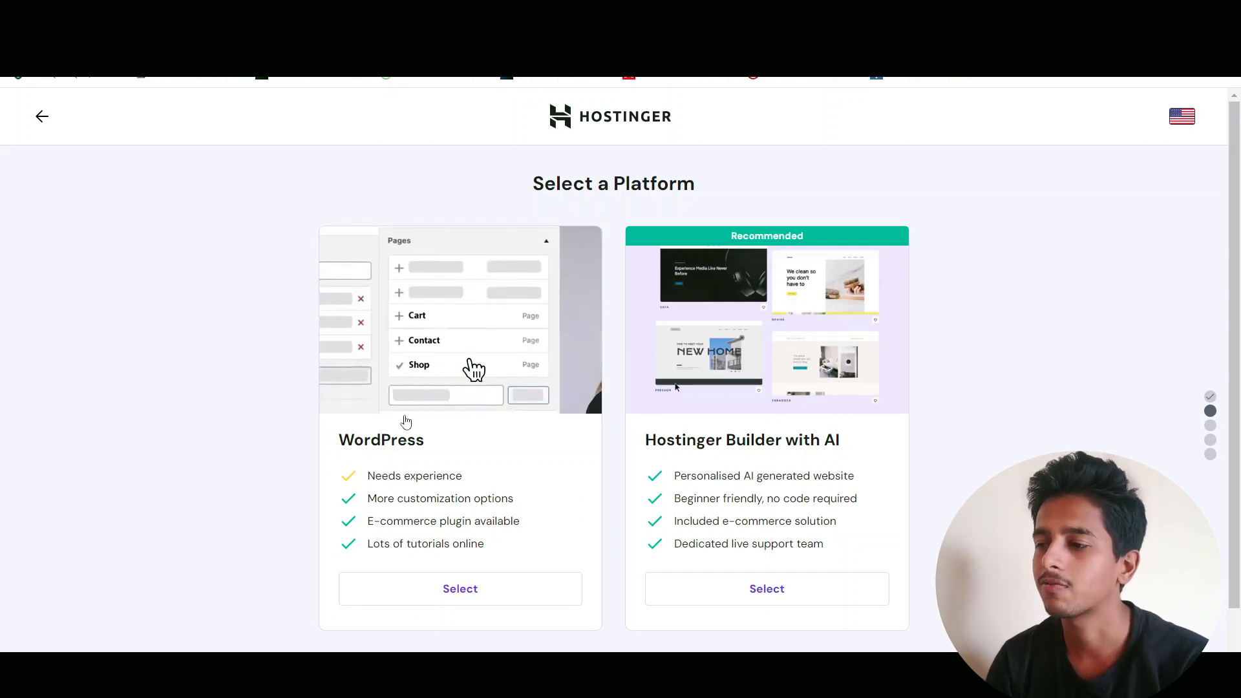
# - Choose WordPress and enter an administrator password that satisfies every requirement
pyautogui.click(443, 589)
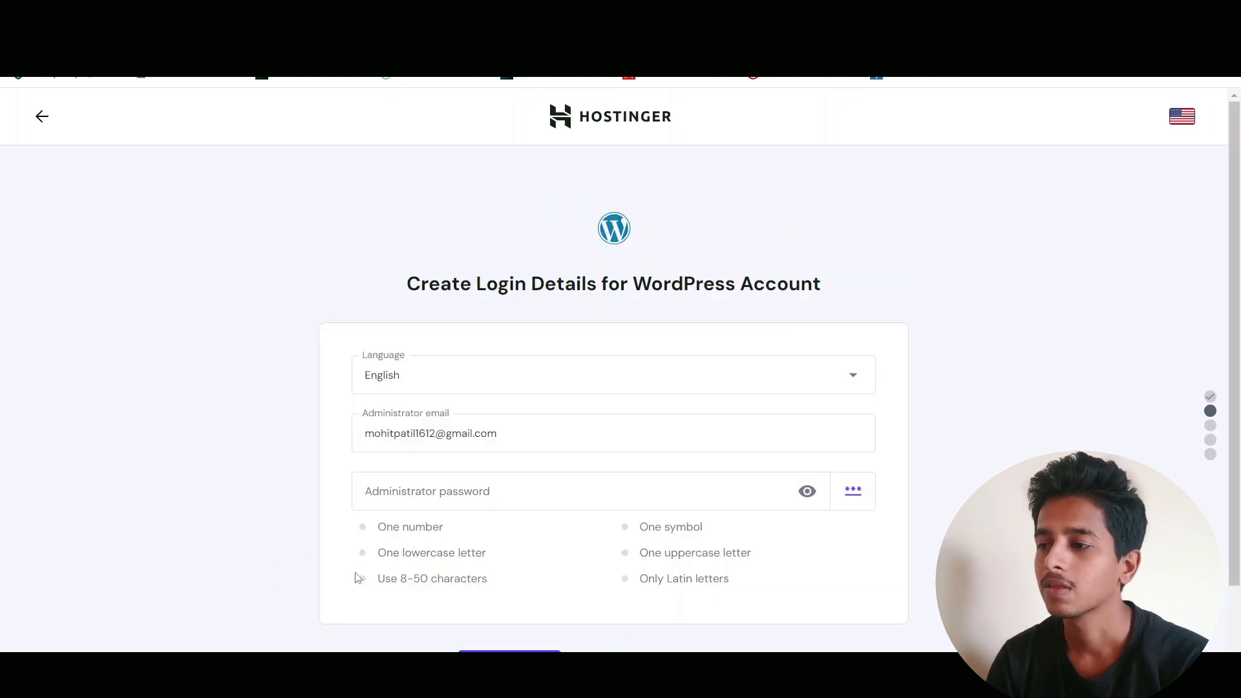
pyautogui.scroll(-2, 242, 521)
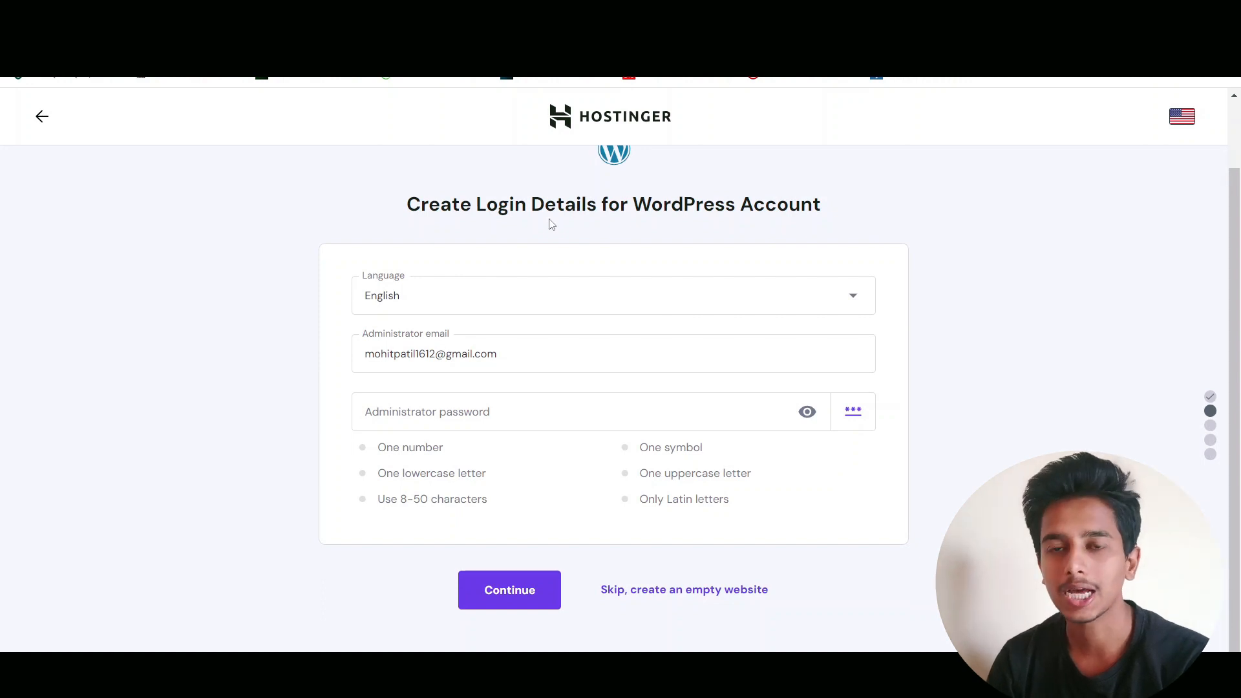
pyautogui.click(427, 399)
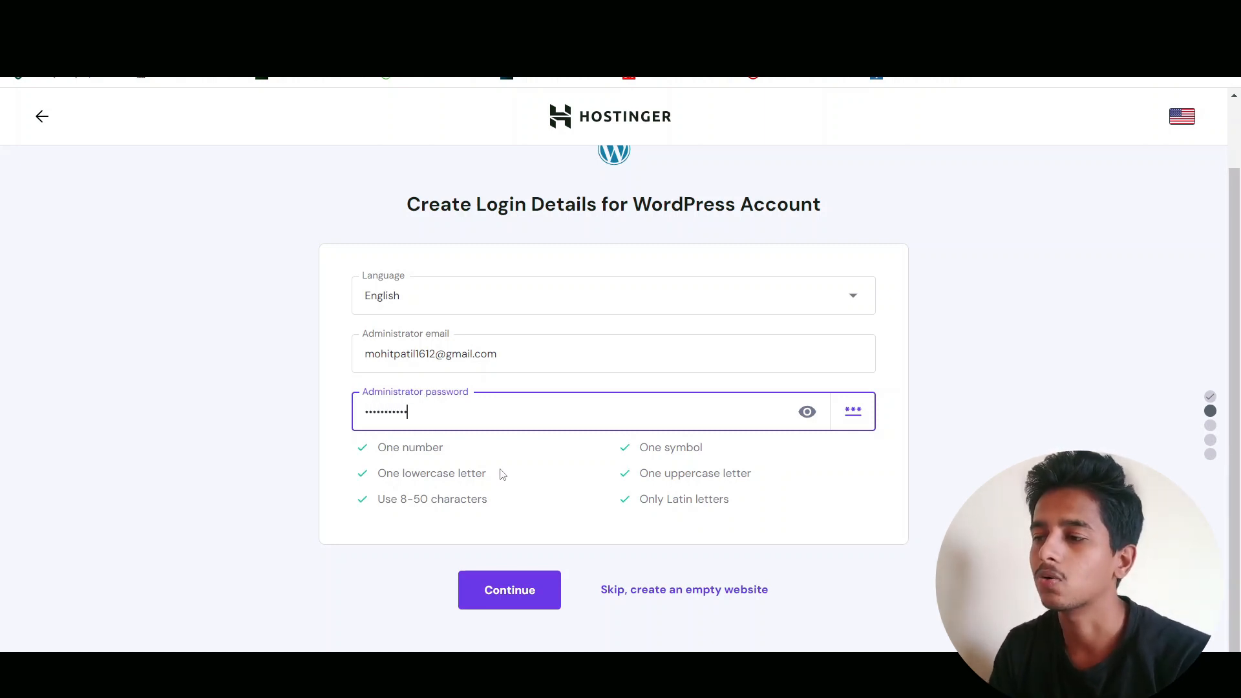
pyautogui.click(499, 475)
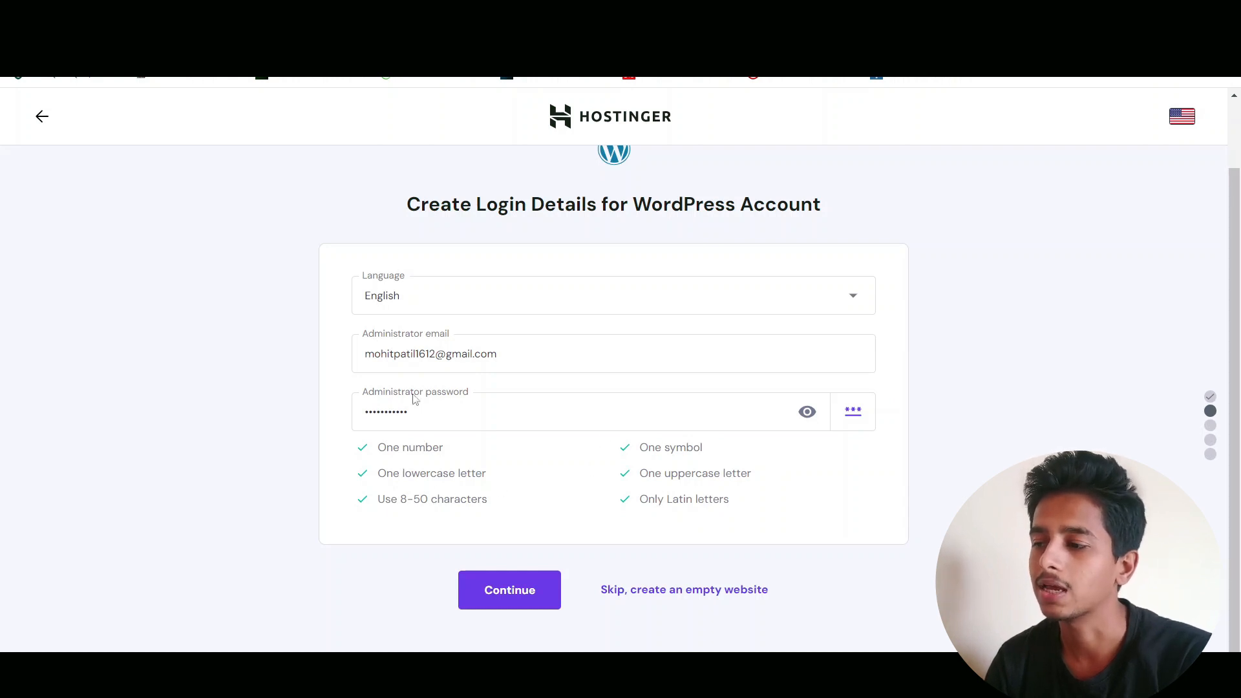
# - Submit the WordPress login details and skip installing the suggested plugins
pyautogui.click(510, 590)
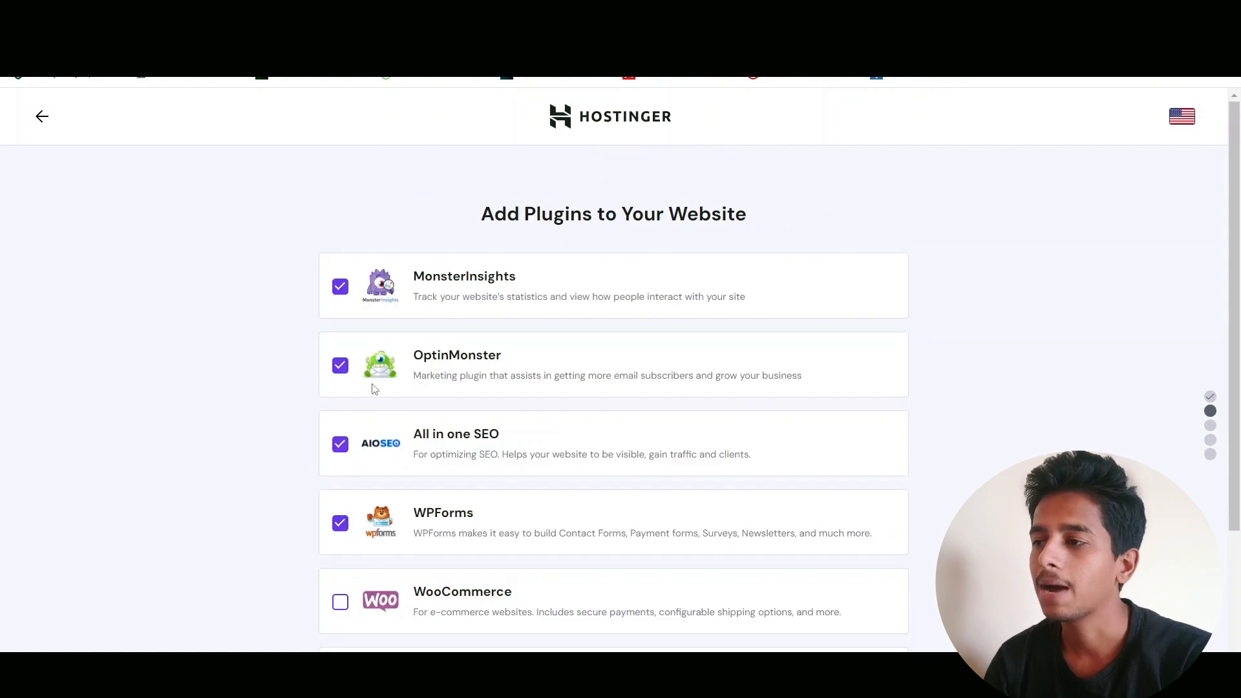
pyautogui.scroll(-1, 373, 388)
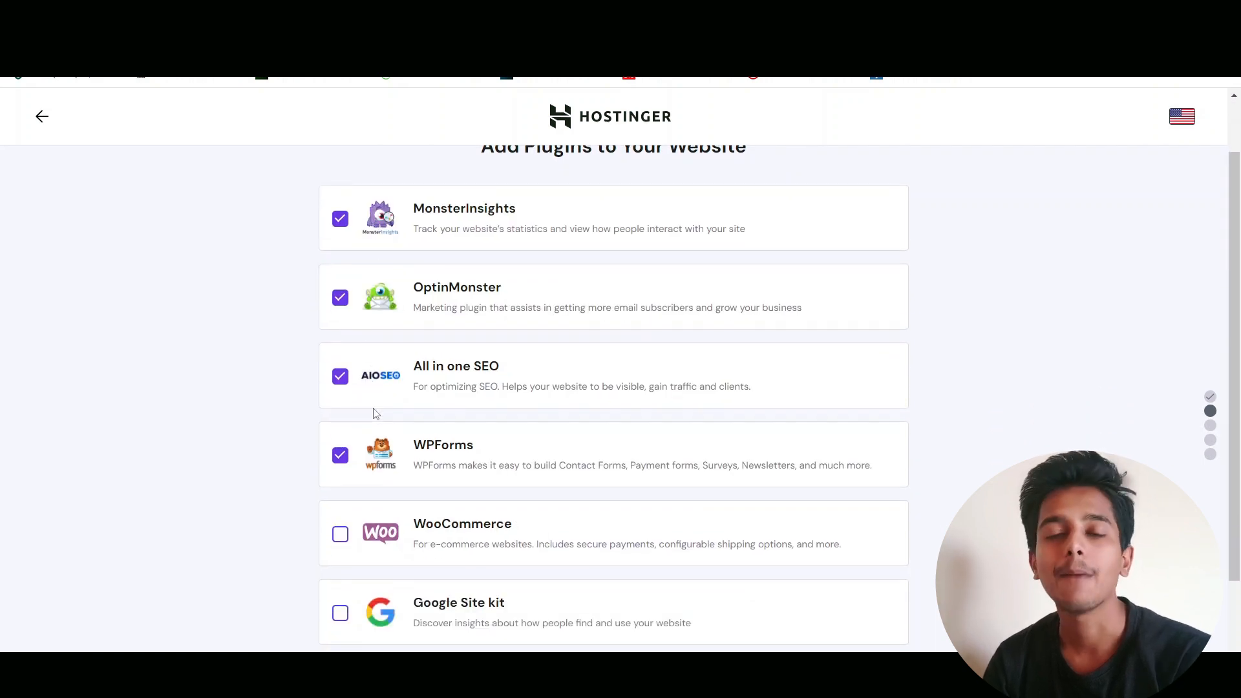
pyautogui.scroll(-2, 375, 414)
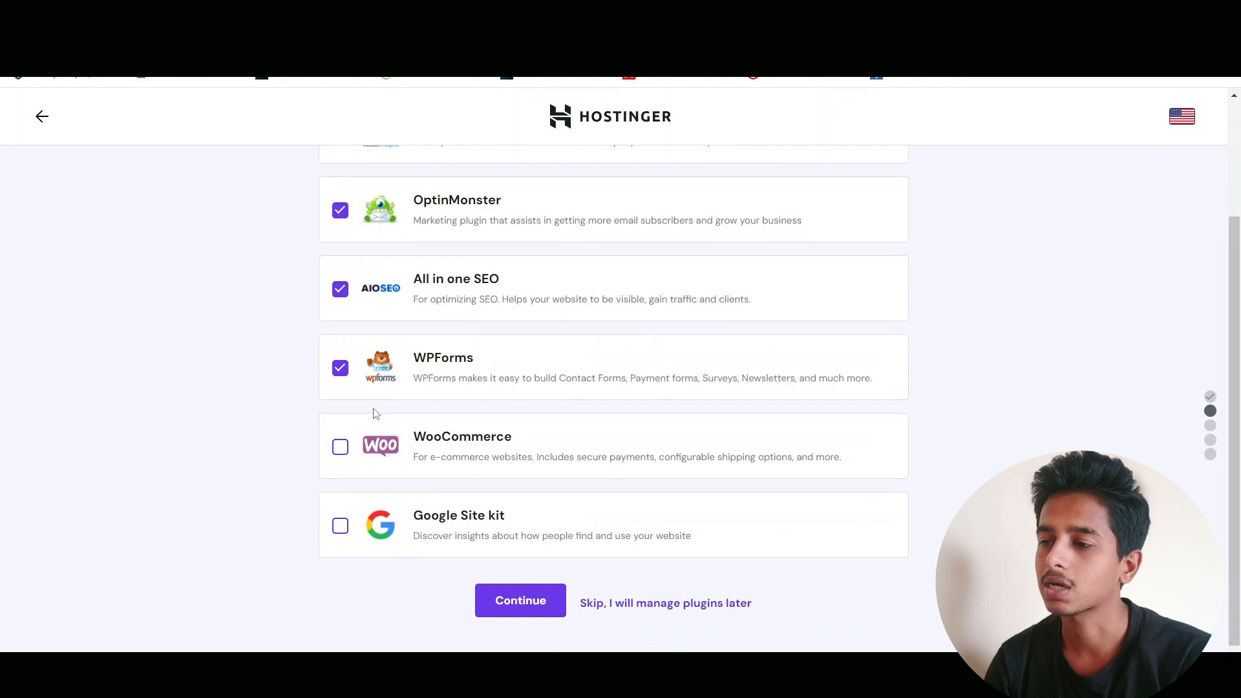
pyautogui.scroll(-1, 423, 382)
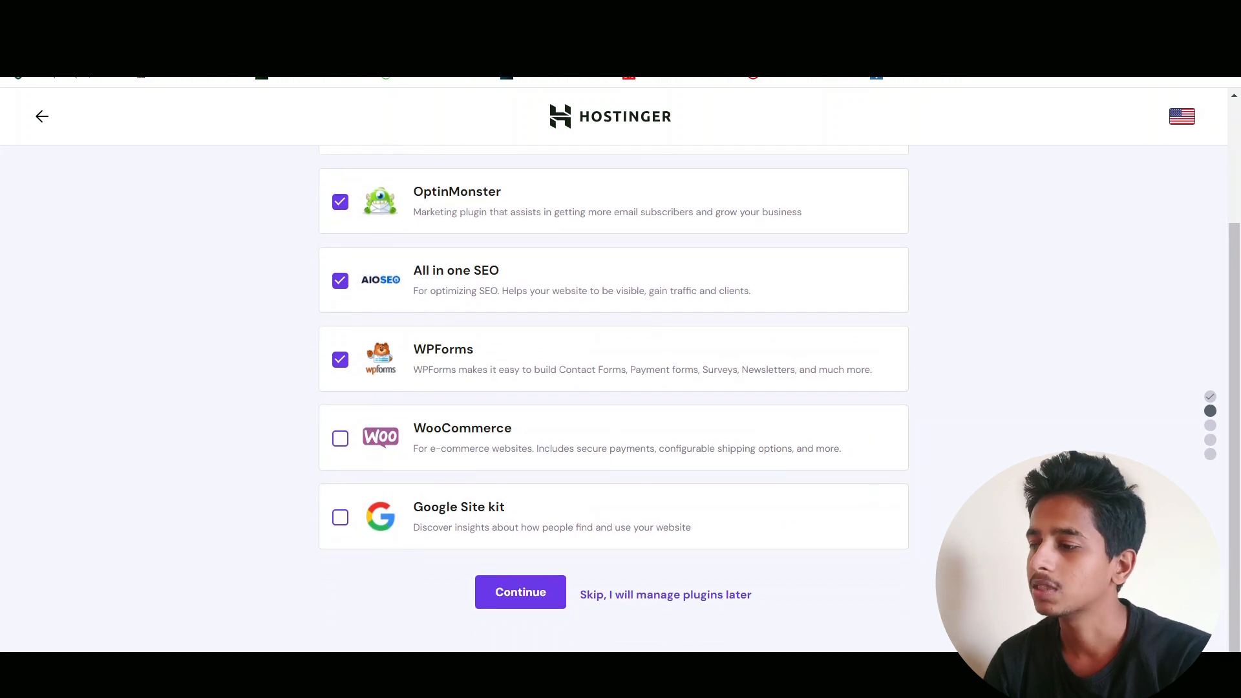
pyautogui.click(696, 599)
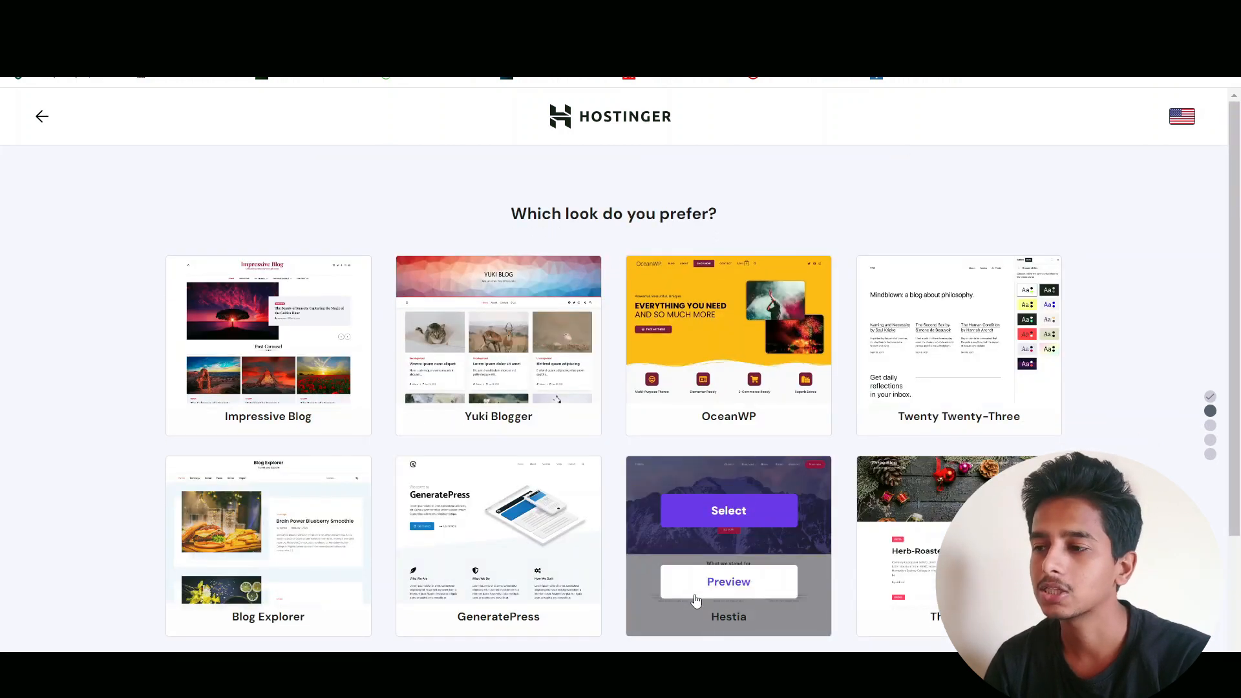
# - Load more templates and browse designs like Storefront, Slick Blog and Twenty Twenty-One
pyautogui.scroll(-1, 18, 566)
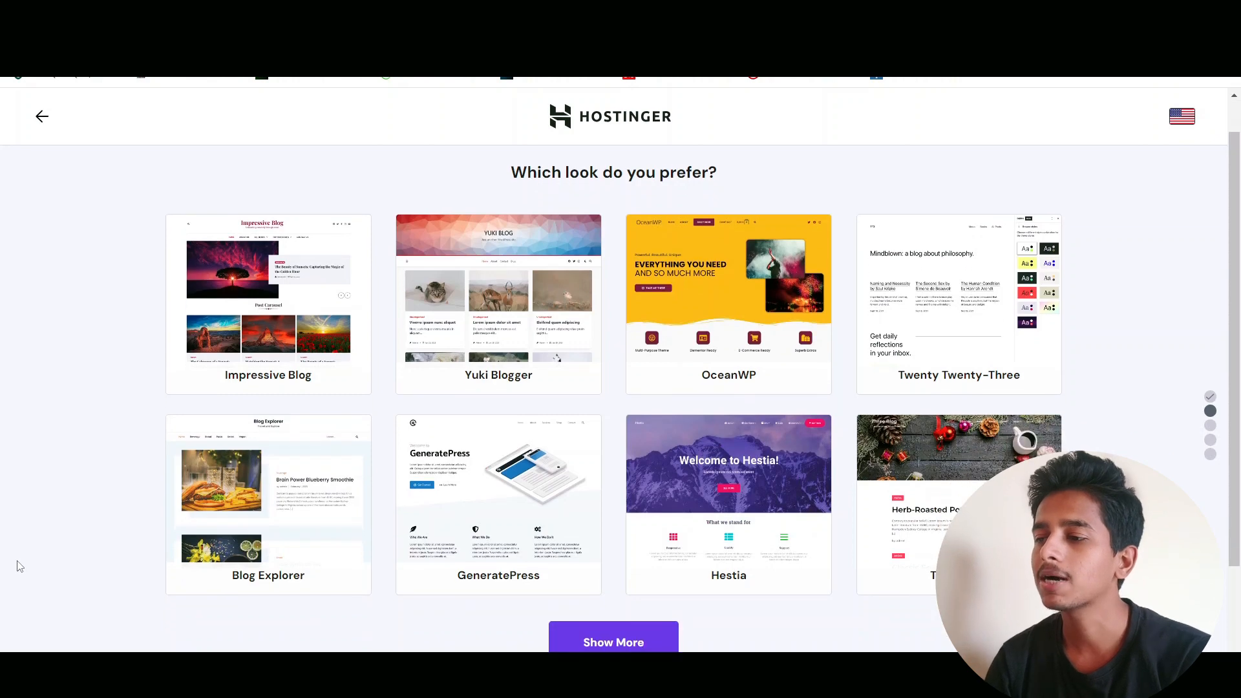
pyautogui.scroll(1, 681, 296)
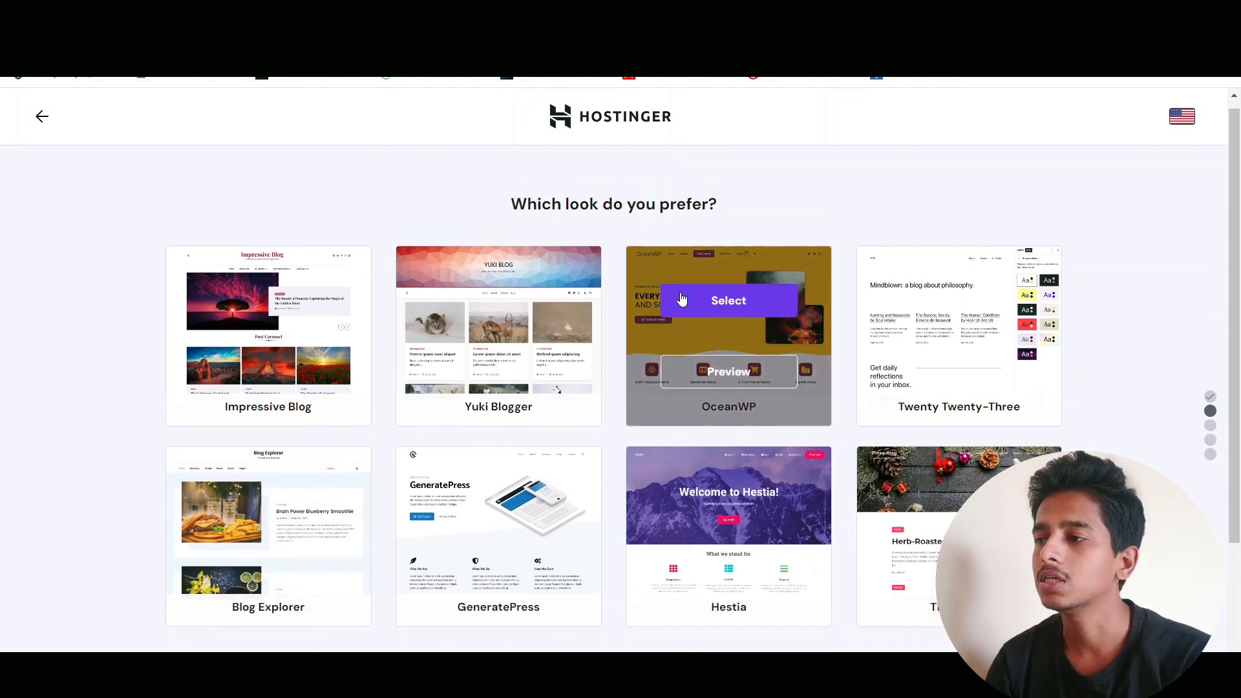
pyautogui.scroll(-2, 681, 299)
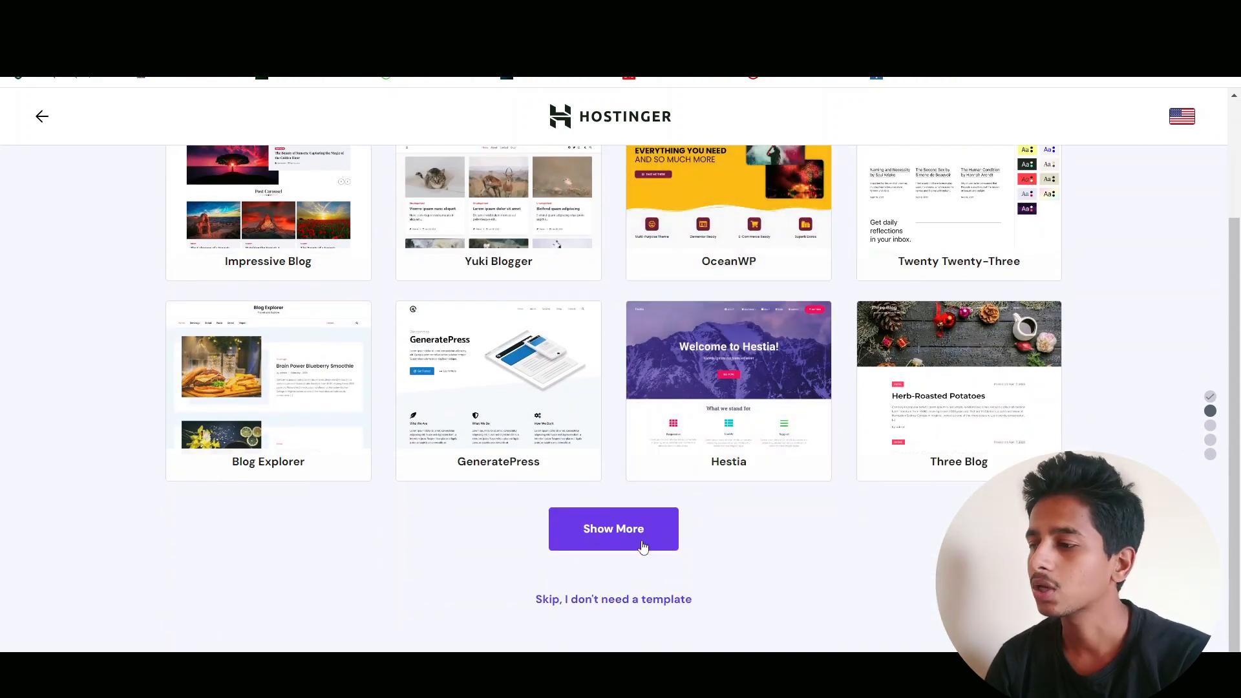
pyautogui.click(641, 535)
pyautogui.scroll(-2, 641, 546)
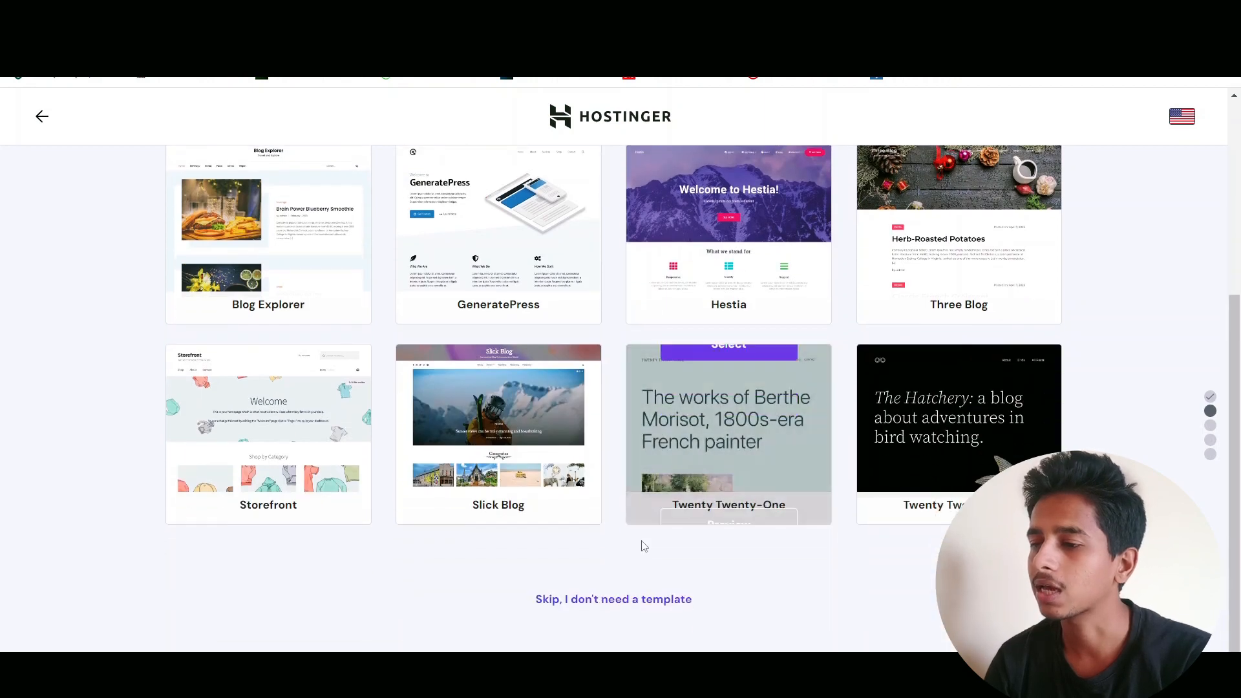
pyautogui.scroll(4, 643, 546)
pyautogui.scroll(1, 647, 562)
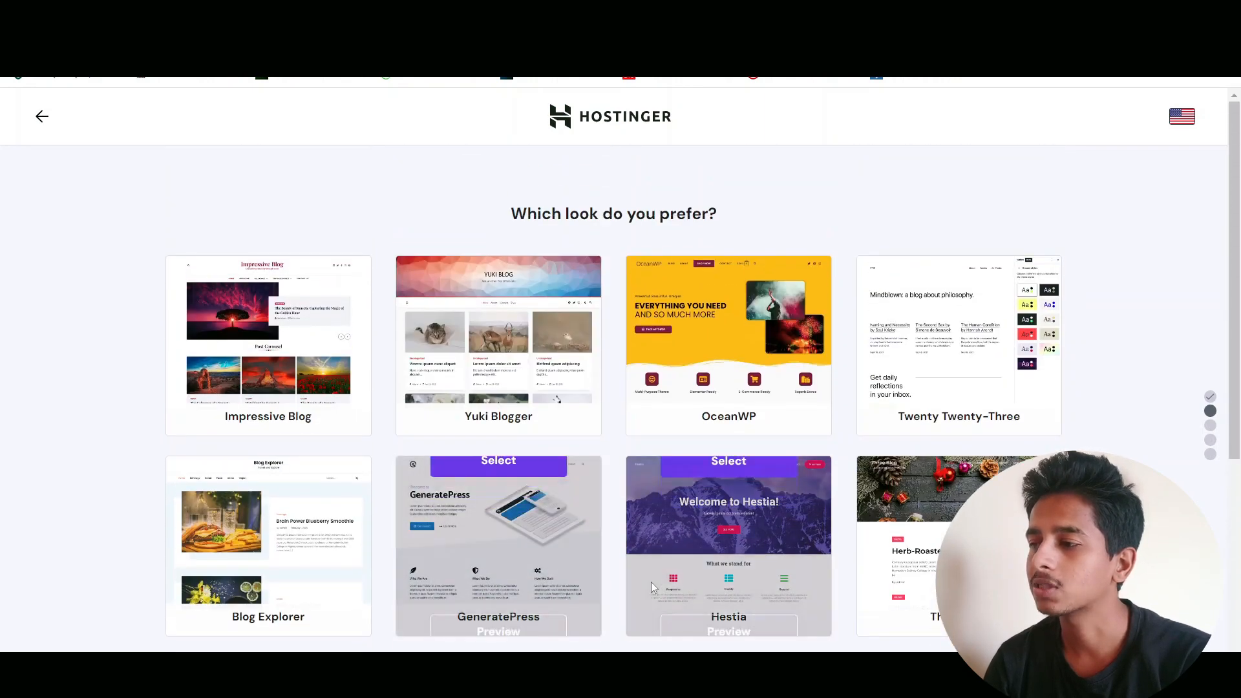
pyautogui.scroll(-1, 651, 581)
pyautogui.scroll(-1, 650, 582)
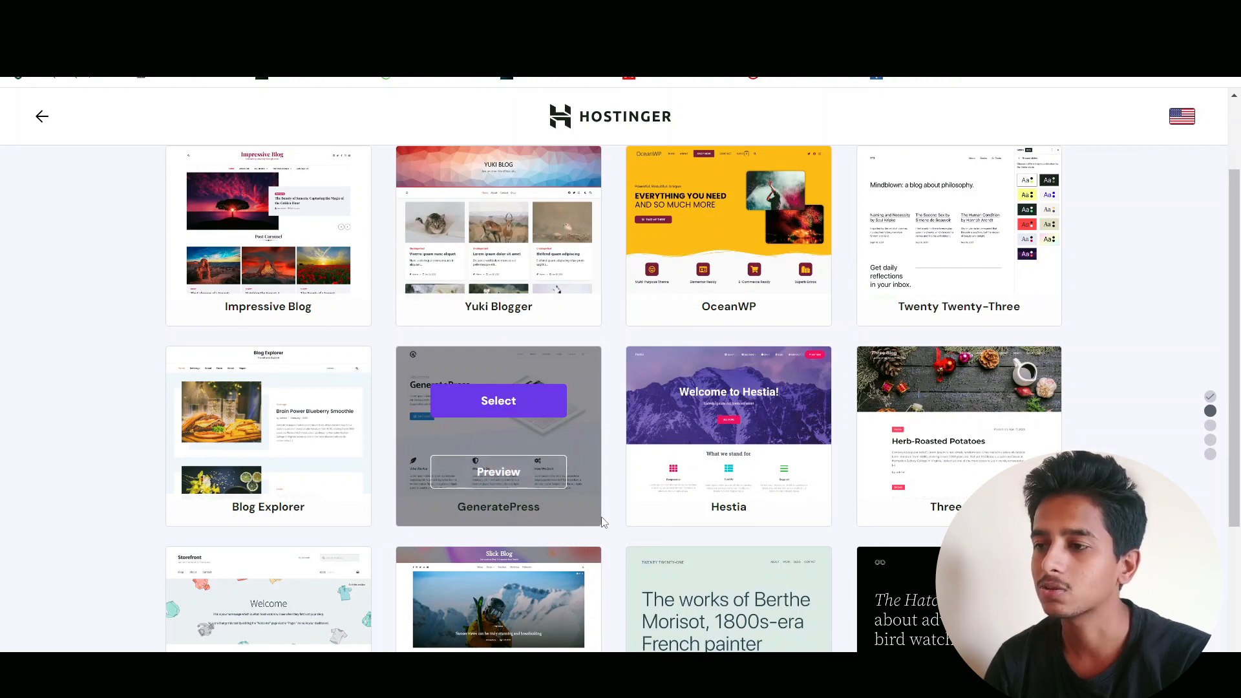
pyautogui.scroll(-2, 674, 588)
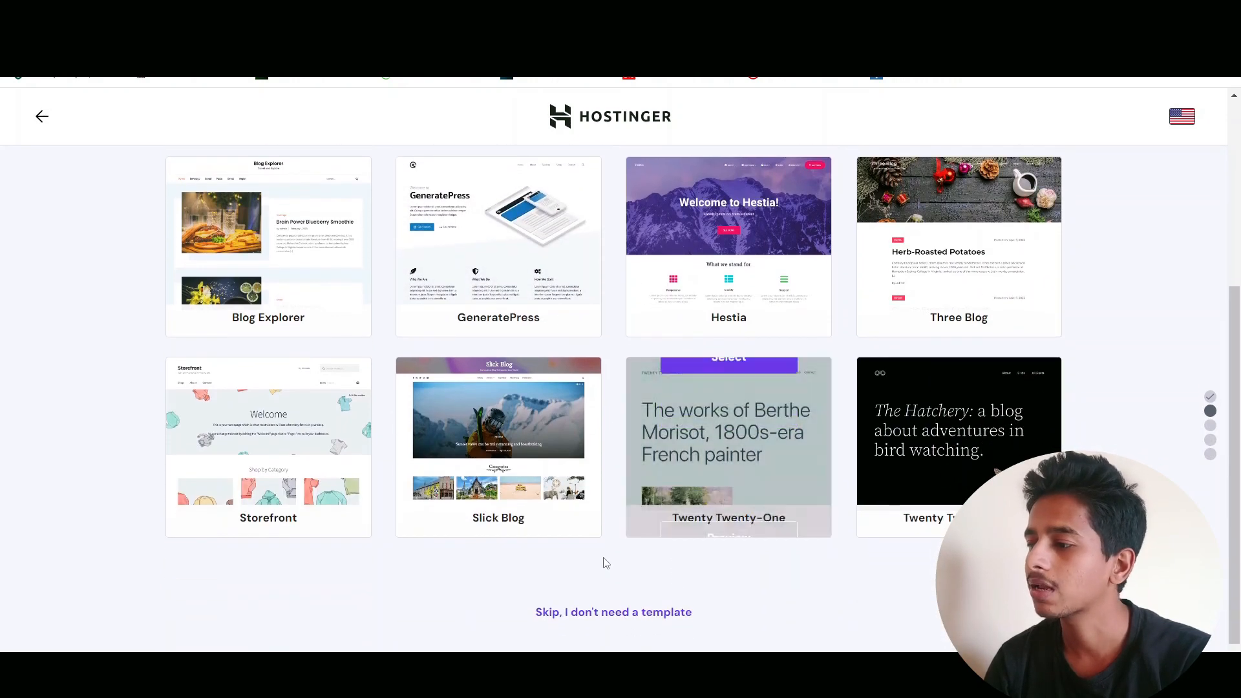
pyautogui.scroll(2, 615, 571)
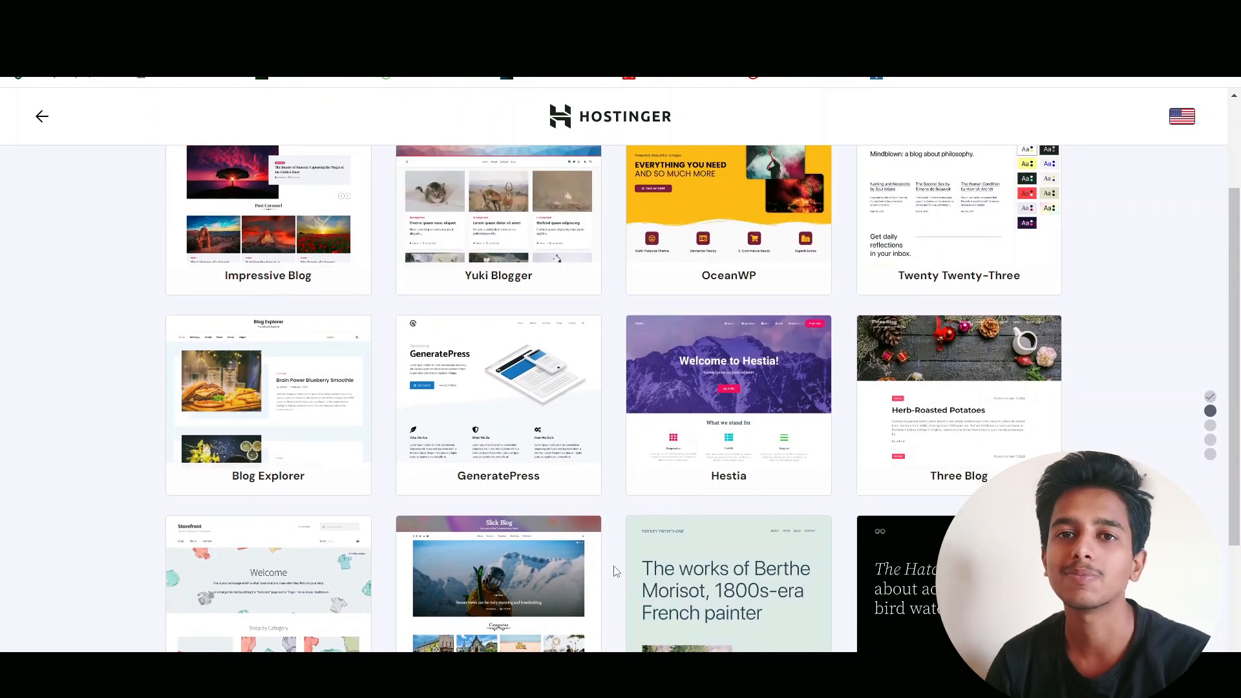
pyautogui.scroll(-3, 615, 572)
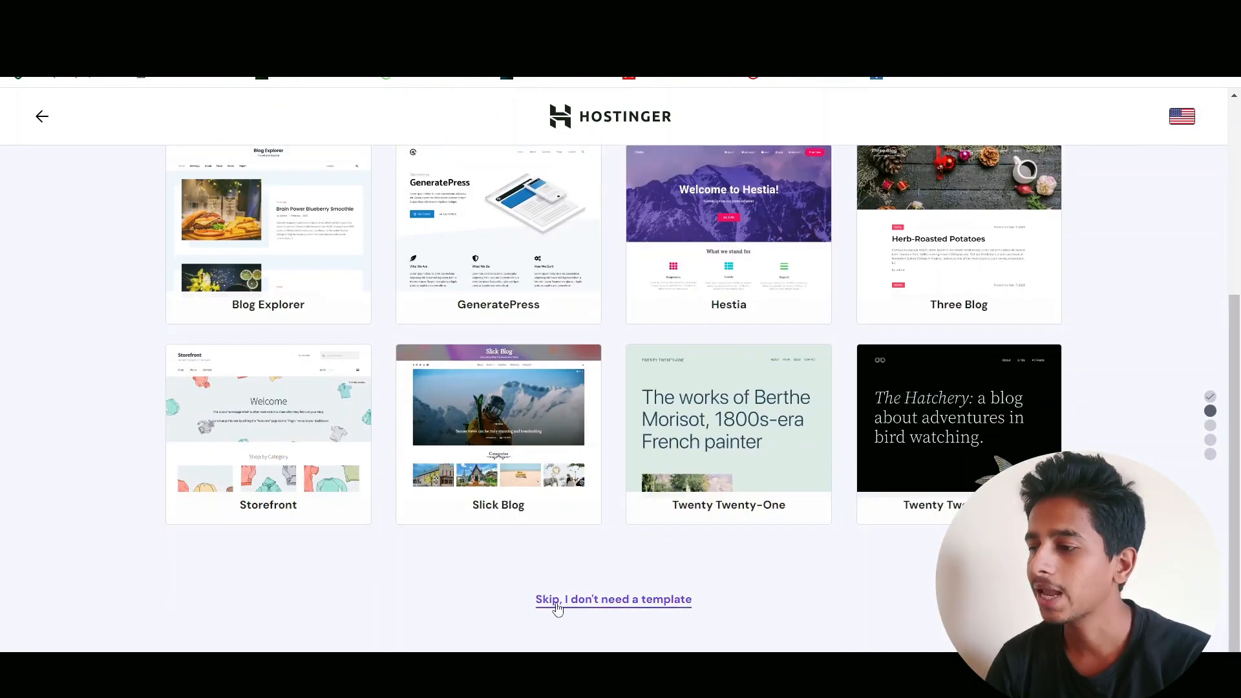
# - Skip the template picker, then skip the AI content step, choosing to write content later
pyautogui.click(586, 600)
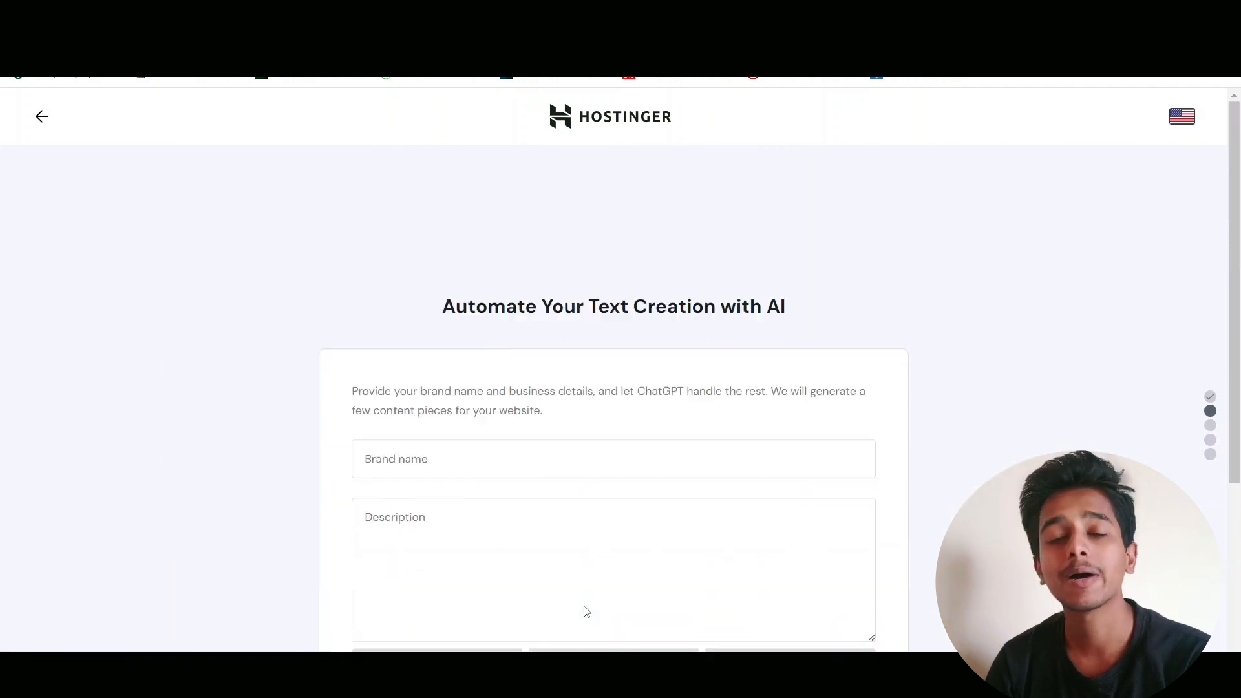
pyautogui.scroll(-1, 585, 611)
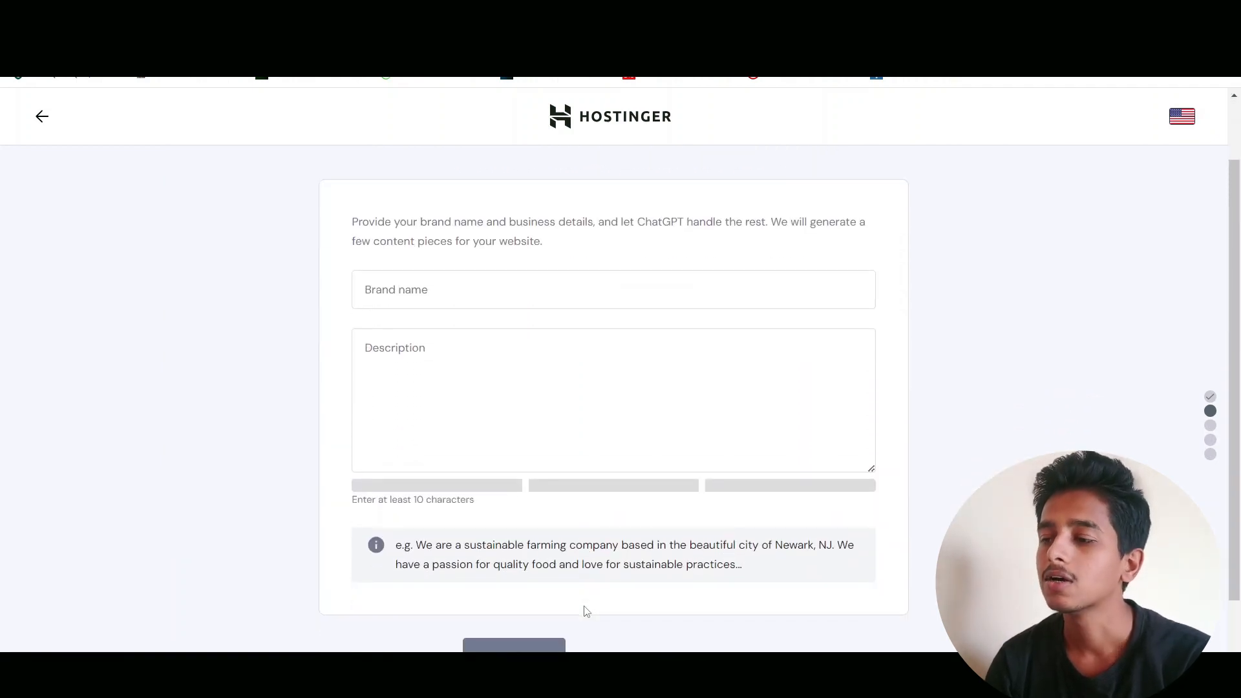
pyautogui.scroll(1, 586, 610)
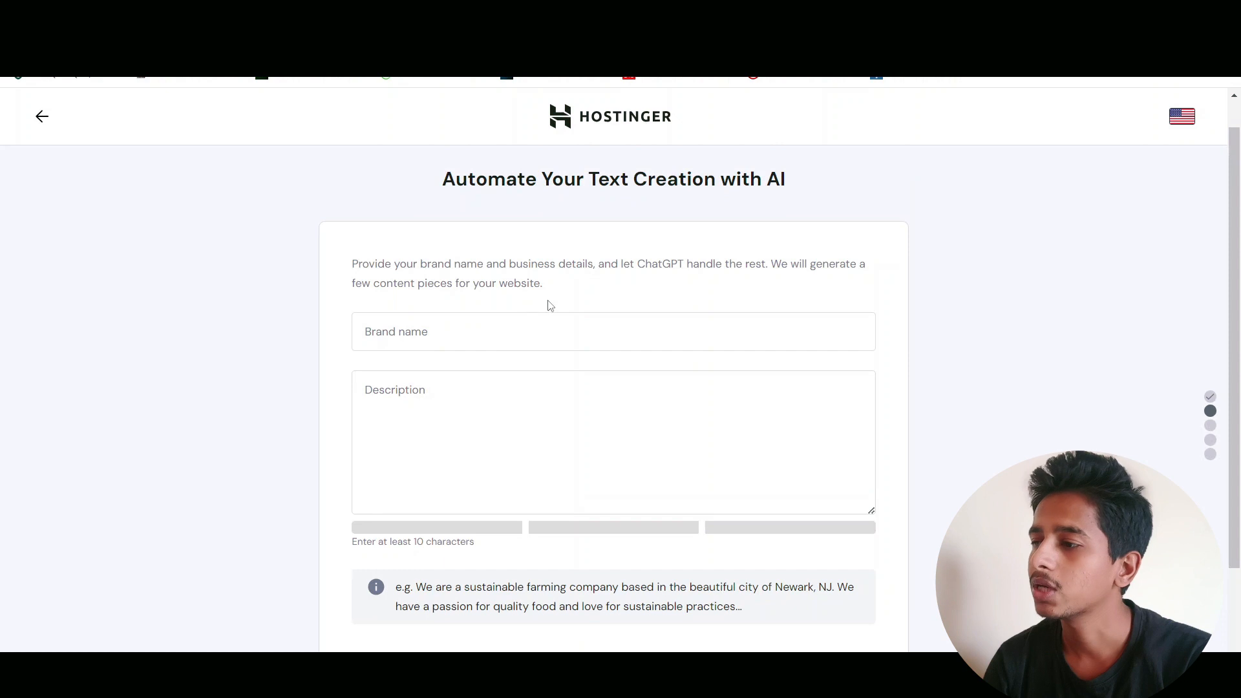
pyautogui.scroll(-1, 491, 369)
pyautogui.scroll(1, 490, 372)
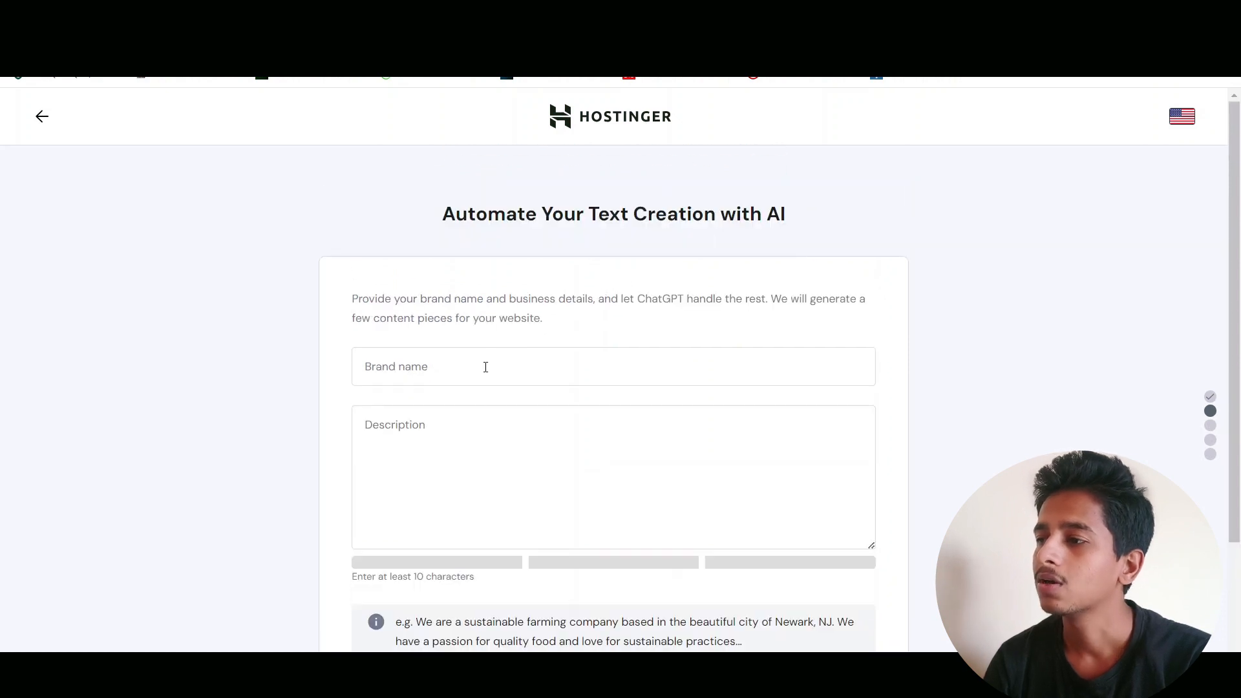
pyautogui.scroll(-2, 494, 394)
pyautogui.scroll(2, 493, 390)
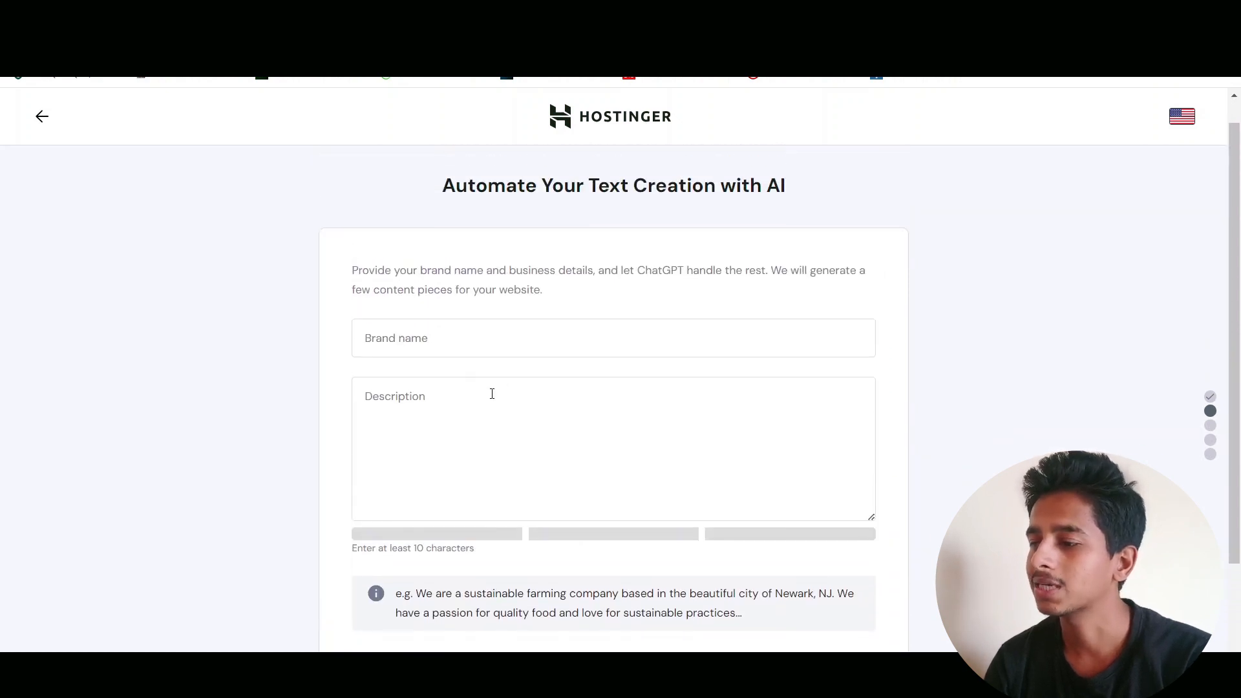
pyautogui.scroll(-2, 735, 322)
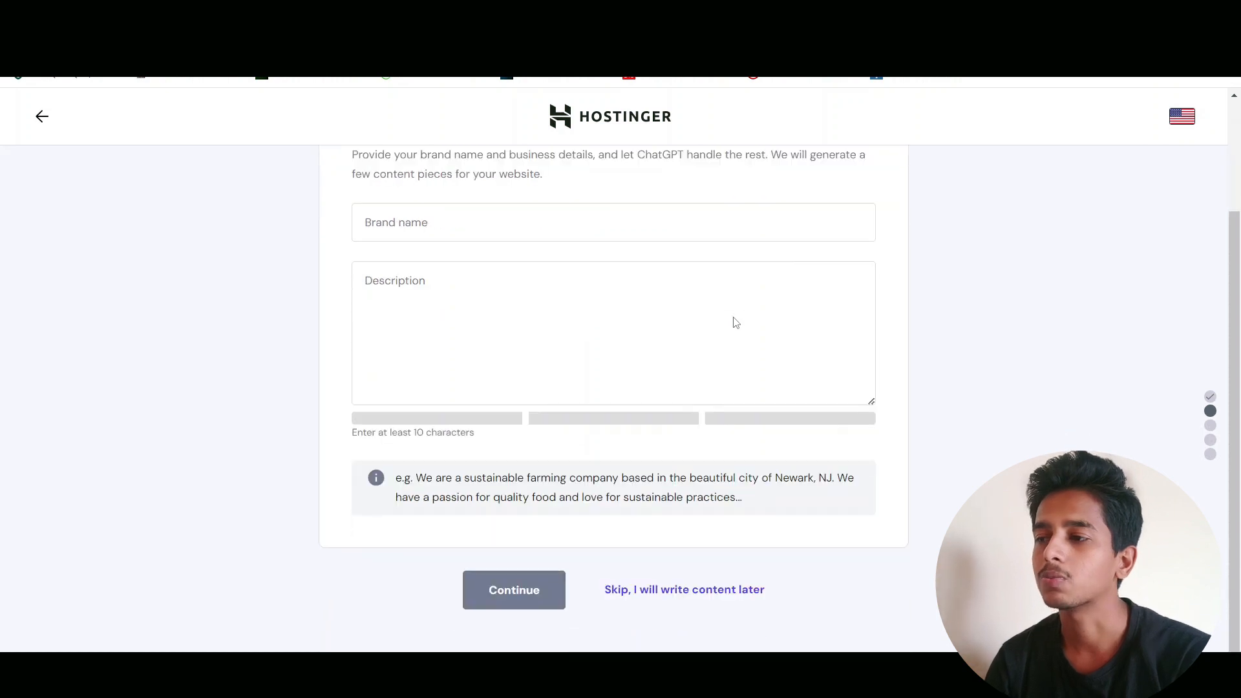
pyautogui.click(650, 589)
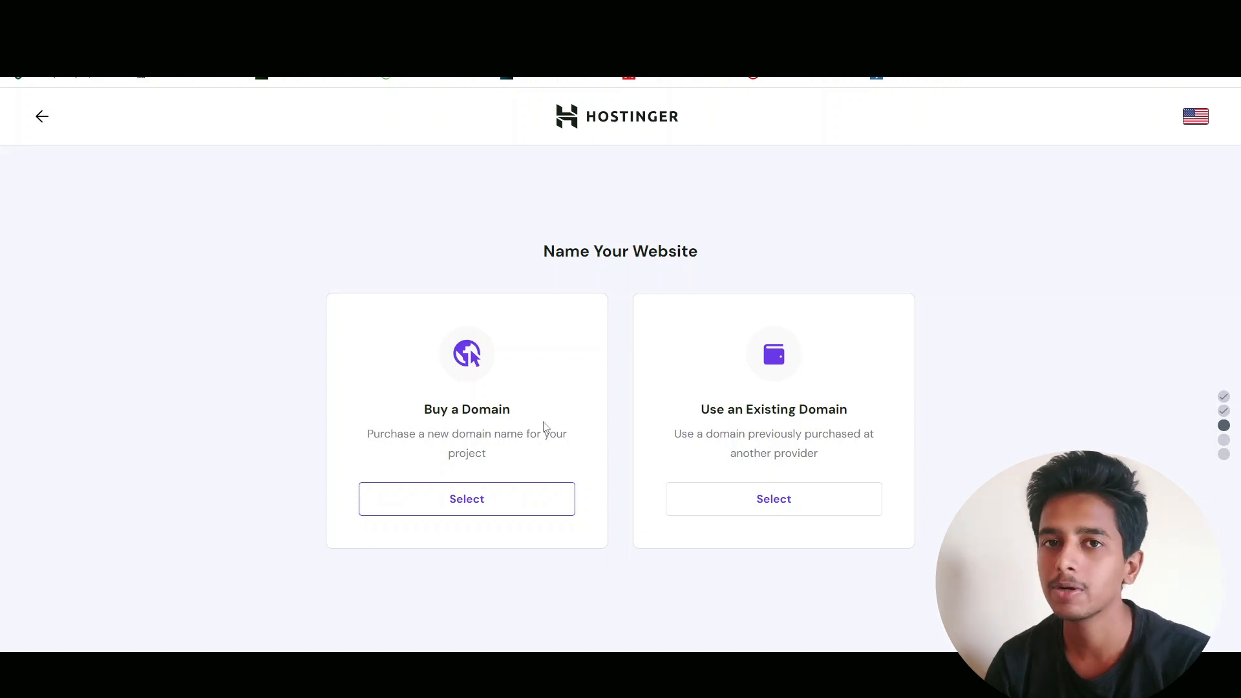
pyautogui.tripleClick(741, 393)
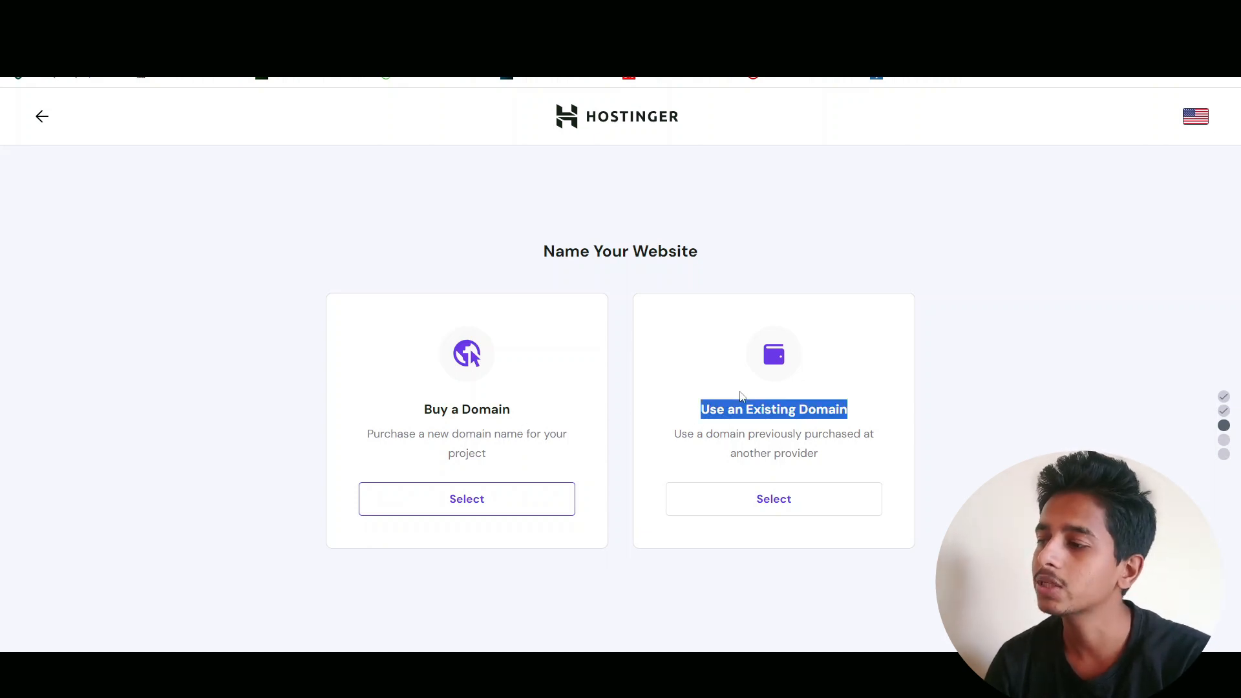
pyautogui.click(754, 497)
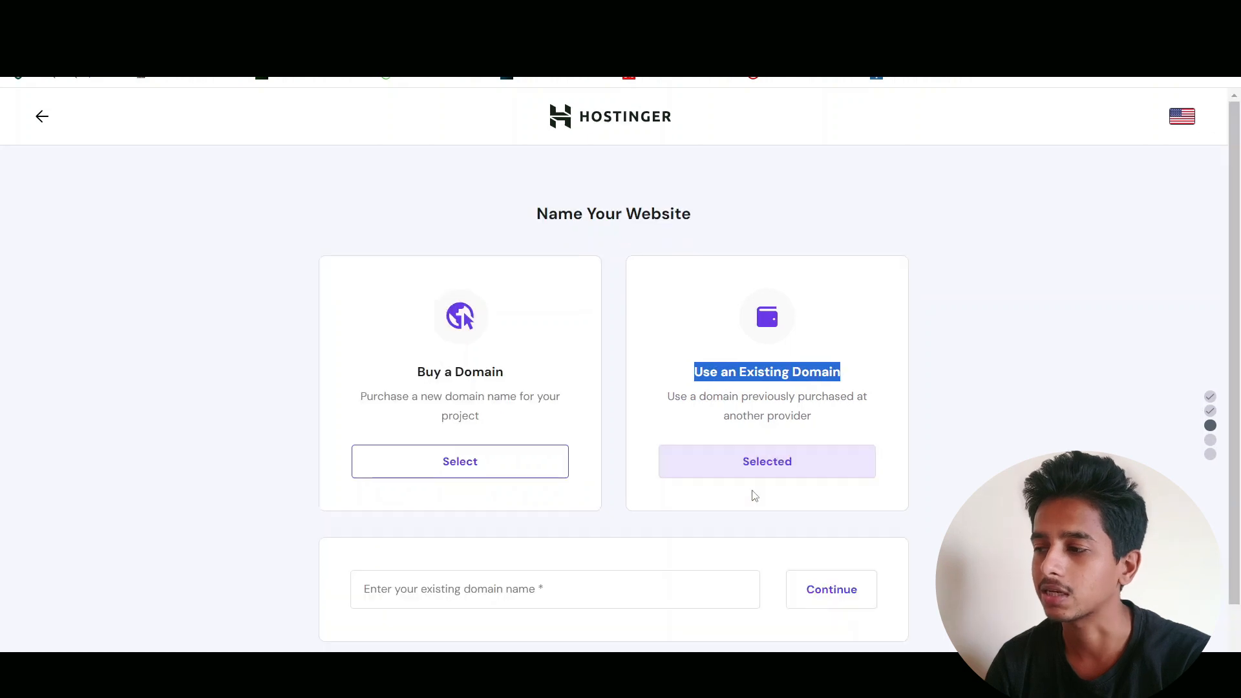
pyautogui.click(474, 546)
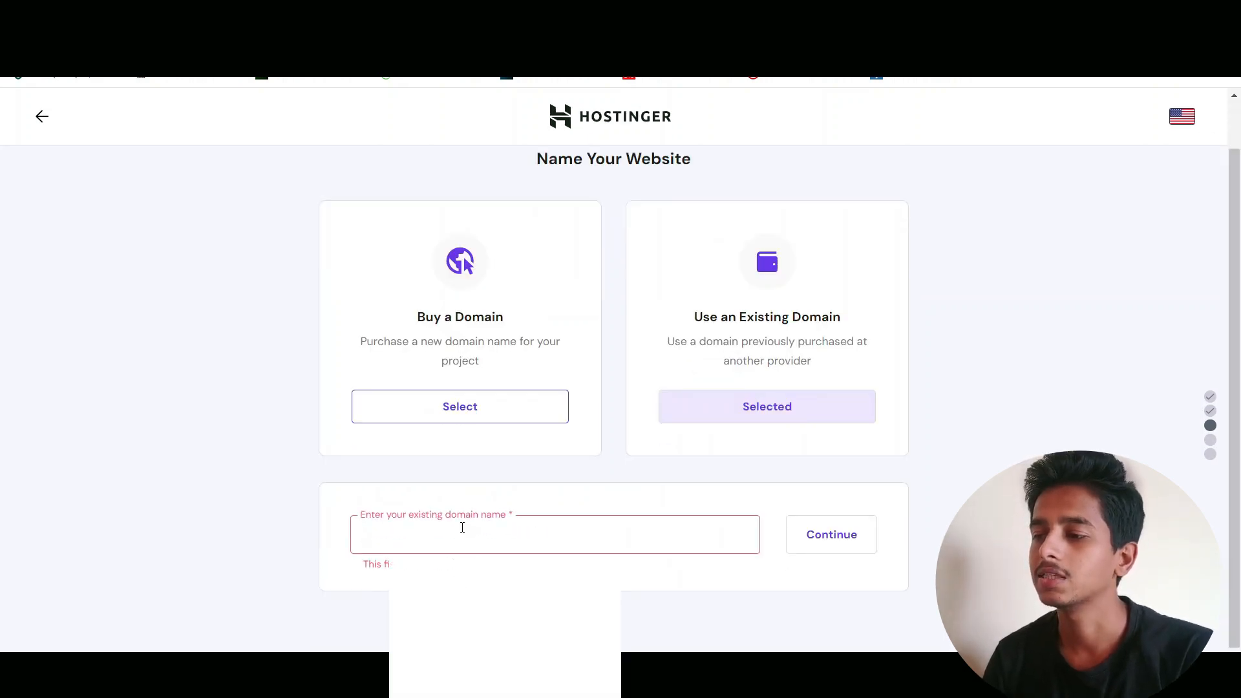
pyautogui.rightClick(462, 528)
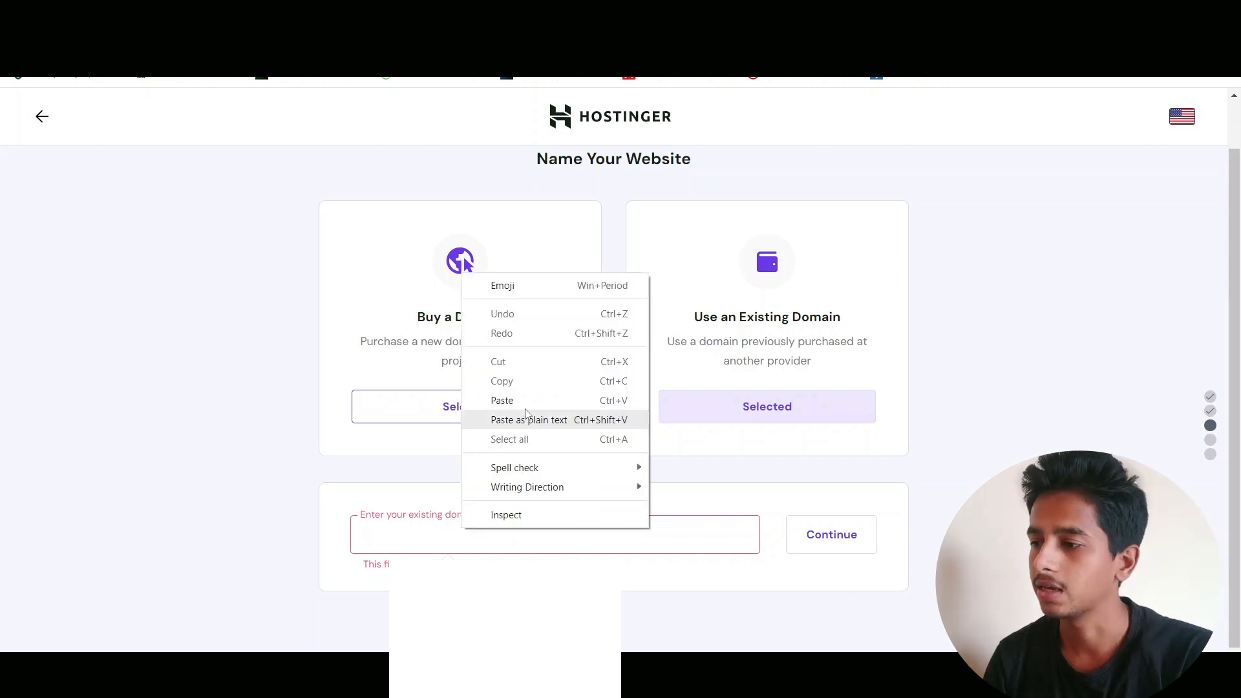
pyautogui.click(502, 401)
pyautogui.moveTo(404, 536); pyautogui.dragTo(239, 535)
pyautogui.press('BackSpace')
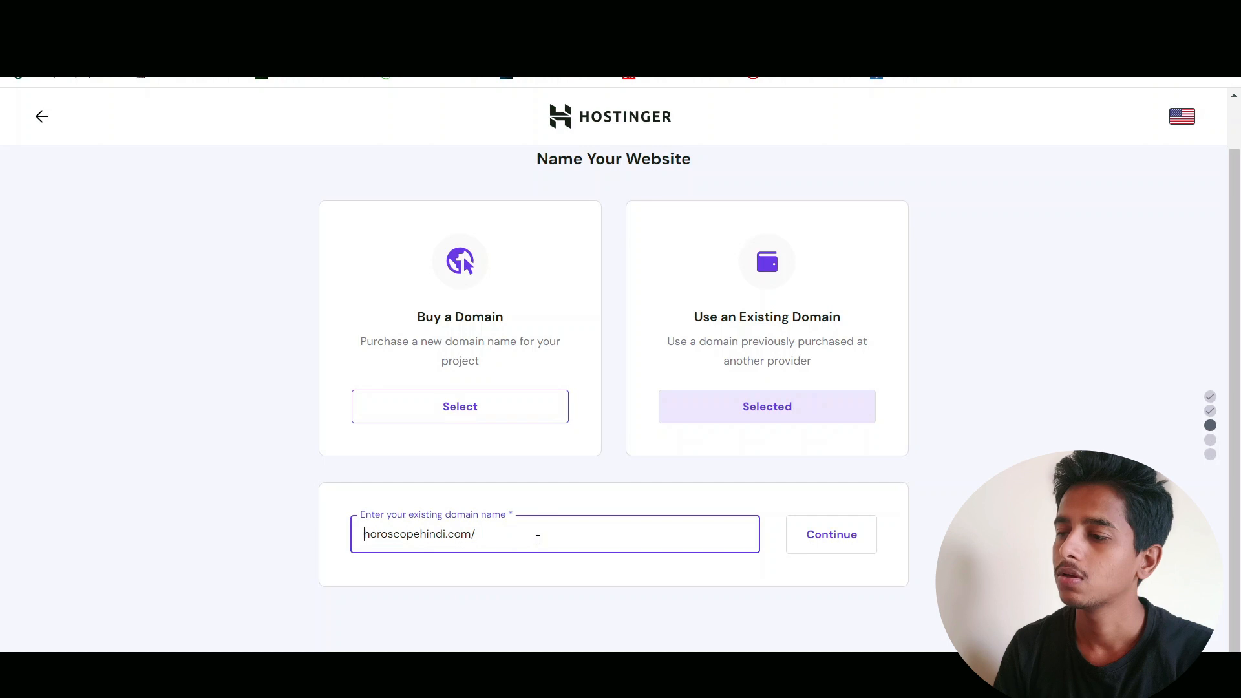
pyautogui.click(533, 588)
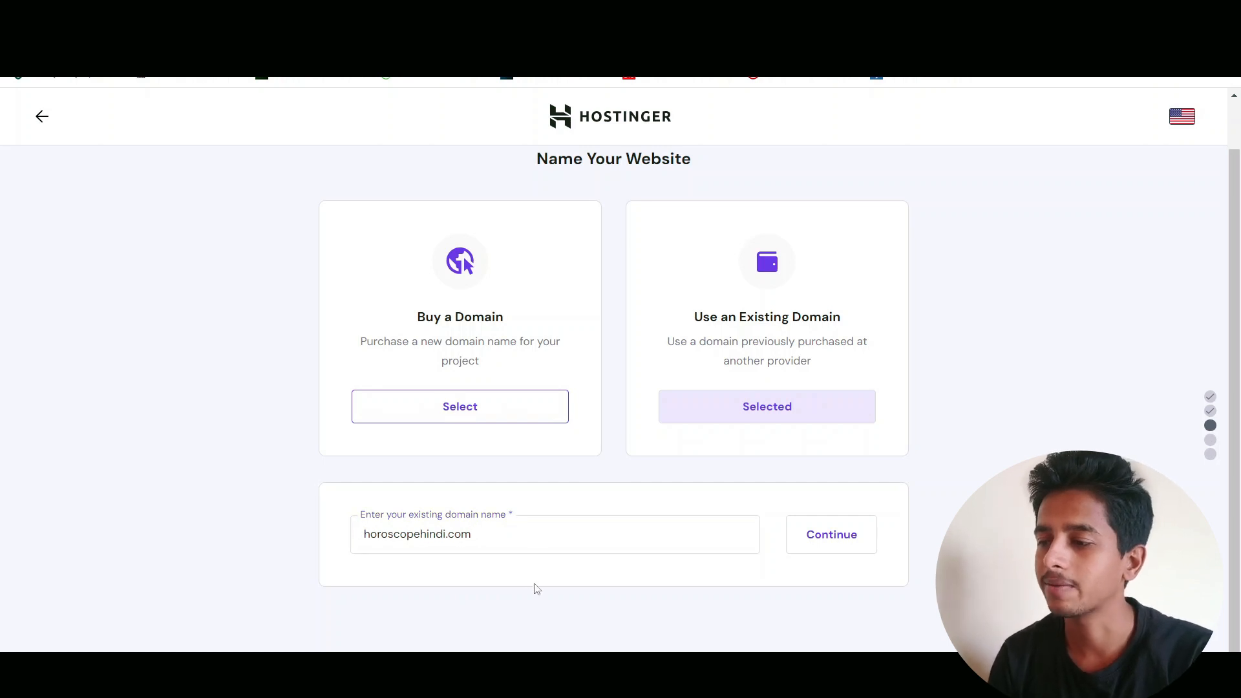
pyautogui.click(827, 528)
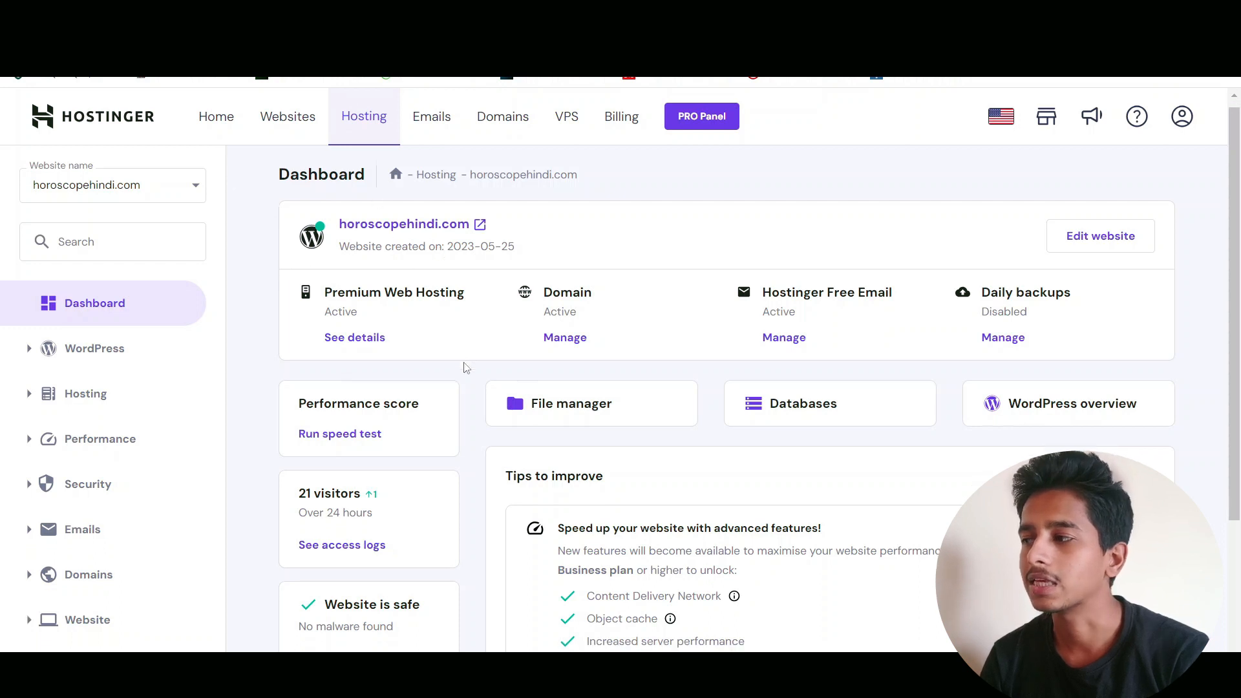
# - Open WordPress > Overview for horoscopehindi.com and scroll down to the Site Installs section
pyautogui.scroll(-2, 462, 366)
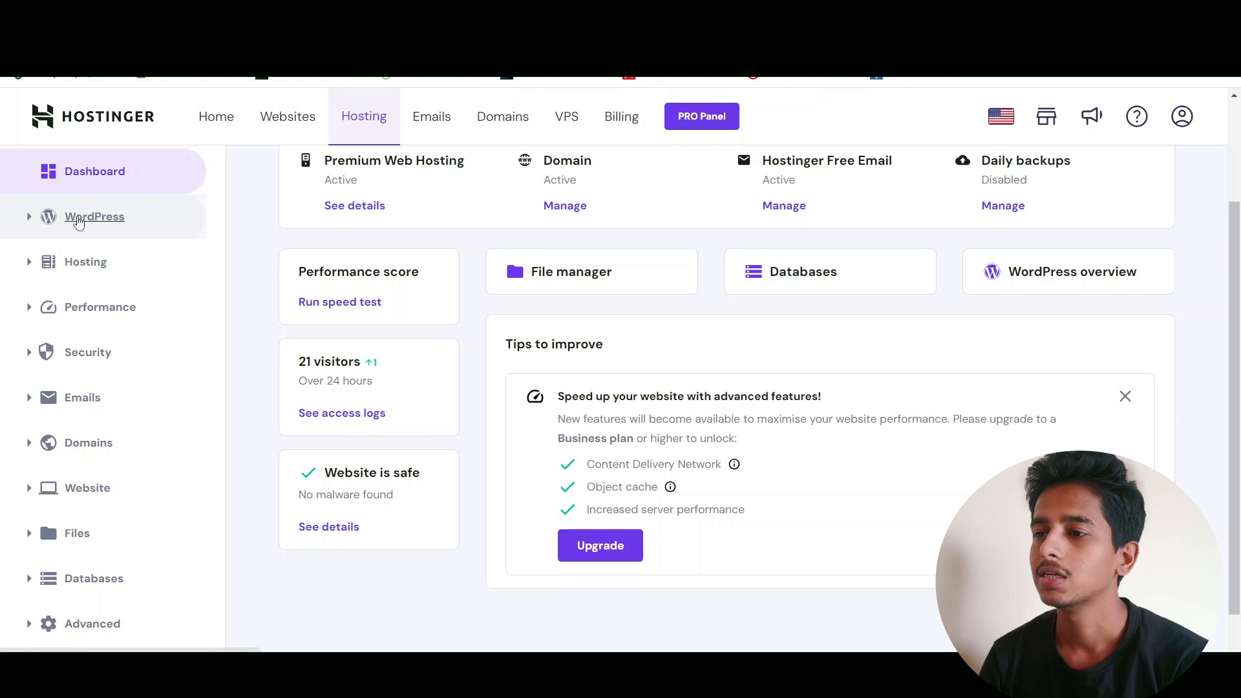
pyautogui.click(79, 219)
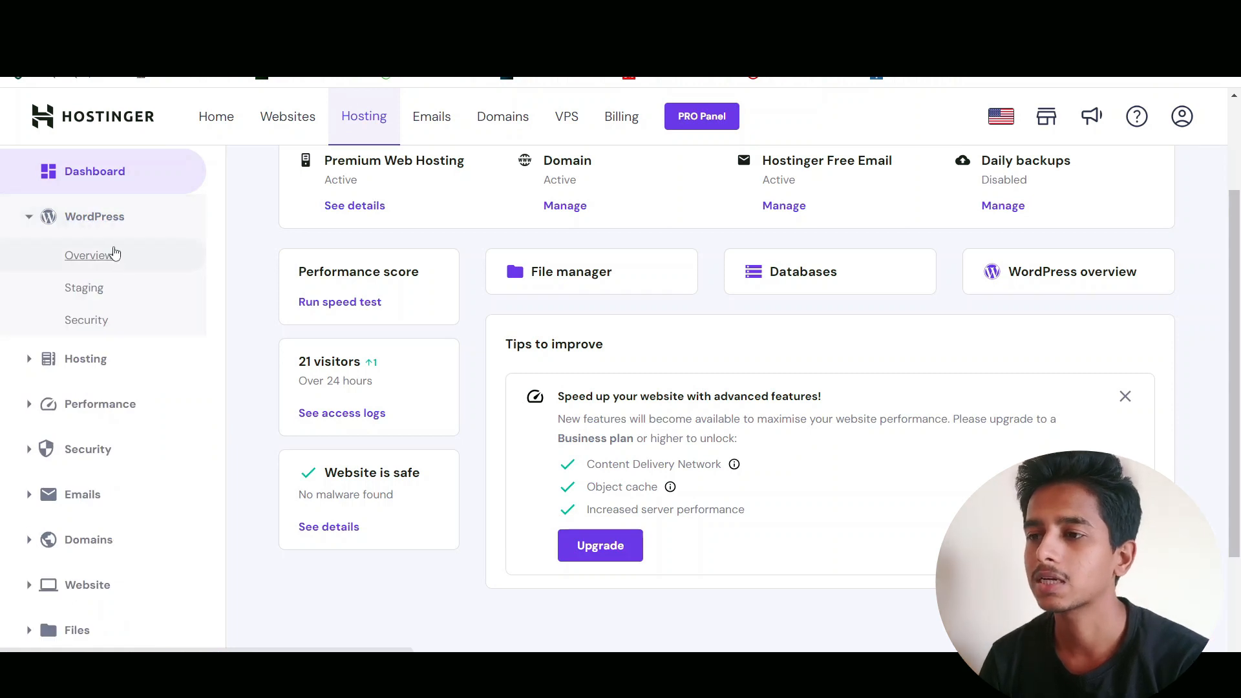
pyautogui.click(113, 252)
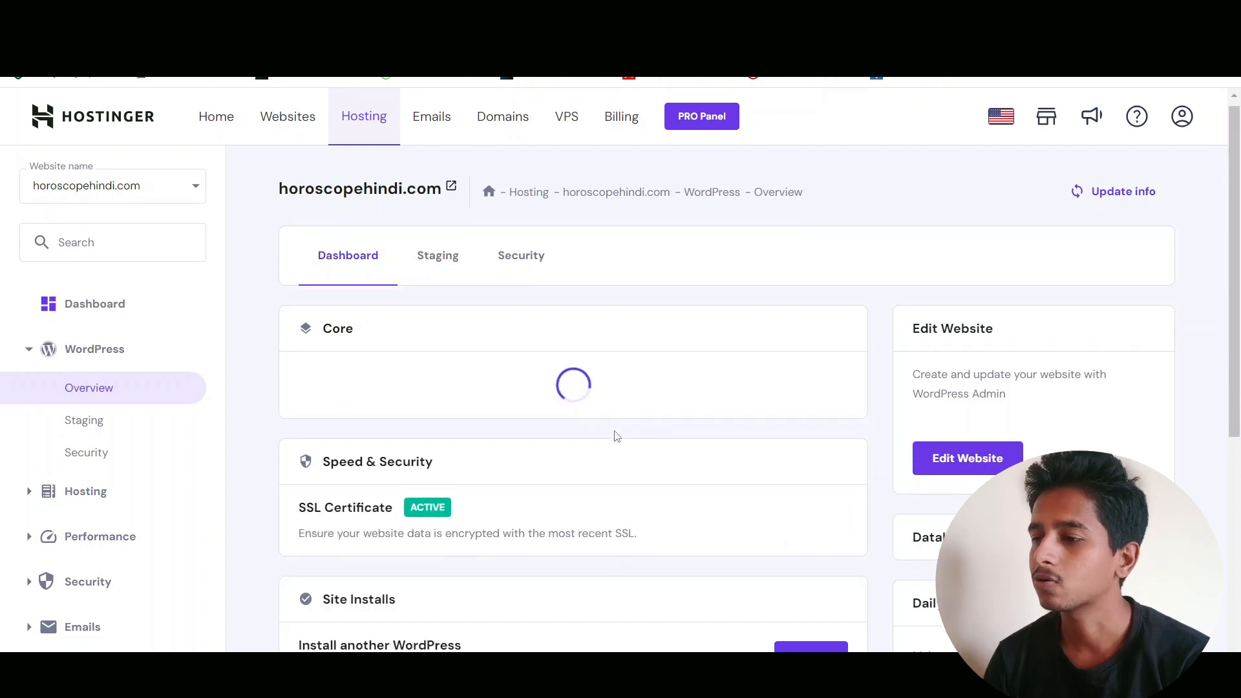
pyautogui.scroll(-2, 616, 437)
pyautogui.scroll(3, 424, 405)
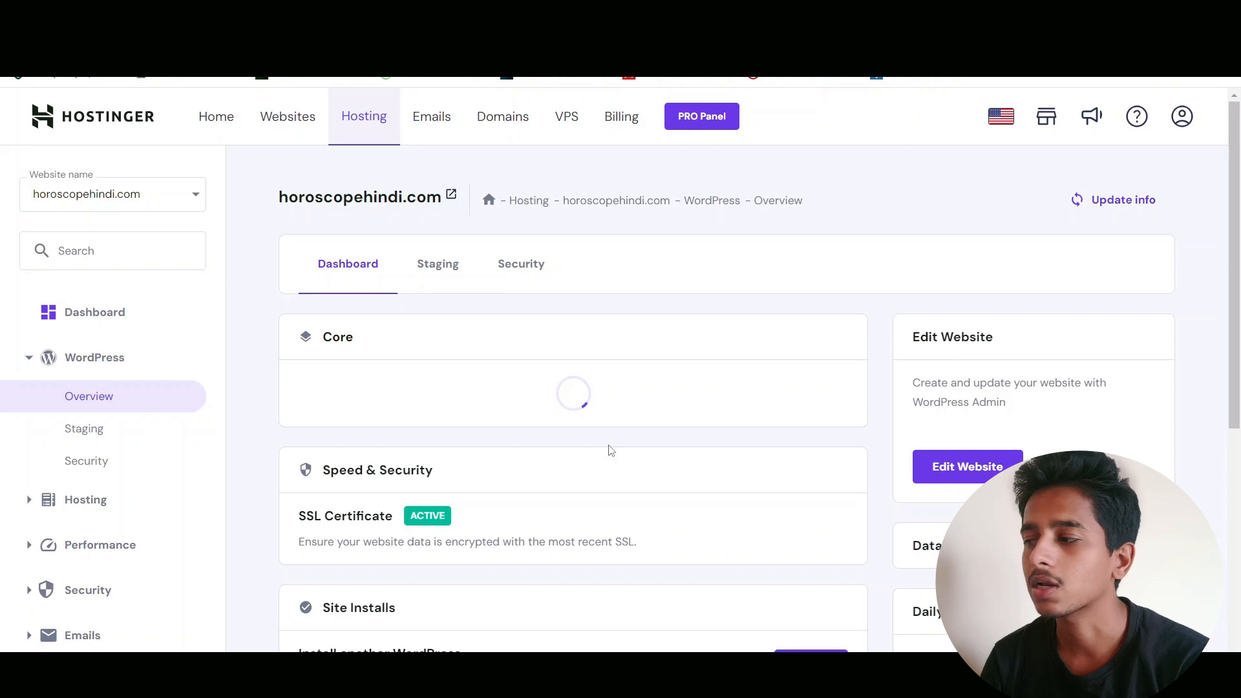
pyautogui.scroll(-8, 863, 559)
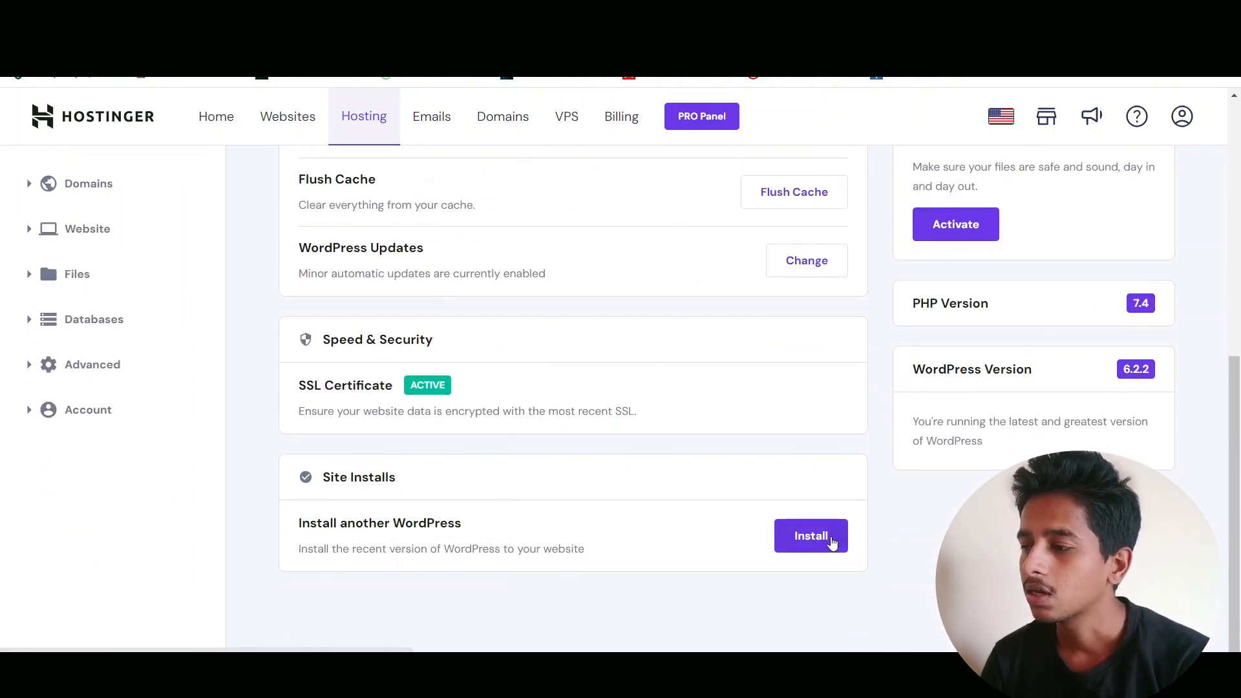
# - Start a WordPress install titled 'Horoscope hindi' with an admin password, then go to the next step
pyautogui.click(832, 543)
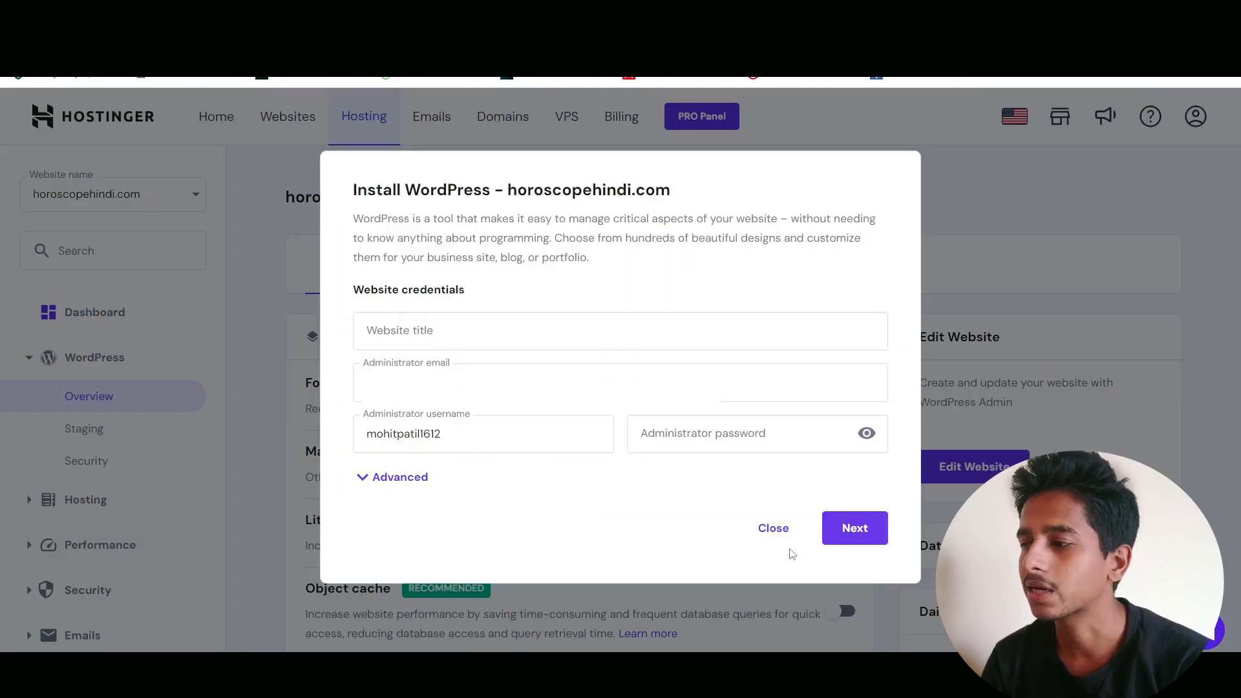
pyautogui.click(449, 333)
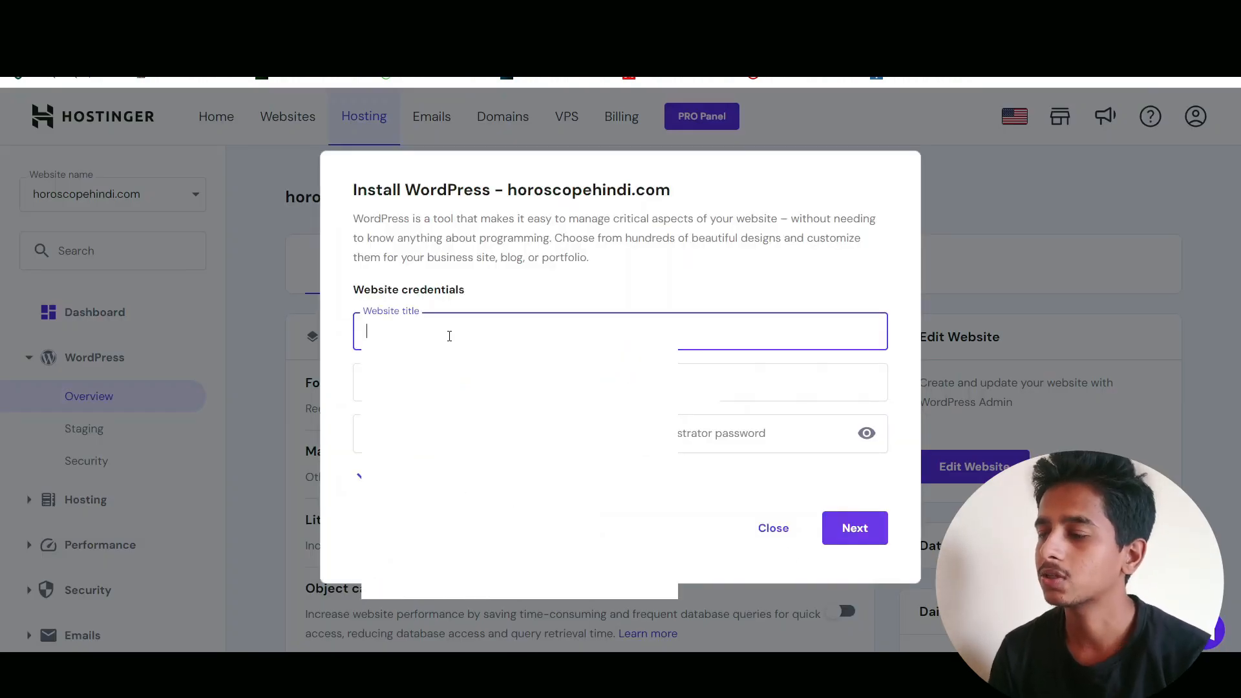
pyautogui.write('Horoscope hindi')
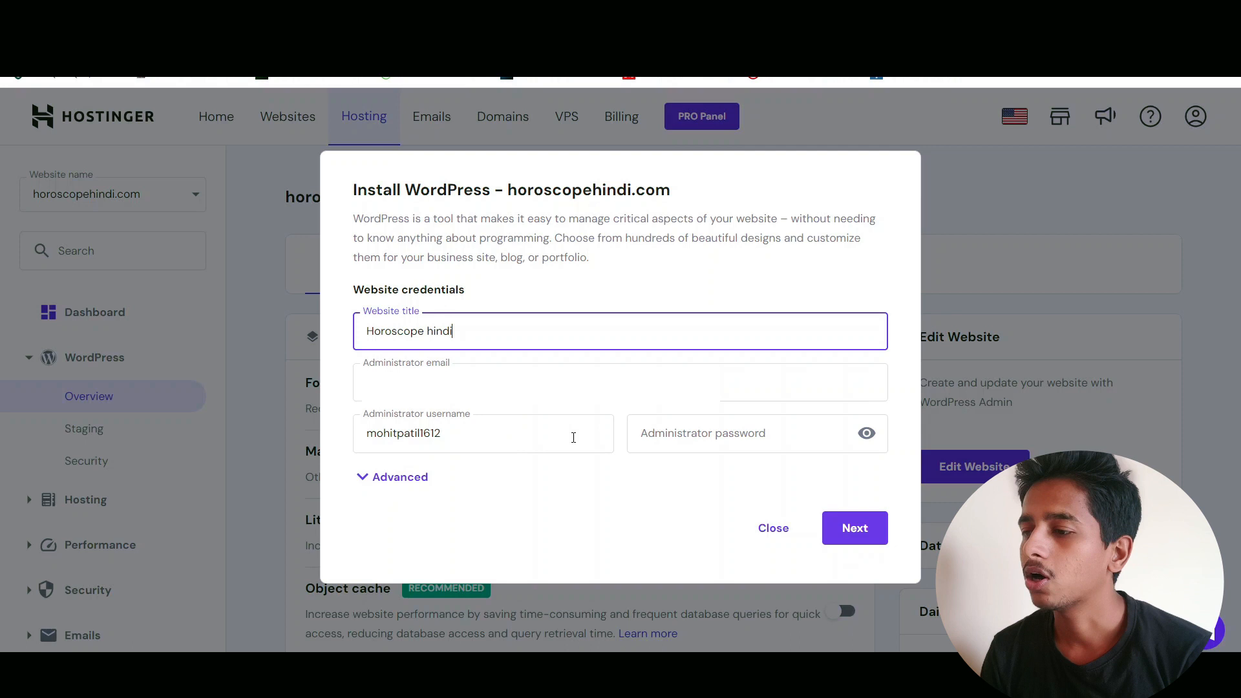
pyautogui.click(695, 434)
pyautogui.write('***')
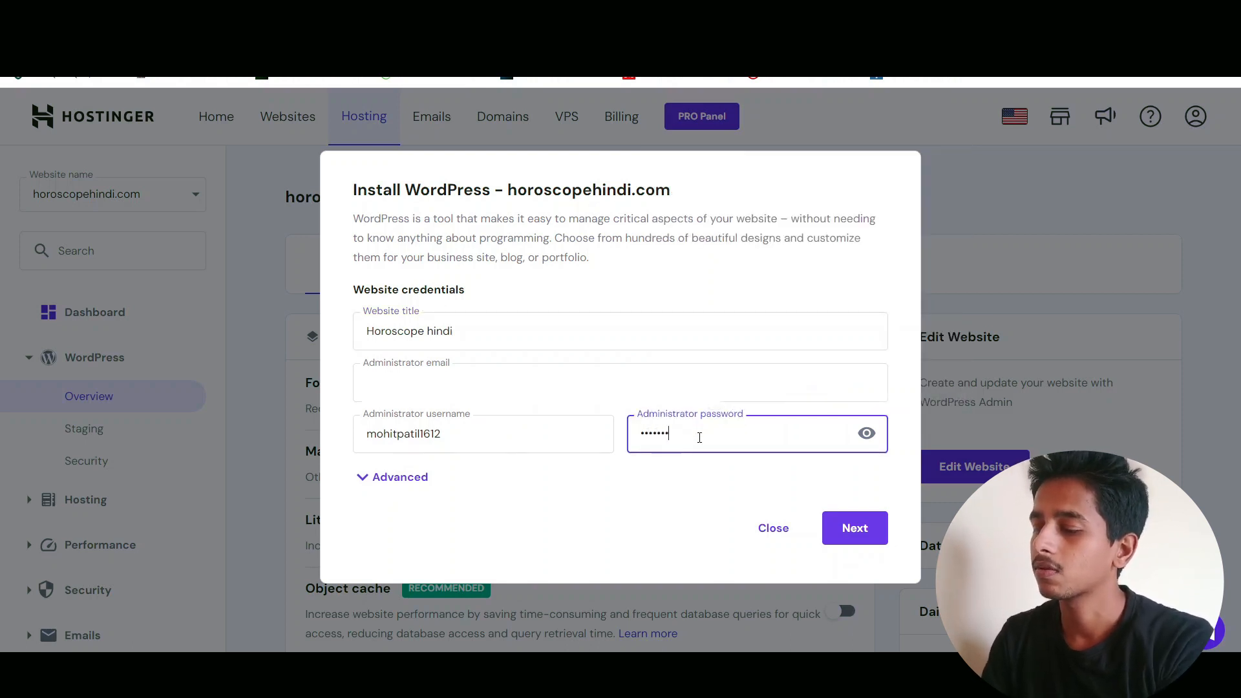
pyautogui.write('**')
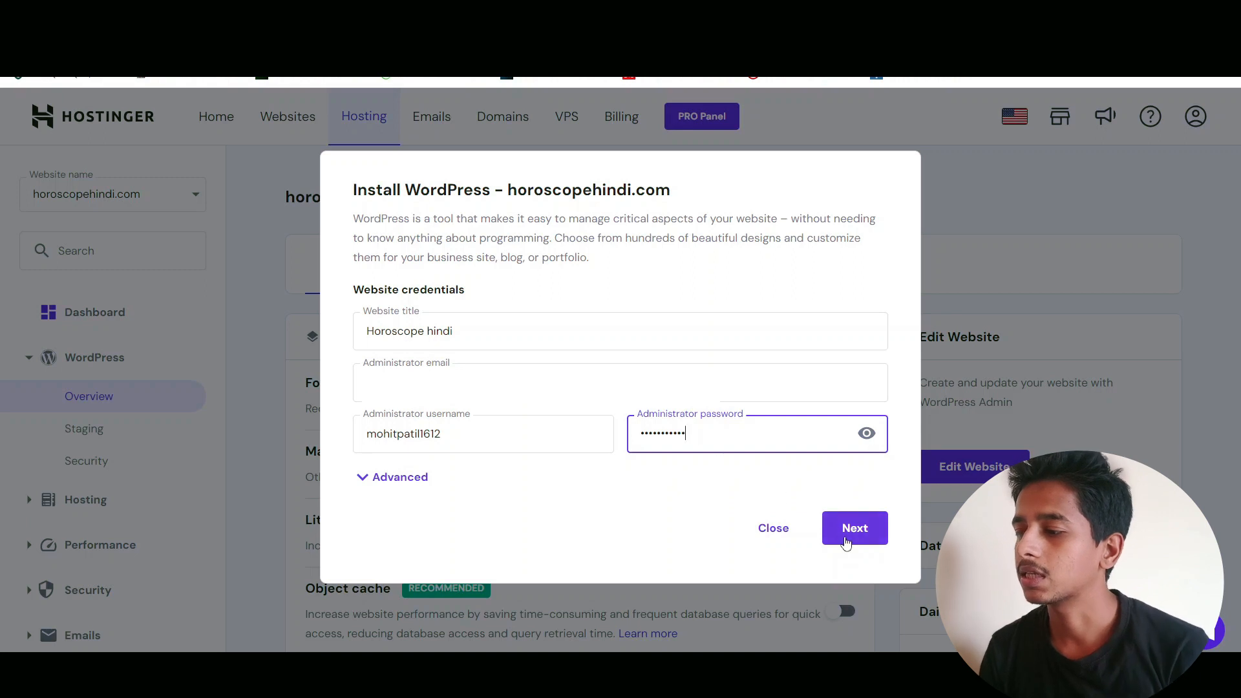
pyautogui.click(852, 530)
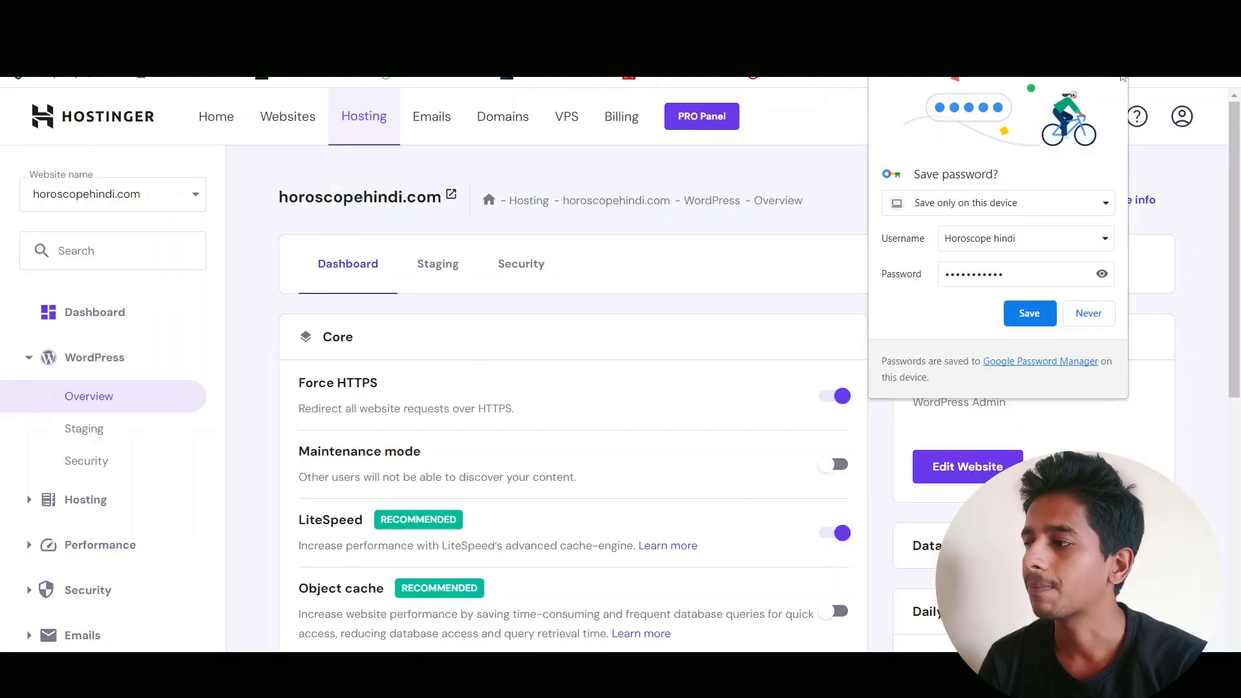
# - Save the new WordPress admin password in Chrome's password prompt
pyautogui.click(1029, 312)
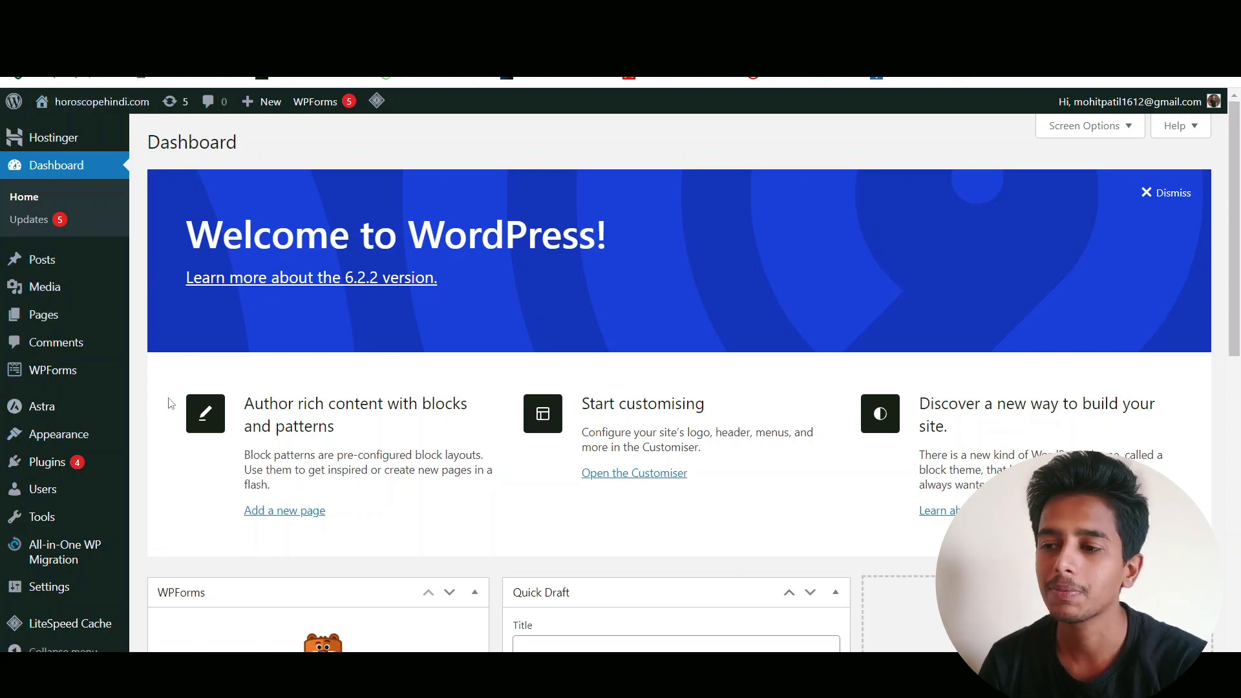
# - Go to Appearance > Themes > Add New and search the catalogue for 'generatepress'
pyautogui.moveTo(106, 446)
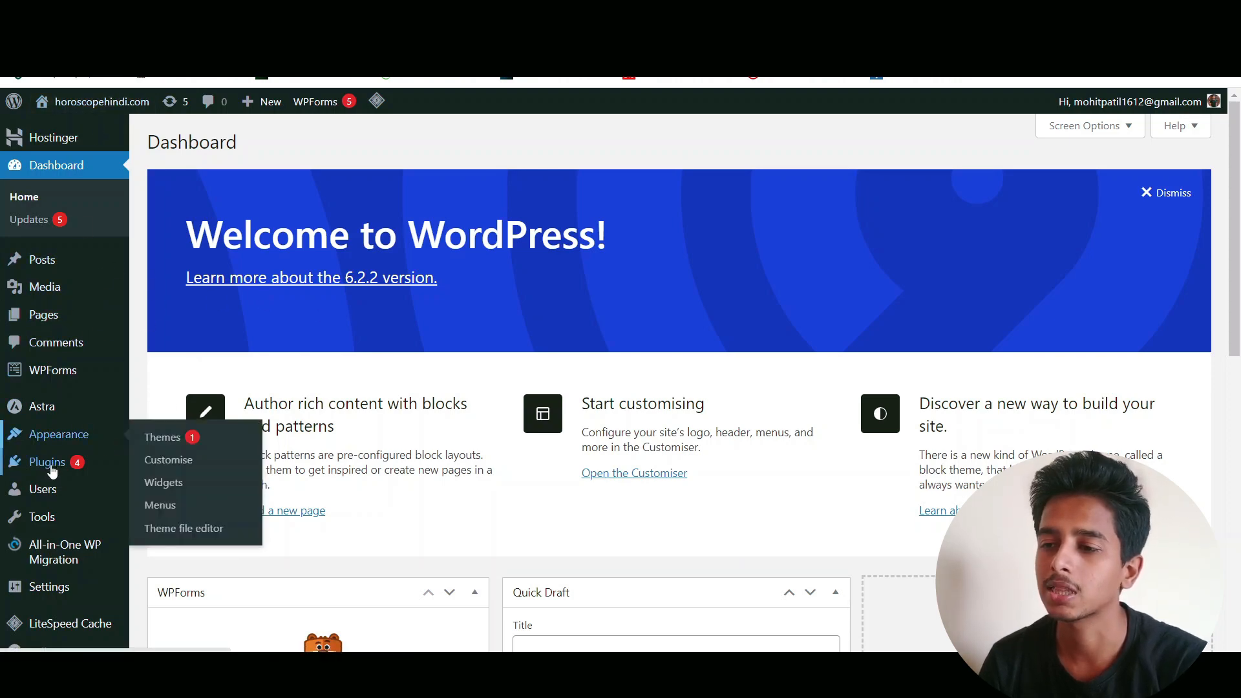
pyautogui.click(73, 446)
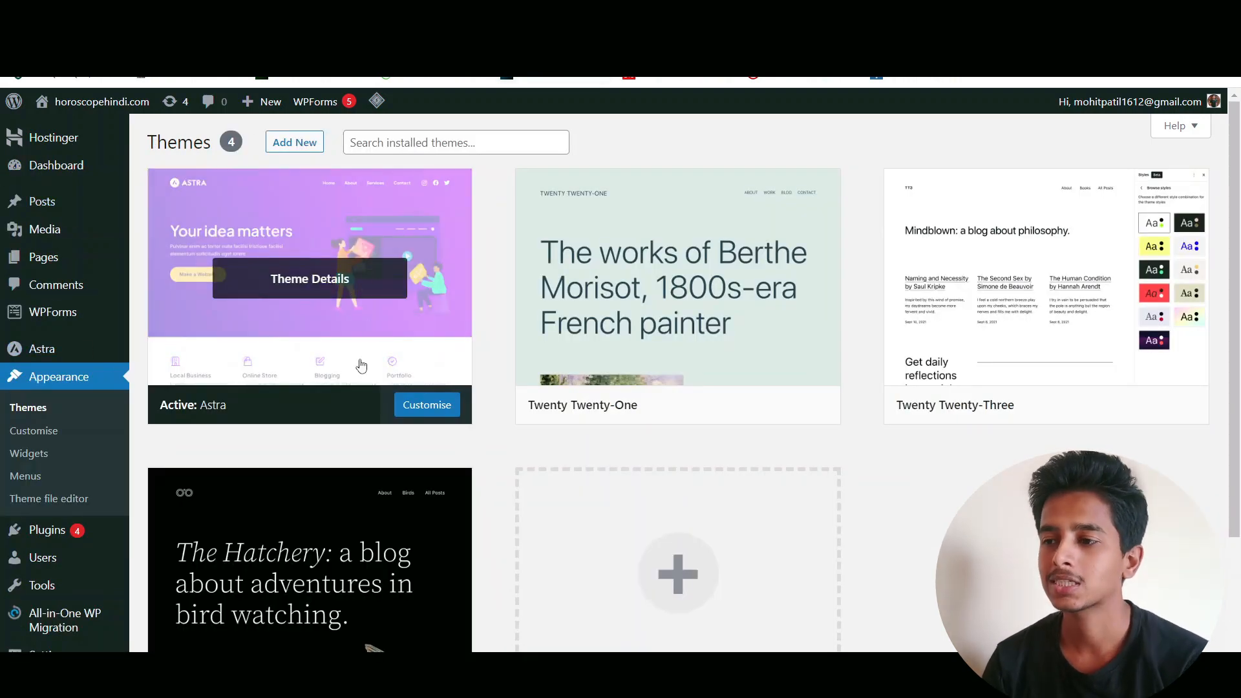
pyautogui.click(287, 148)
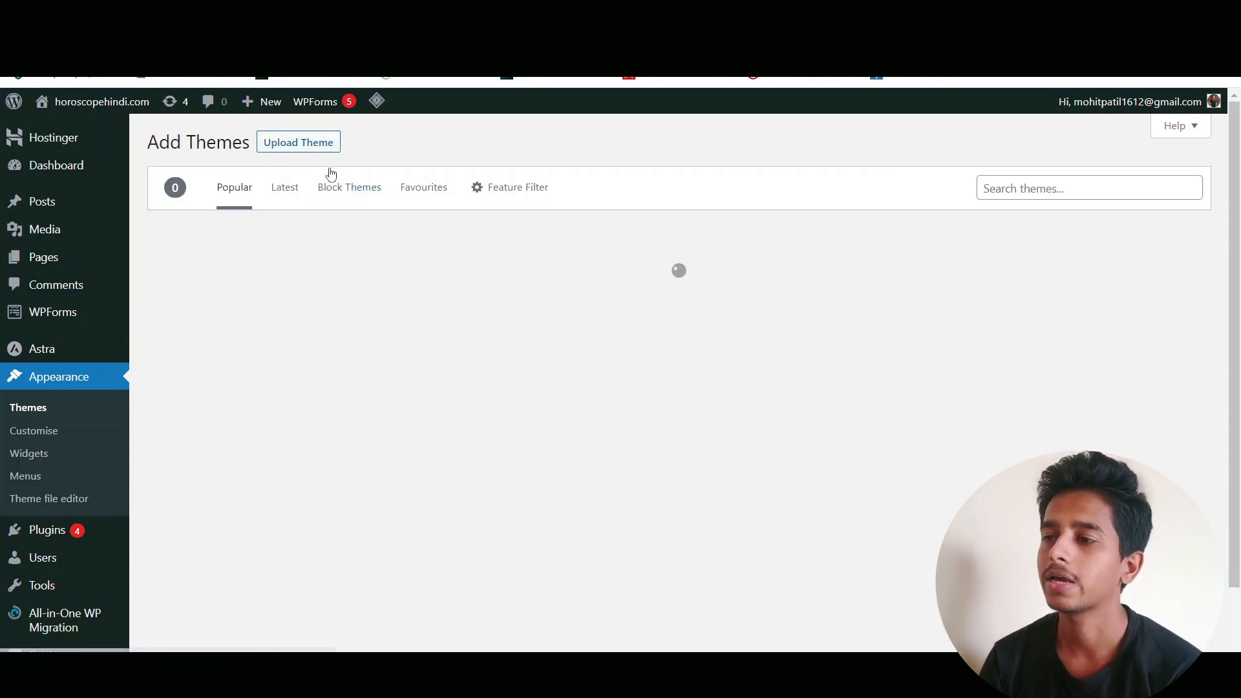
pyautogui.click(1039, 190)
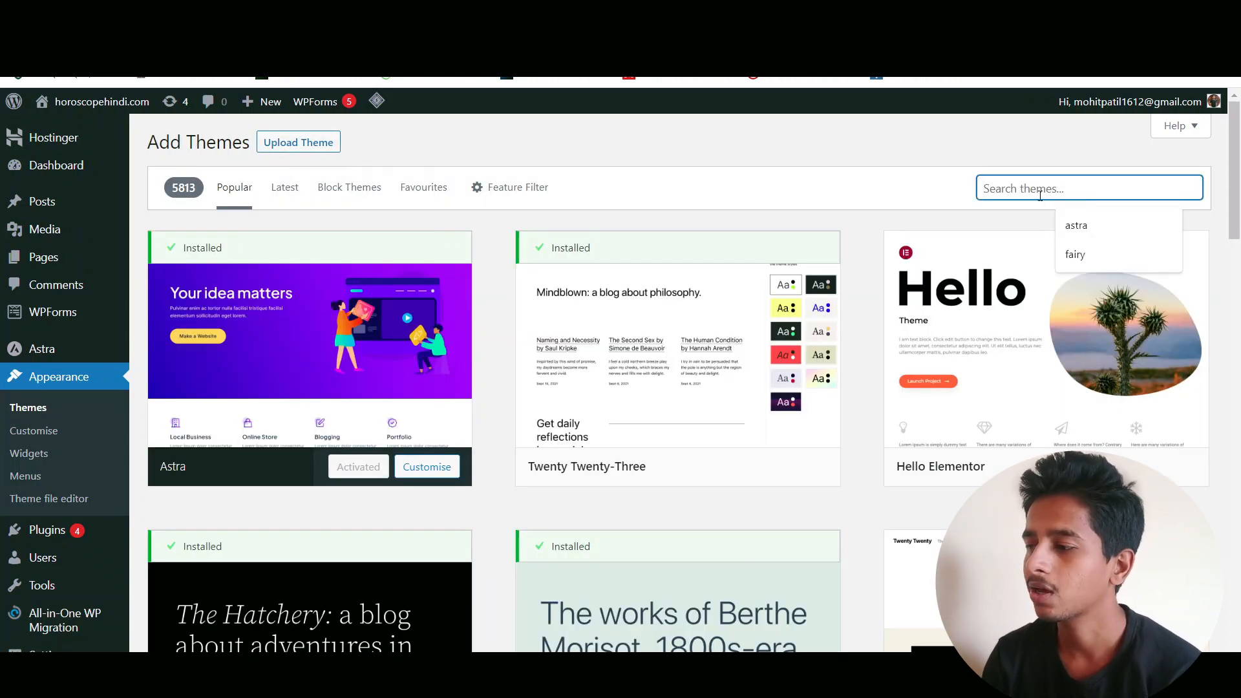
pyautogui.write('generate')
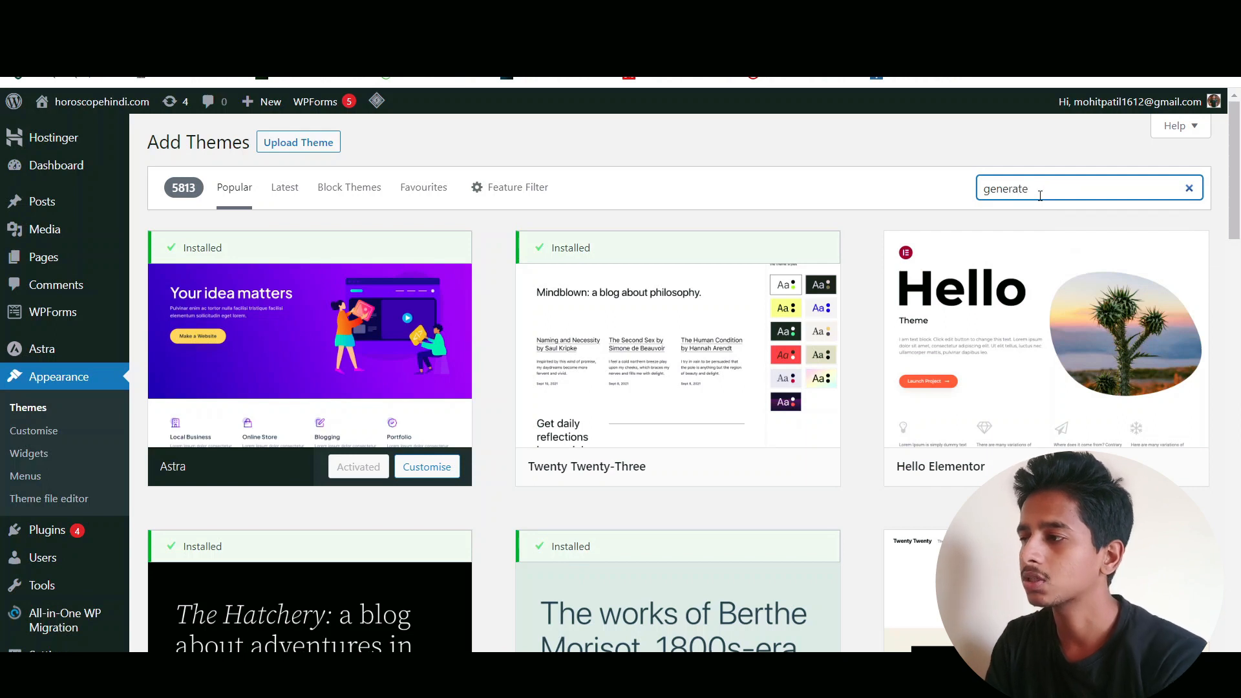
pyautogui.write('press')
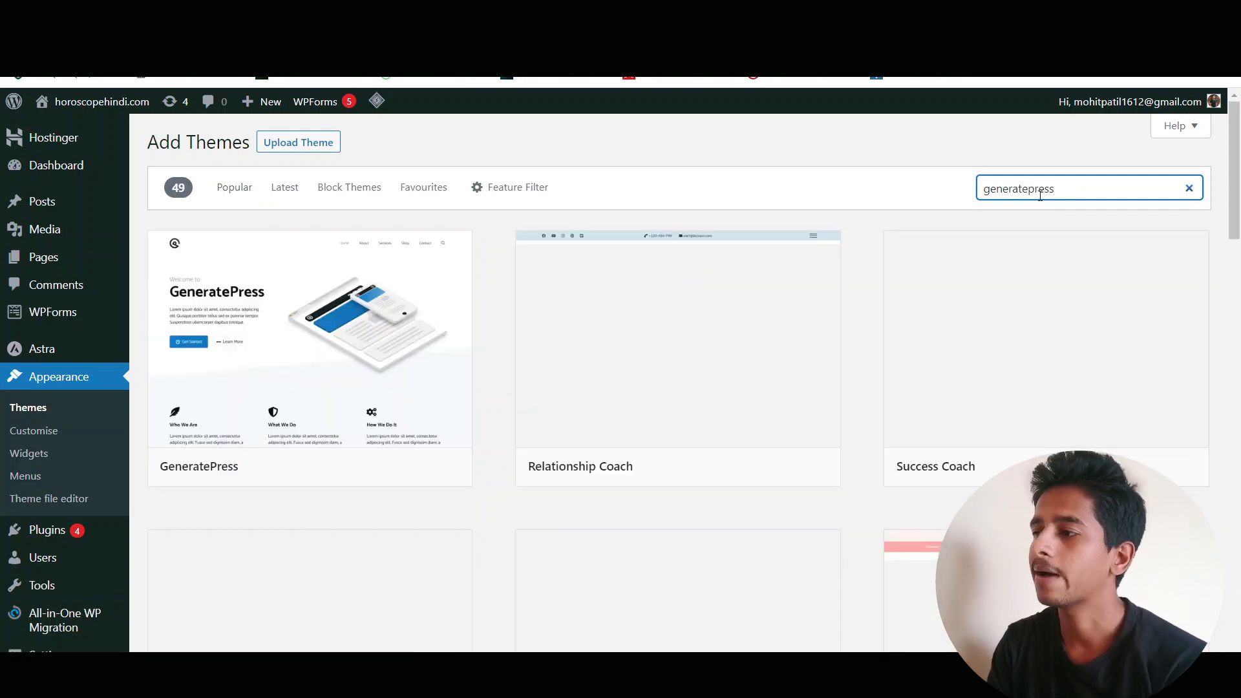
# - Clear the 'generatepress' search and scroll through all 5876 themes
pyautogui.moveTo(280, 362)
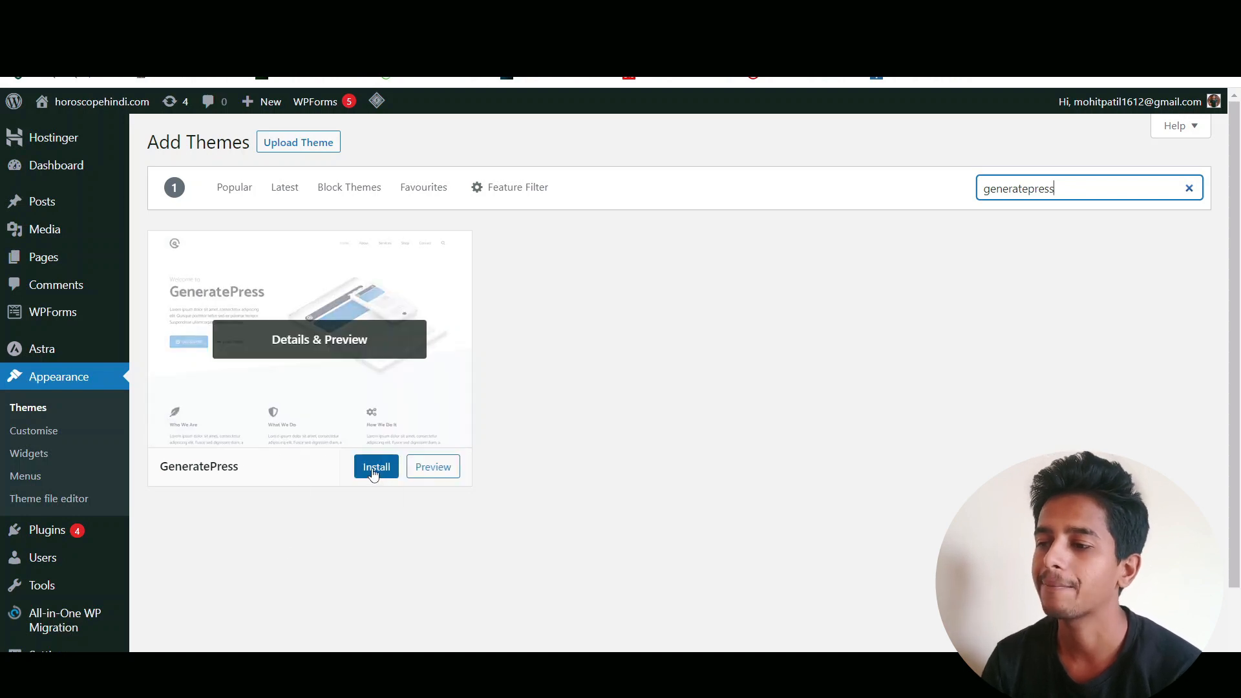
pyautogui.doubleClick(1028, 184)
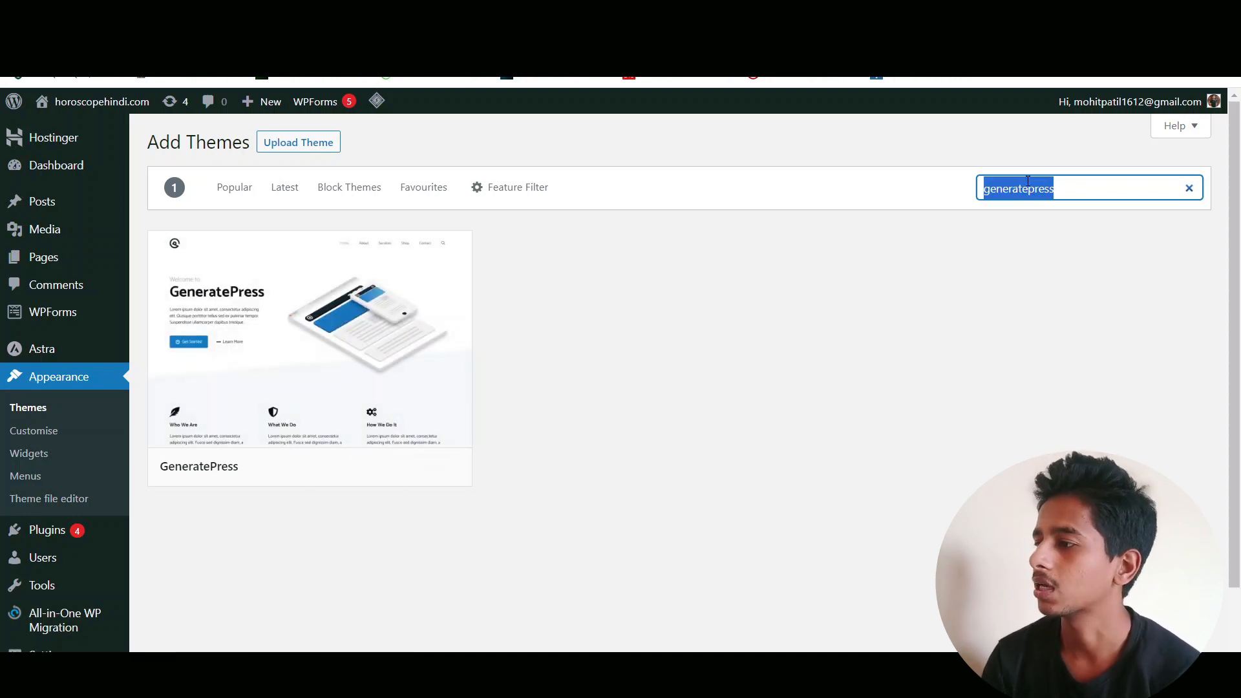
pyautogui.press('BackSpace')
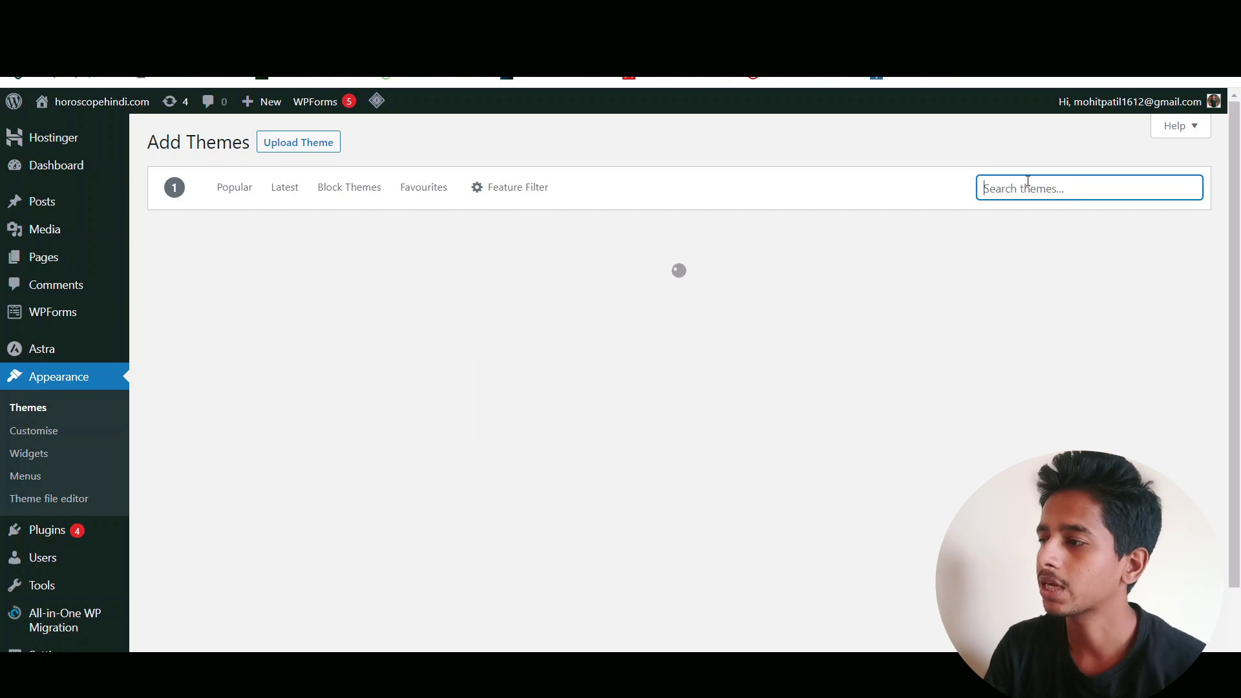
pyautogui.scroll(-5, 592, 435)
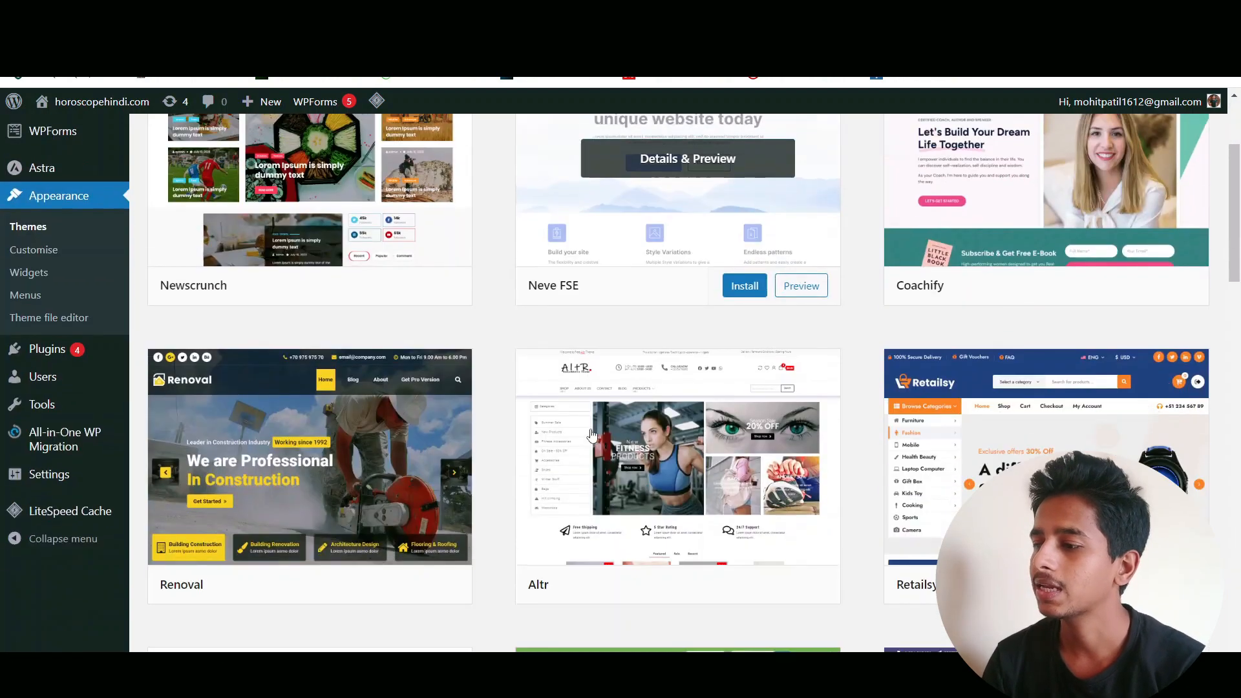
pyautogui.scroll(-6, 592, 434)
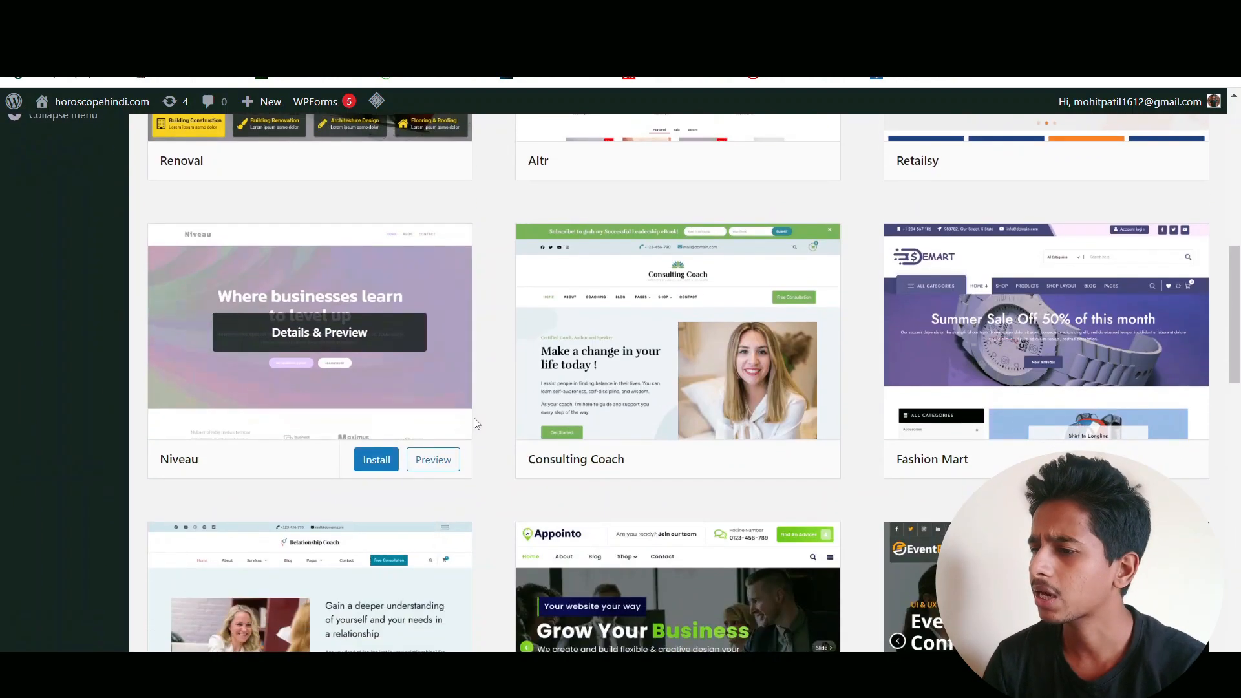
pyautogui.scroll(-3, 477, 422)
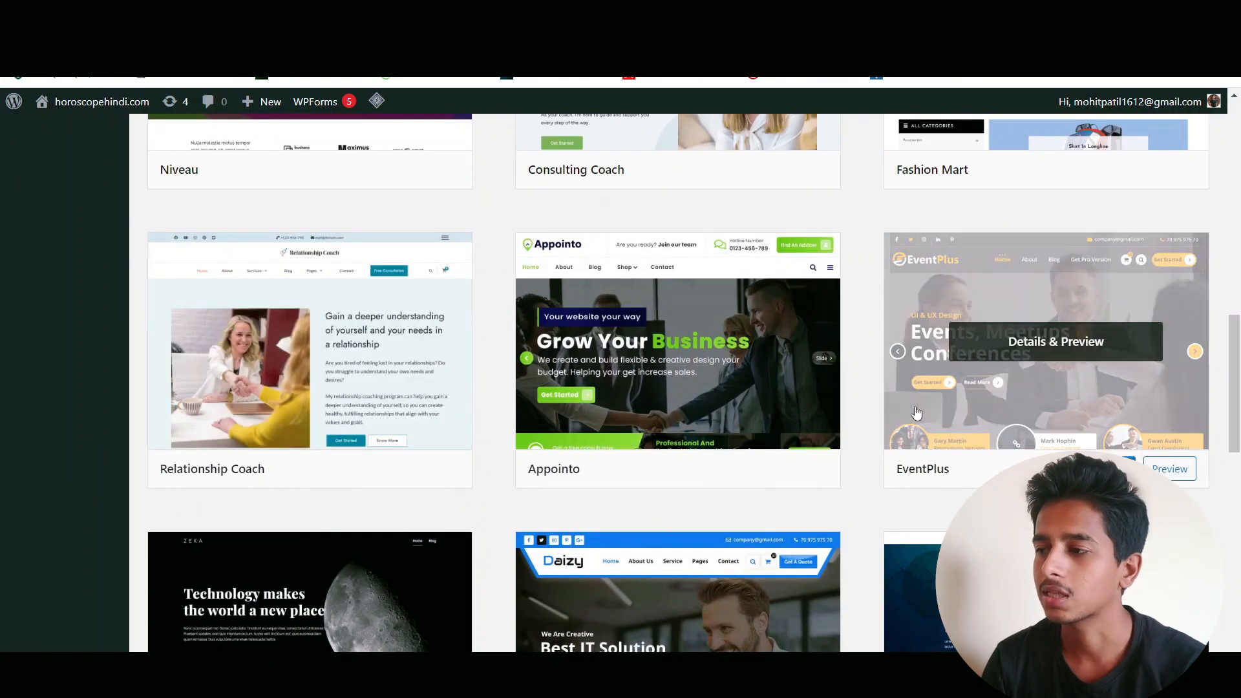
pyautogui.scroll(-1, 910, 409)
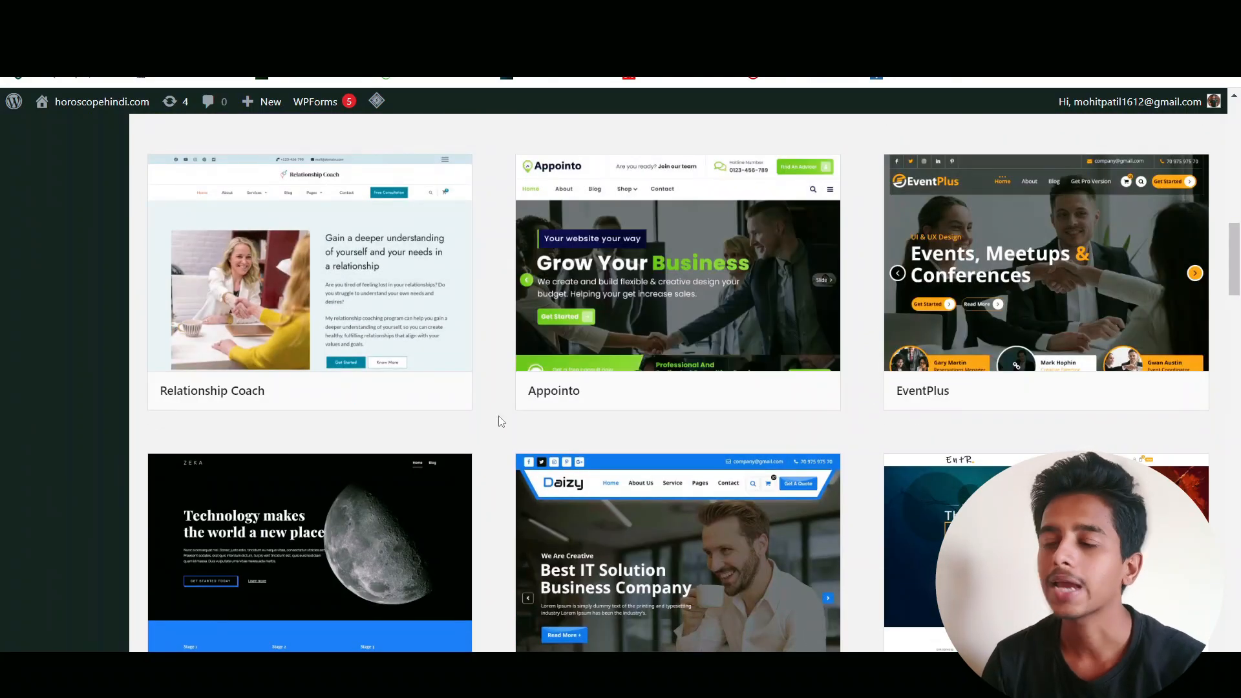
pyautogui.scroll(-3, 498, 421)
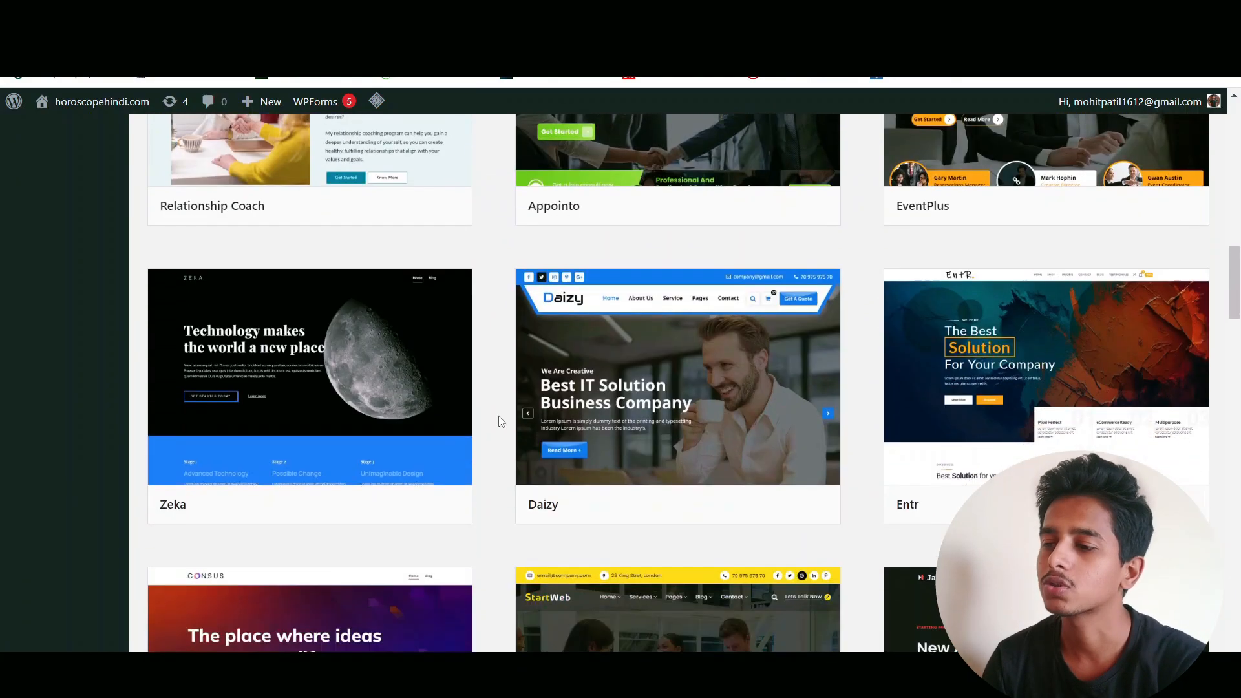
pyautogui.scroll(10, 498, 422)
pyautogui.scroll(8, 498, 421)
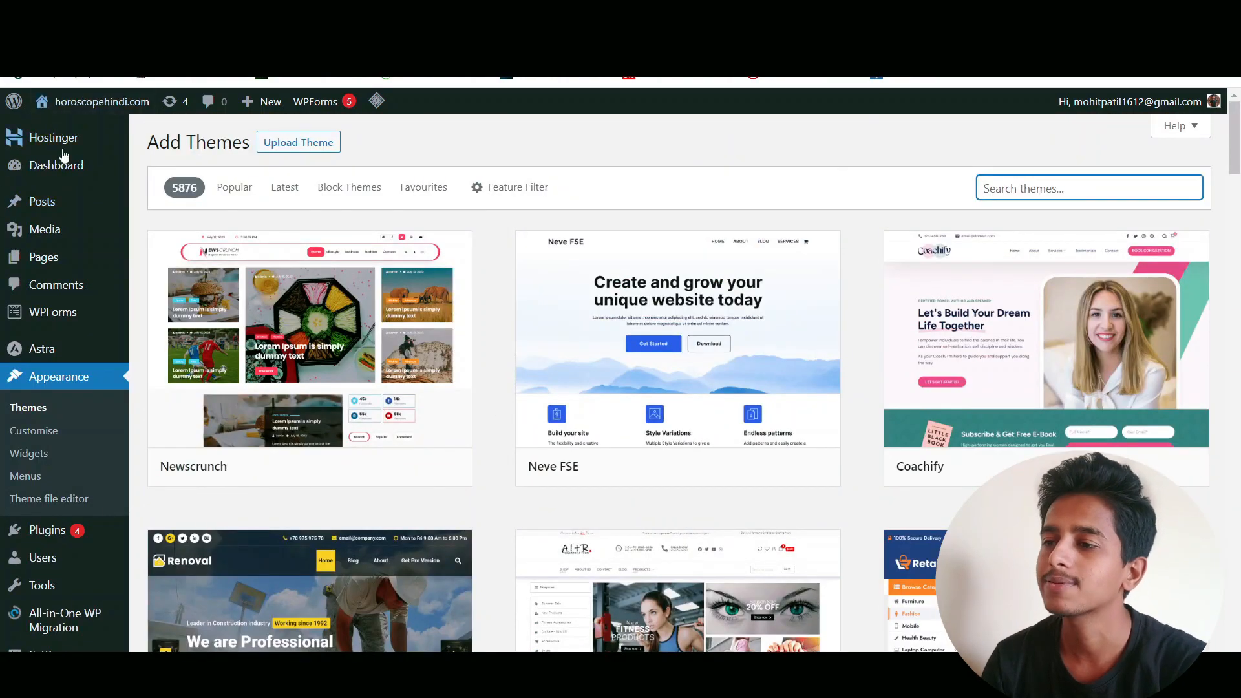
# - Go from Themes to the Posts list and start a new post
pyautogui.click(50, 414)
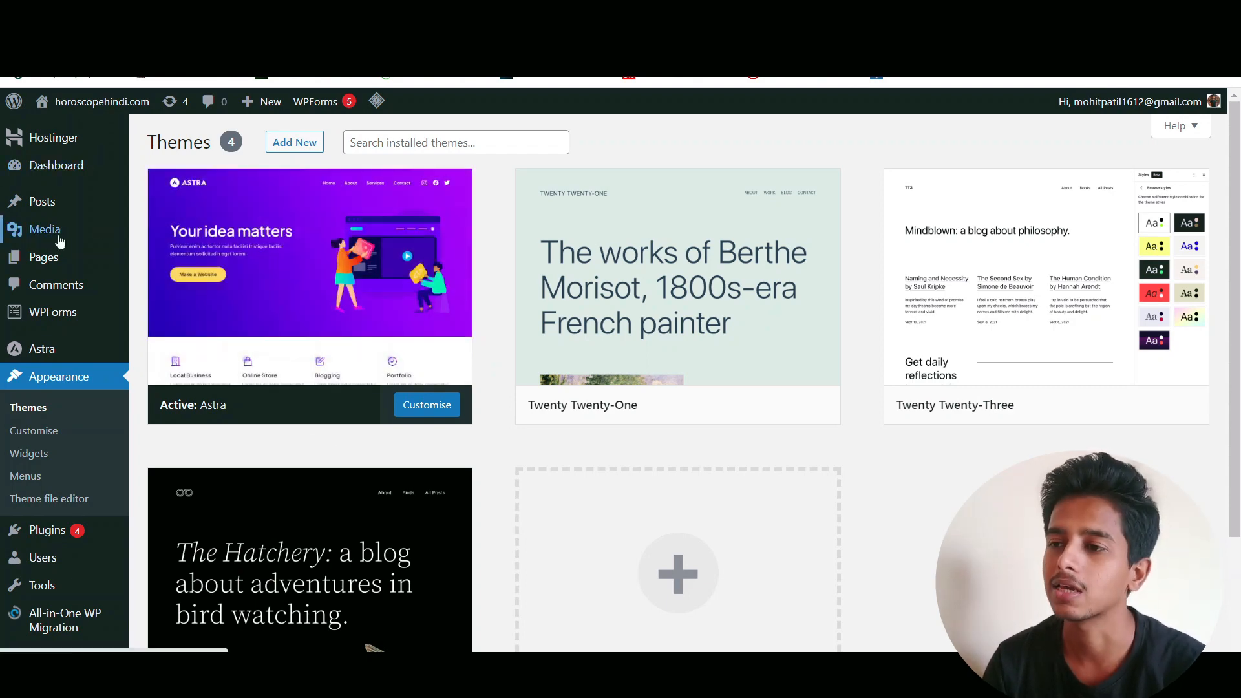
pyautogui.click(42, 201)
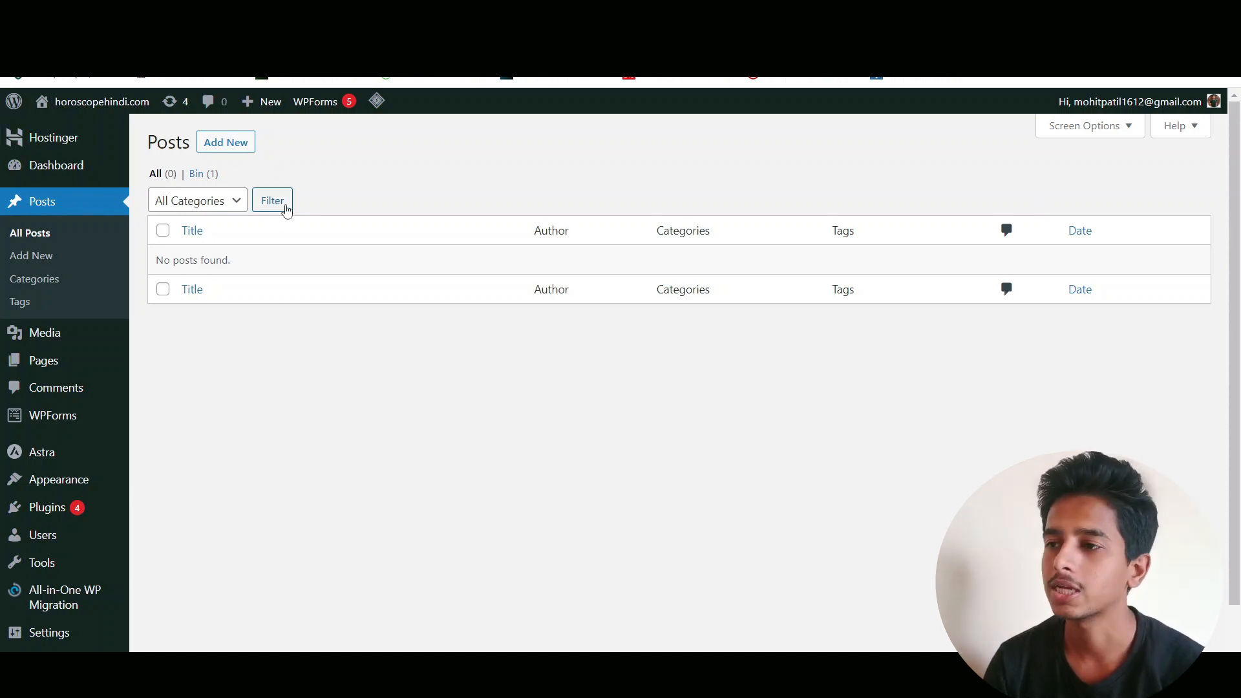
pyautogui.click(232, 152)
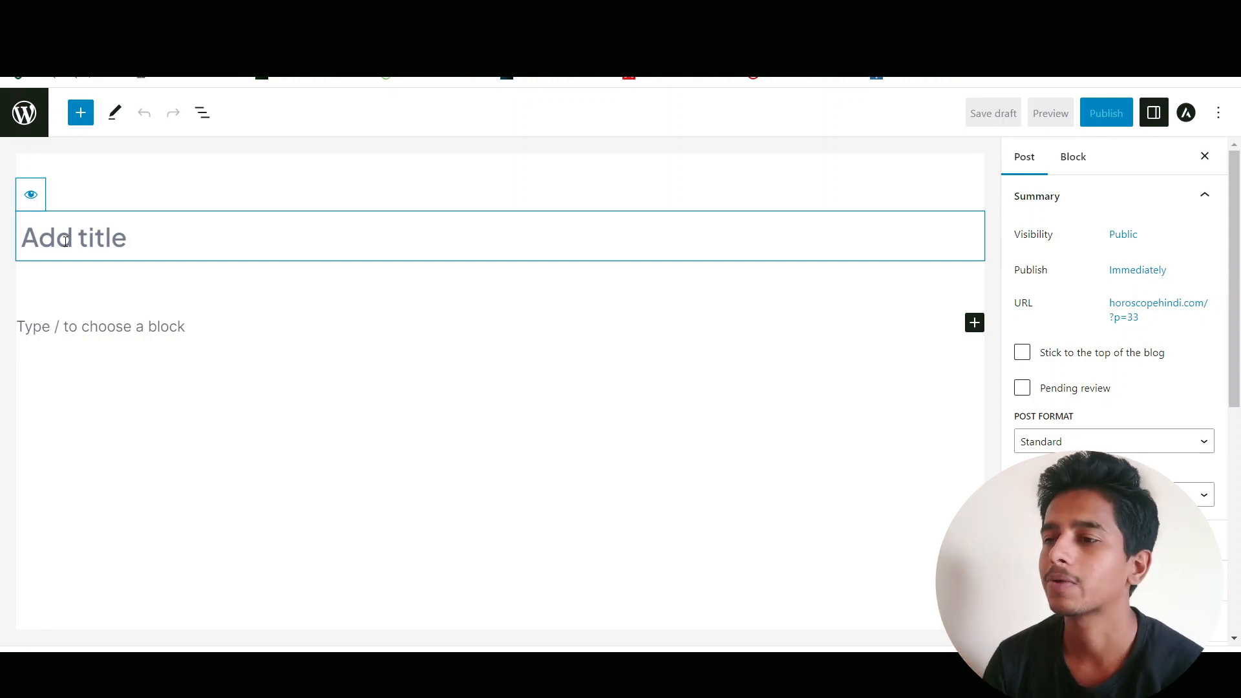
# - Leave the empty new post without saving, returning to the empty Posts list
pyautogui.click(113, 324)
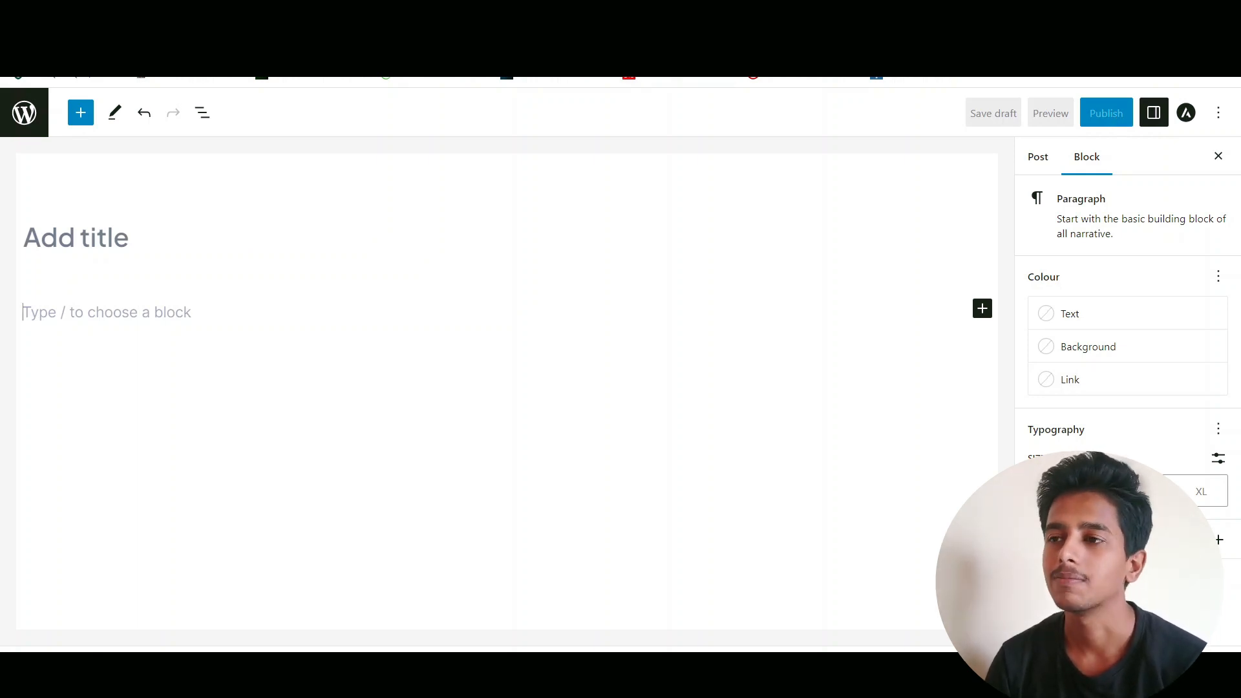
pyautogui.hotkey('alt', 'Left')
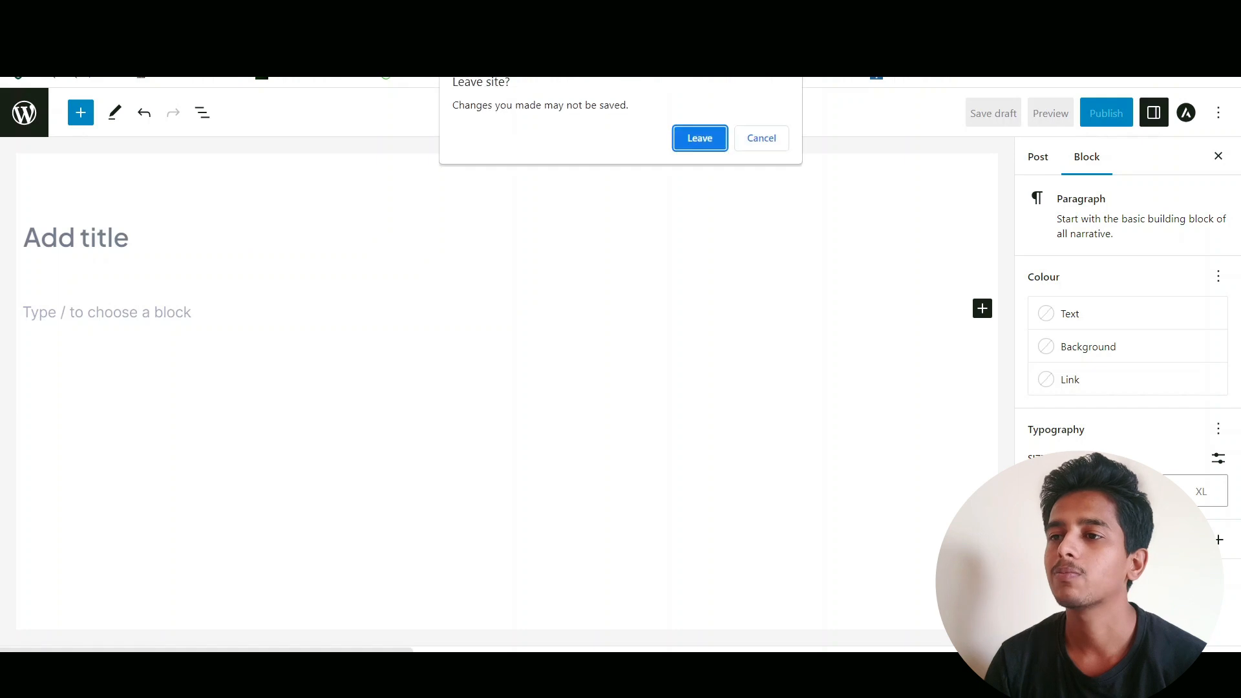
pyautogui.press('Return')
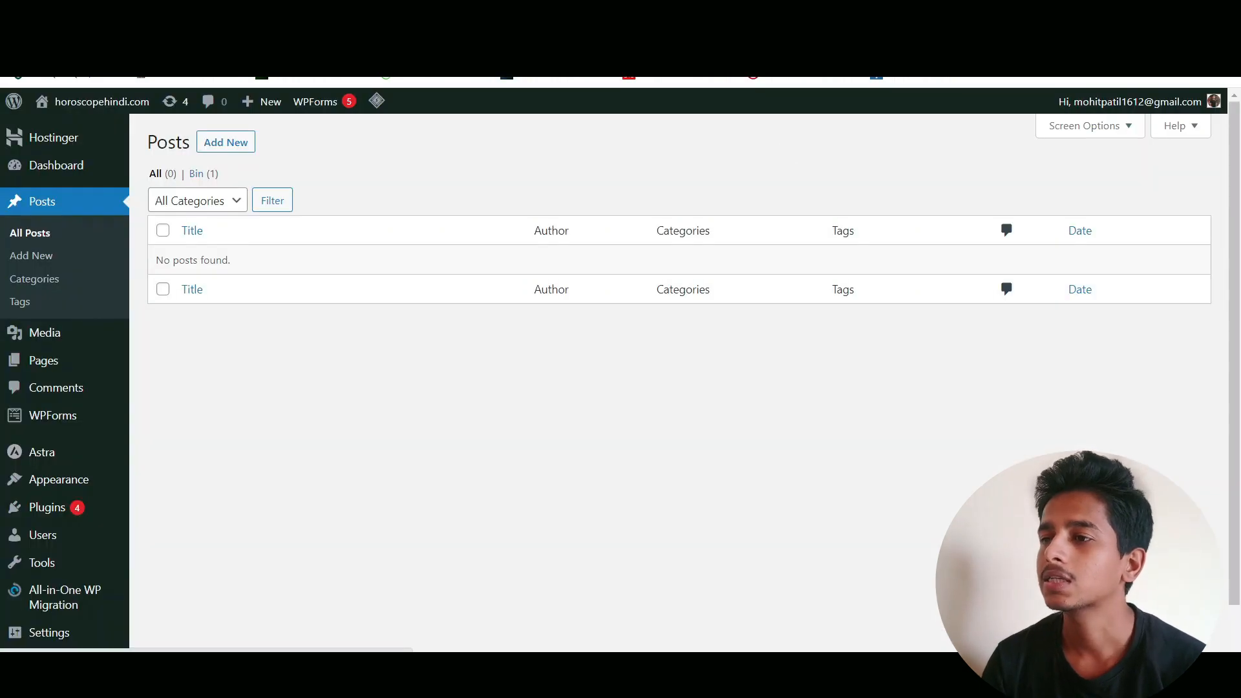
pyautogui.moveTo(71, 102)
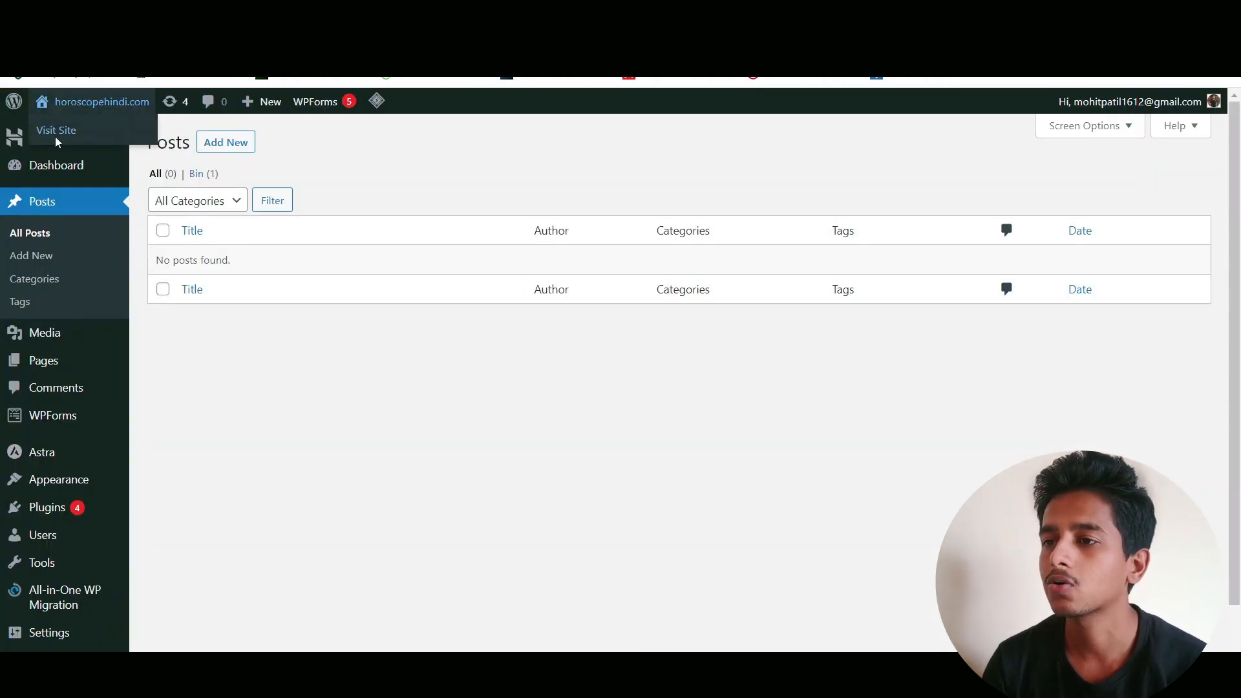
pyautogui.click(57, 131)
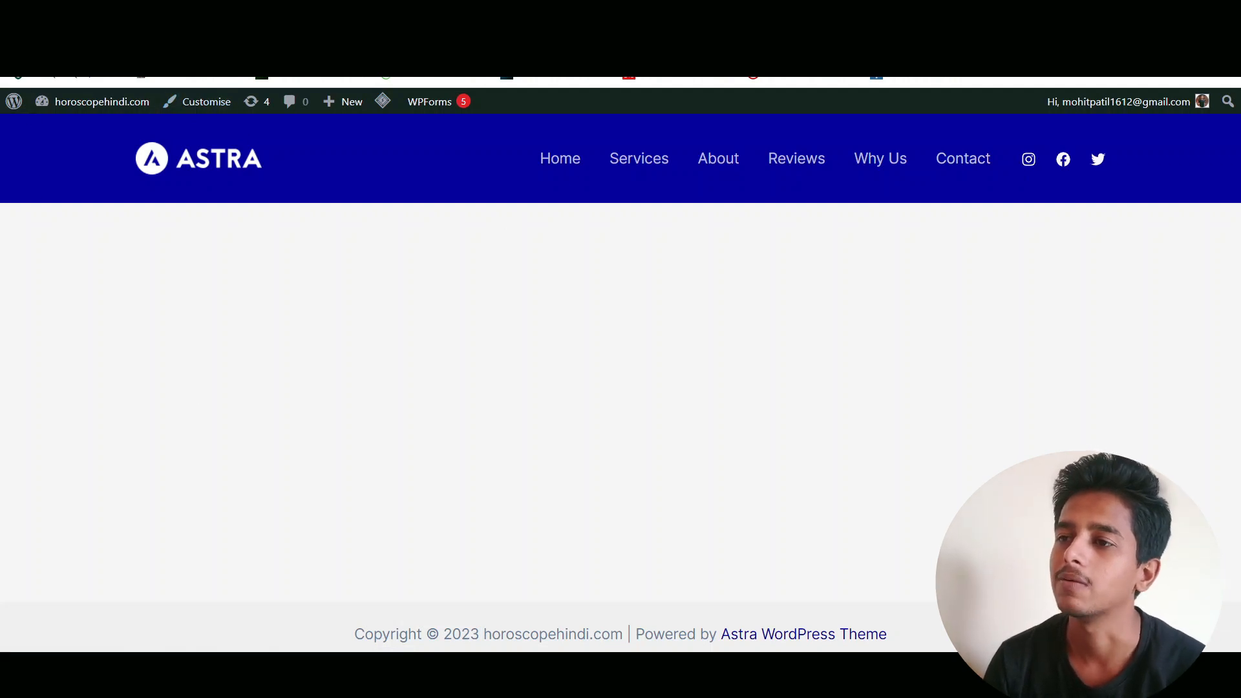
pyautogui.click(246, 13)
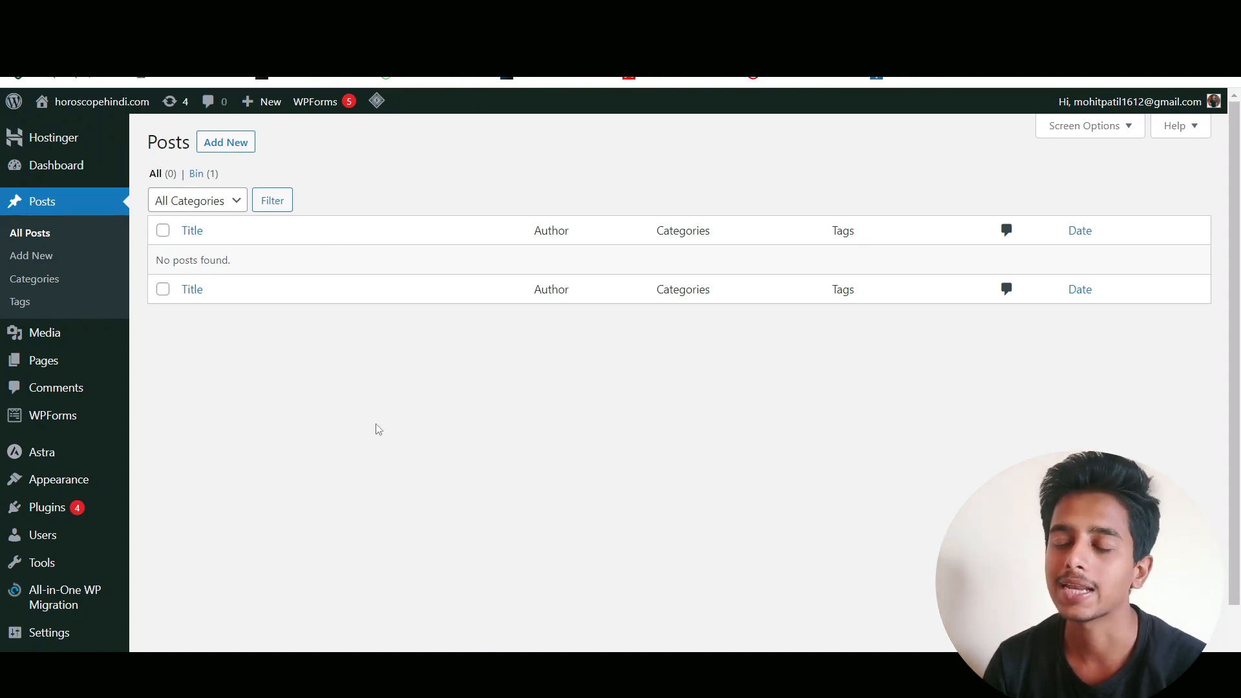
pyautogui.moveTo(87, 499)
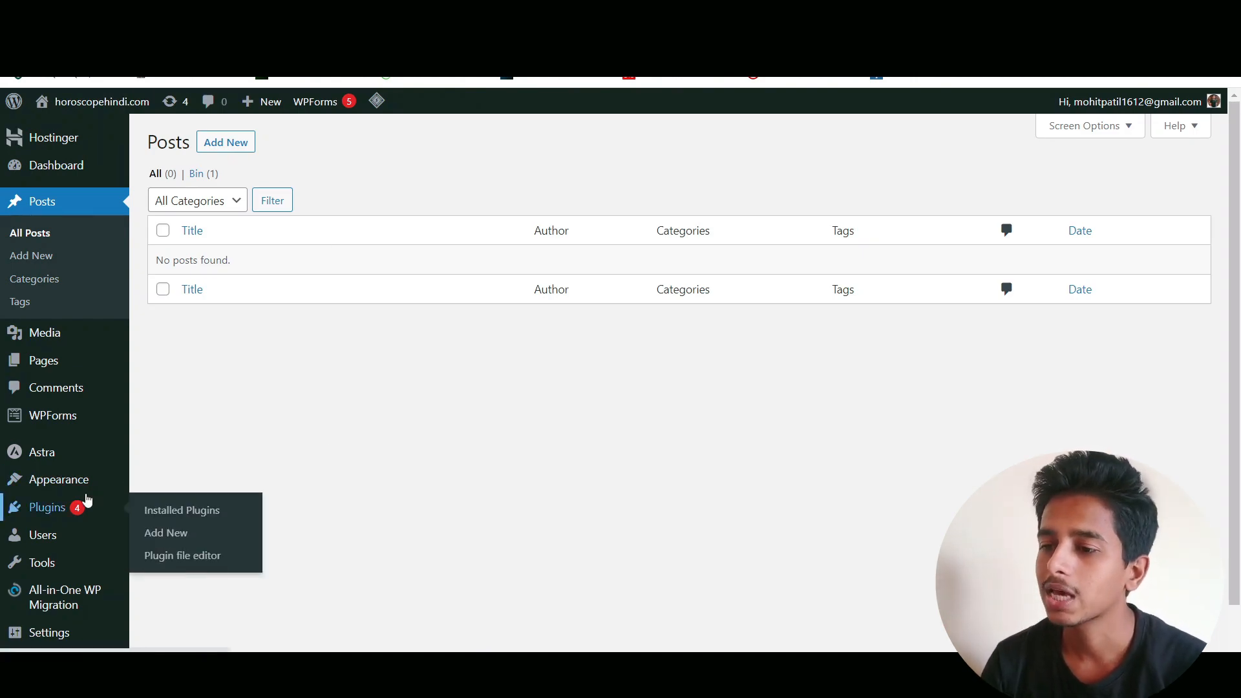